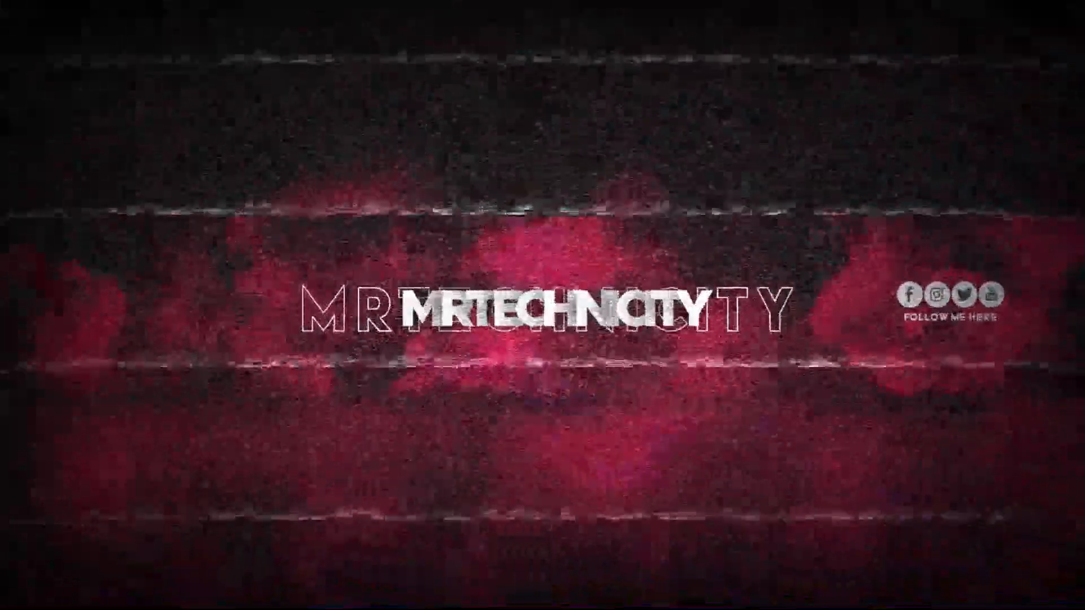
Open the Figma site from a Google search for figma and create a new design file.
text(f)
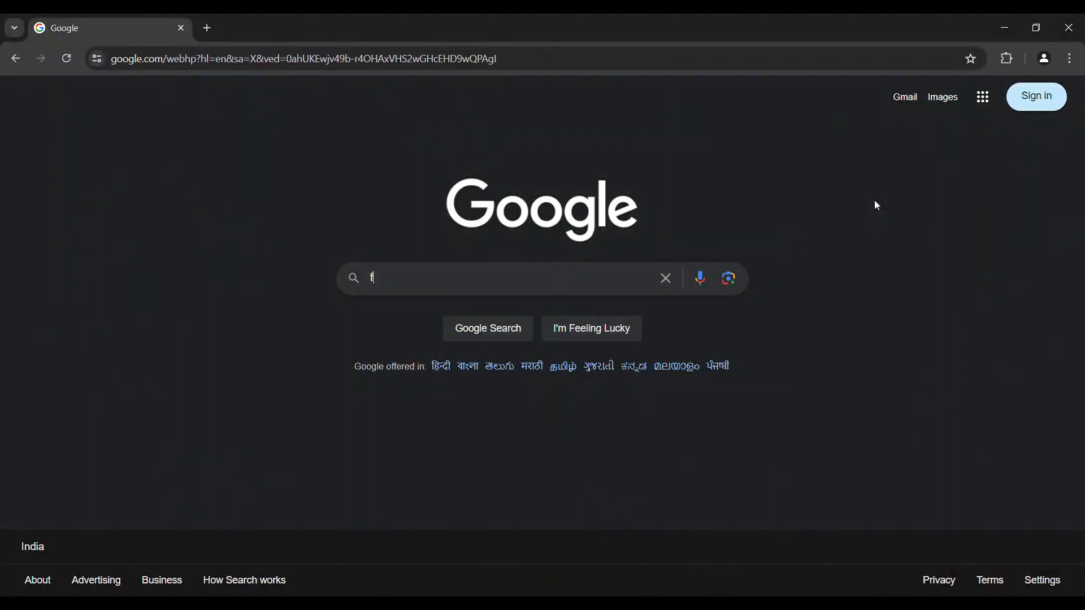
text(ig)
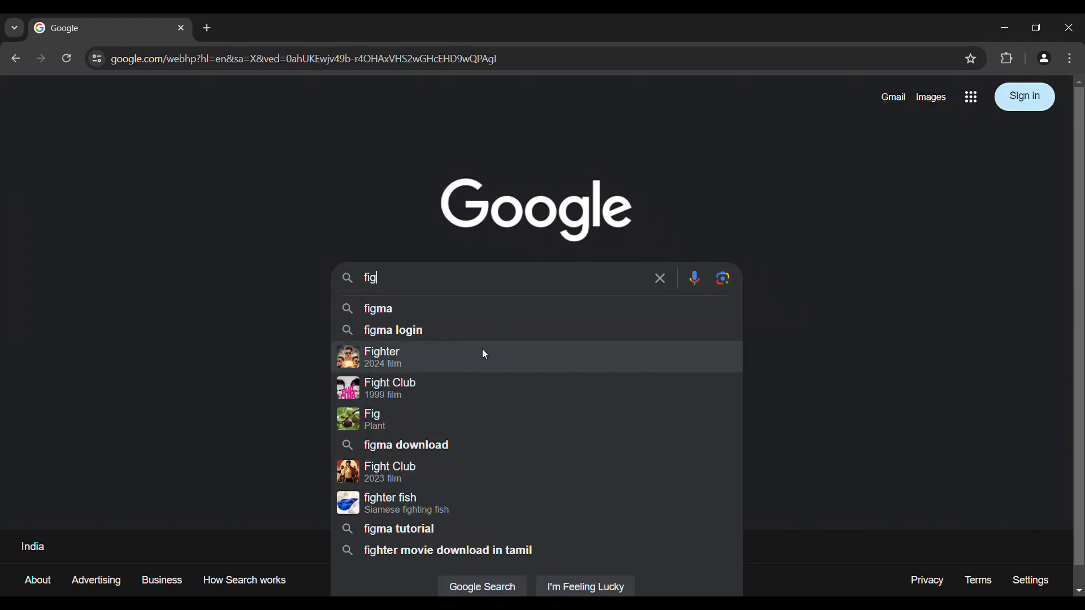
click(475, 309)
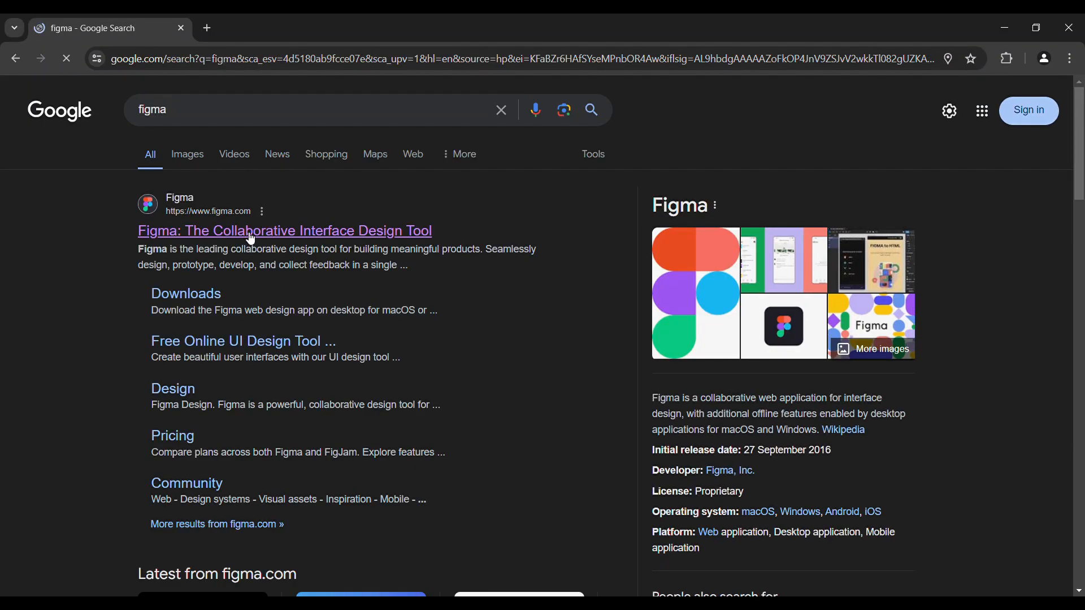
click(248, 236)
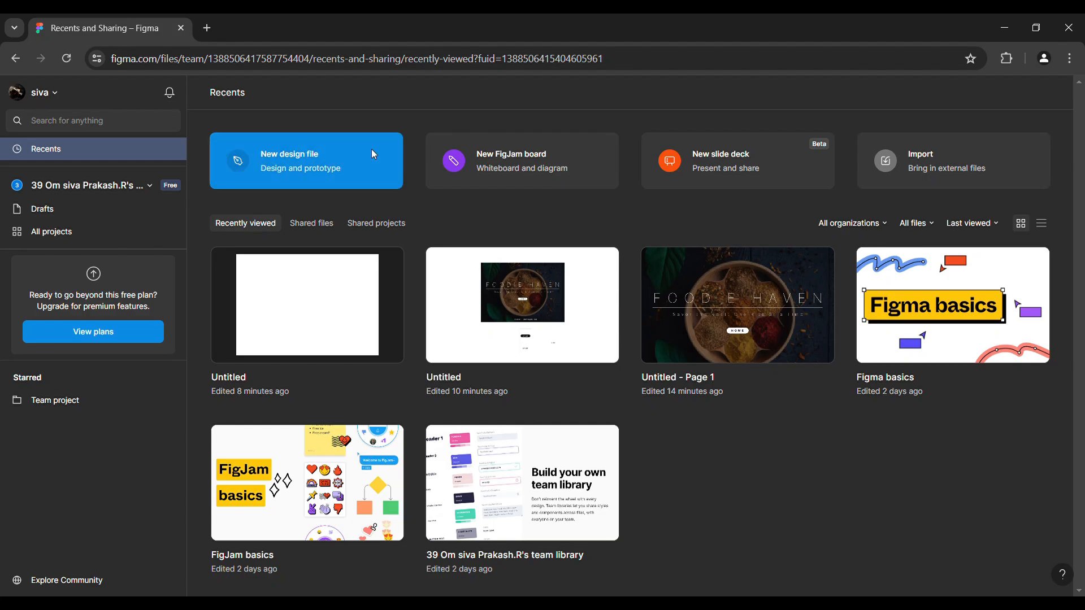
click(323, 157)
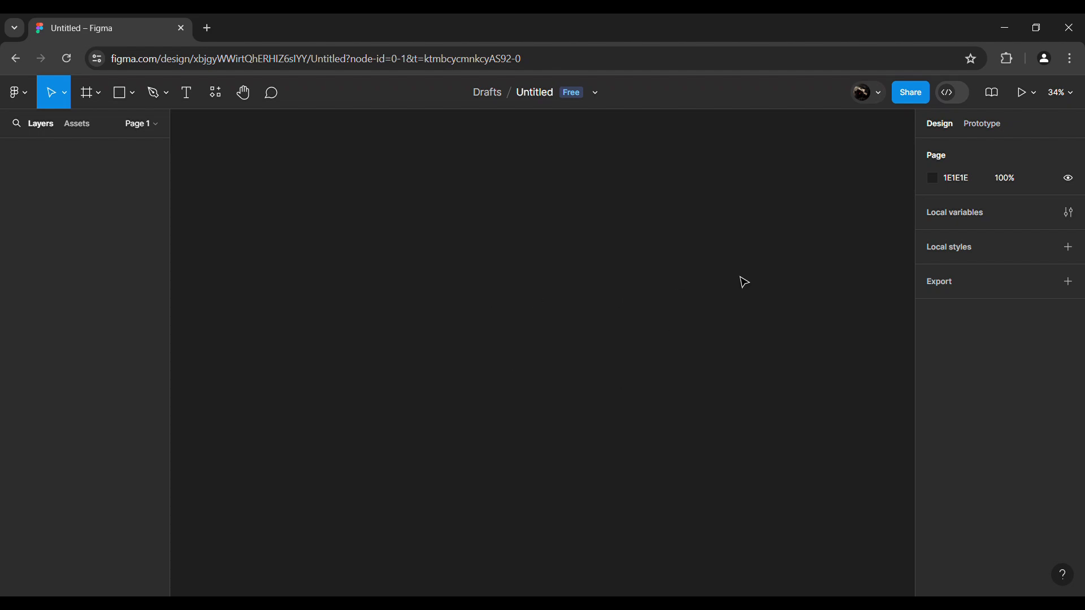
click(65, 95)
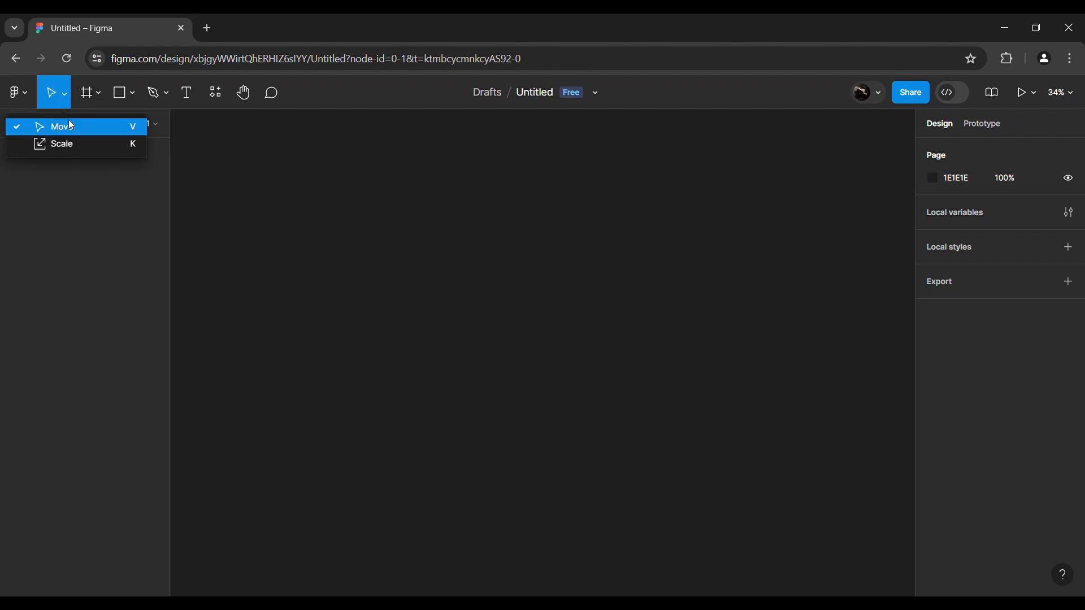
click(100, 95)
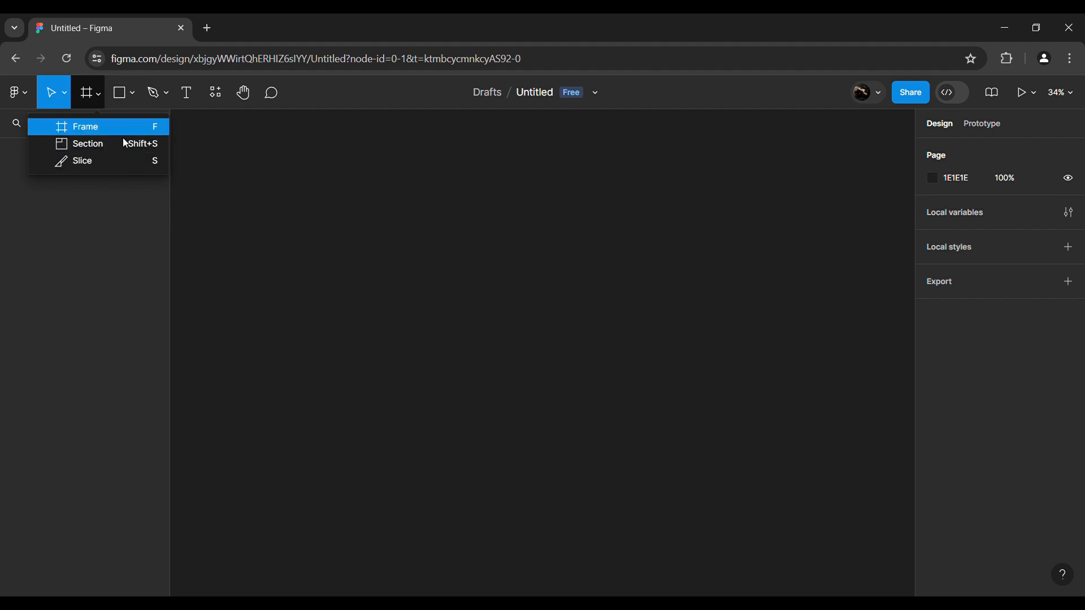
click(131, 93)
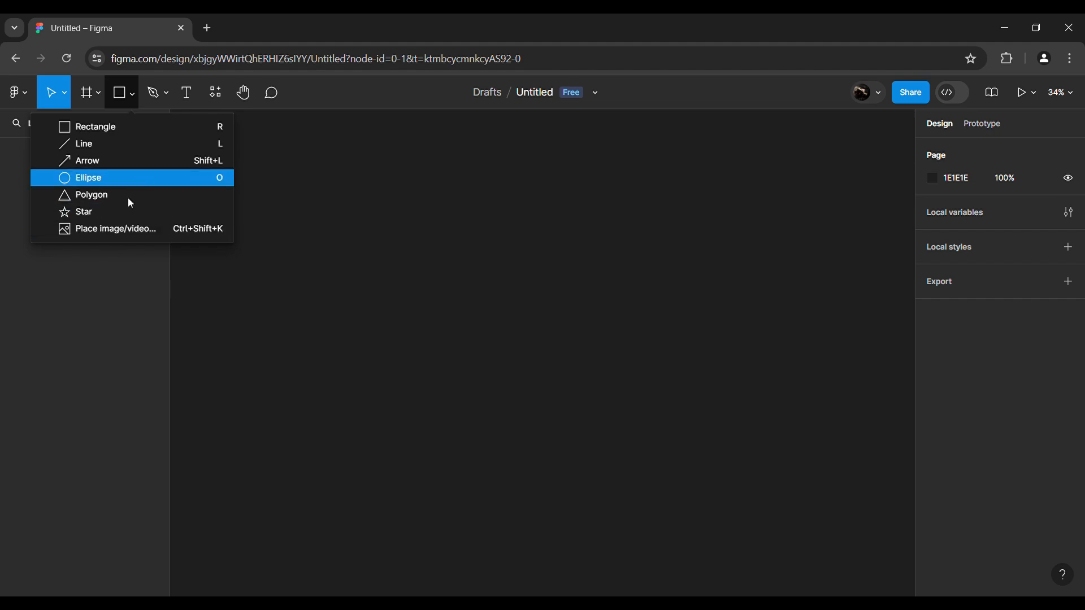
click(169, 95)
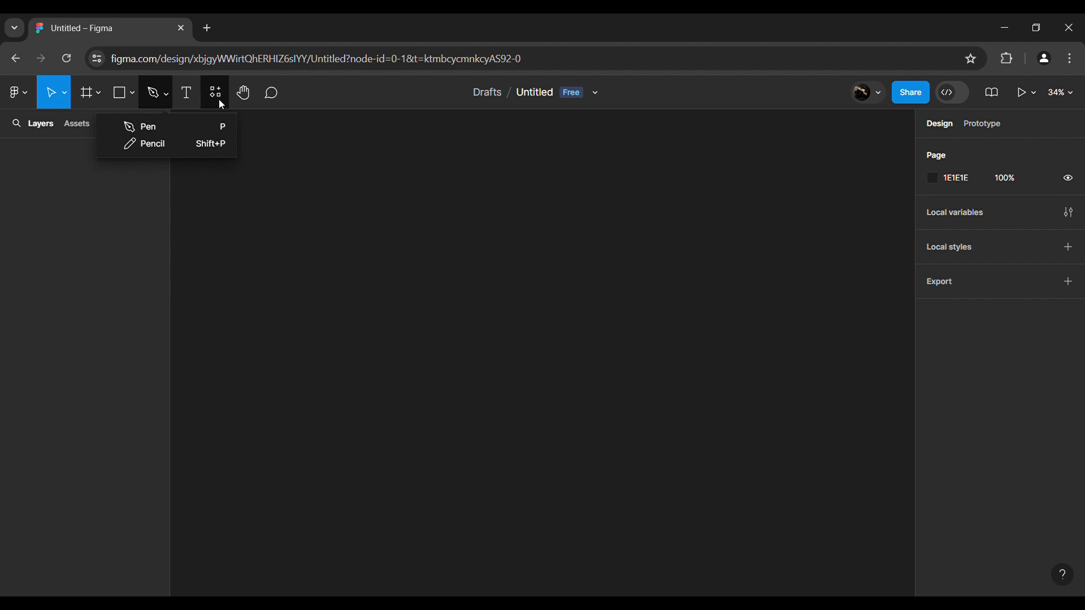
click(295, 102)
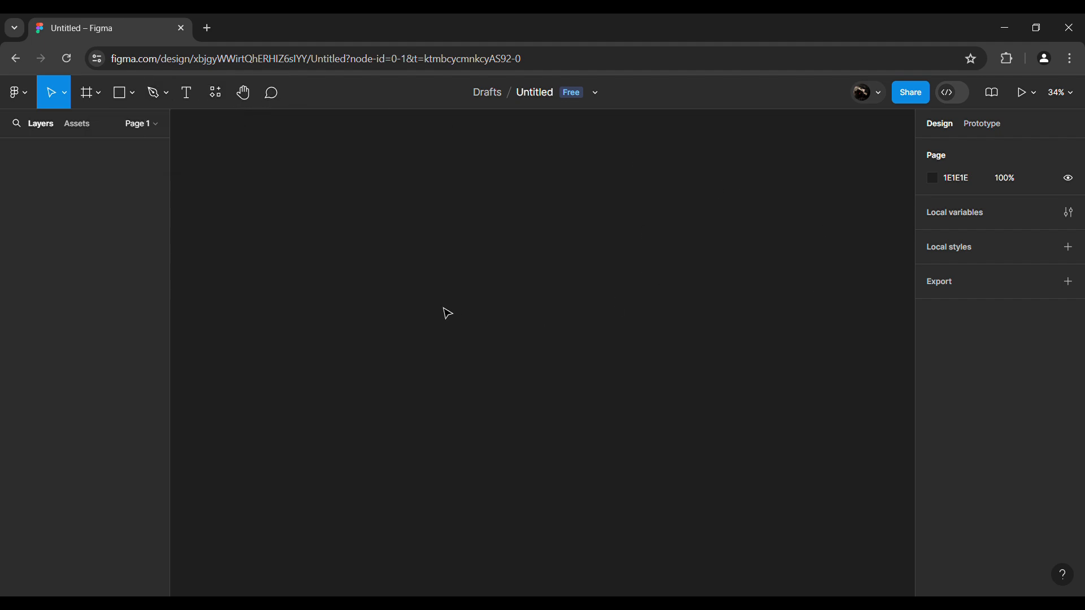
click(89, 99)
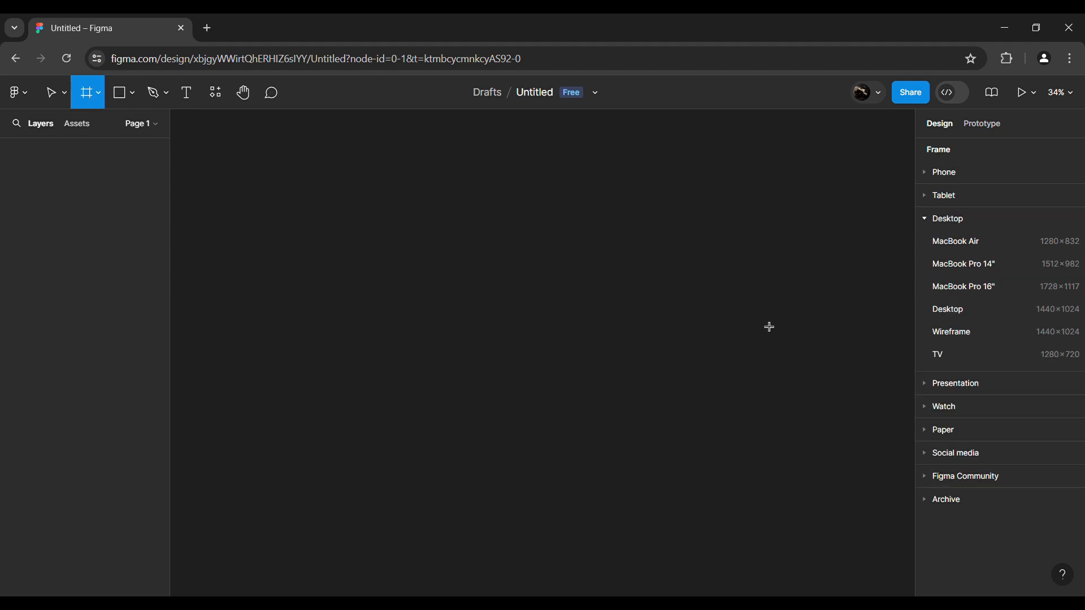
click(932, 218)
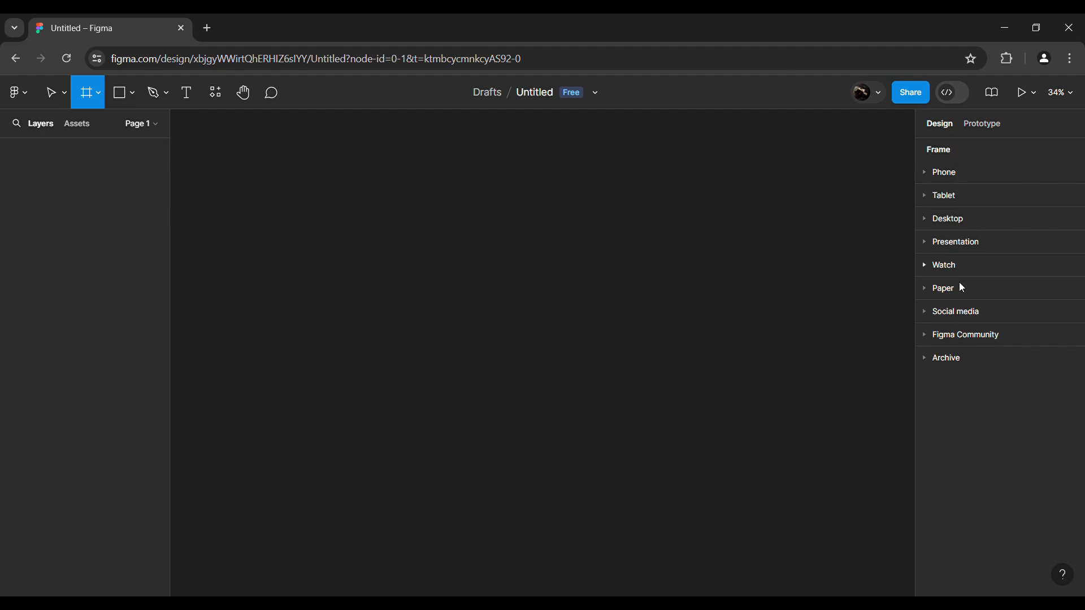
click(927, 219)
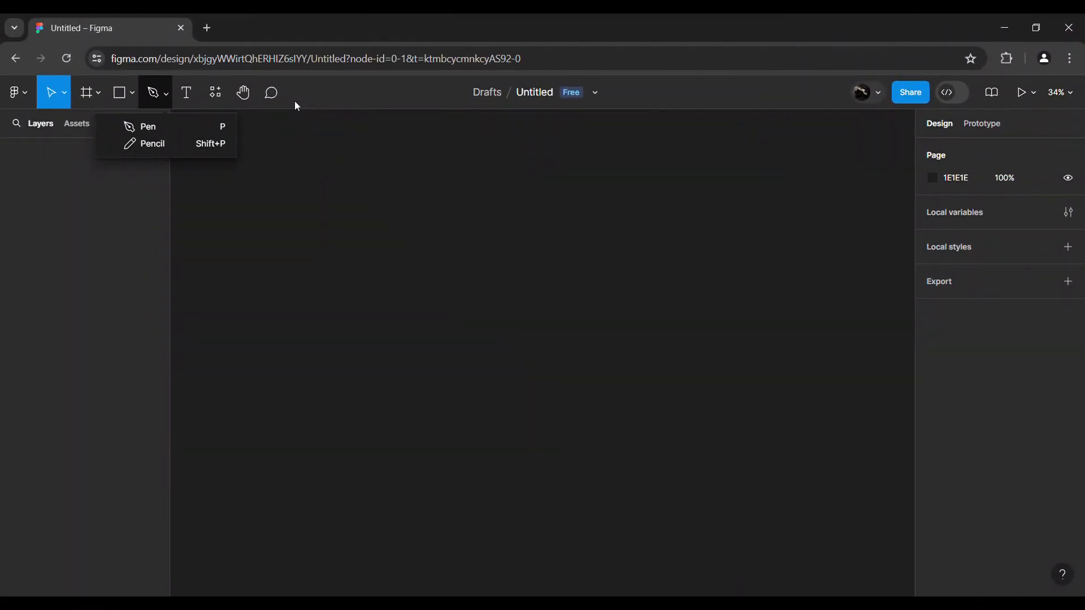
click(272, 93)
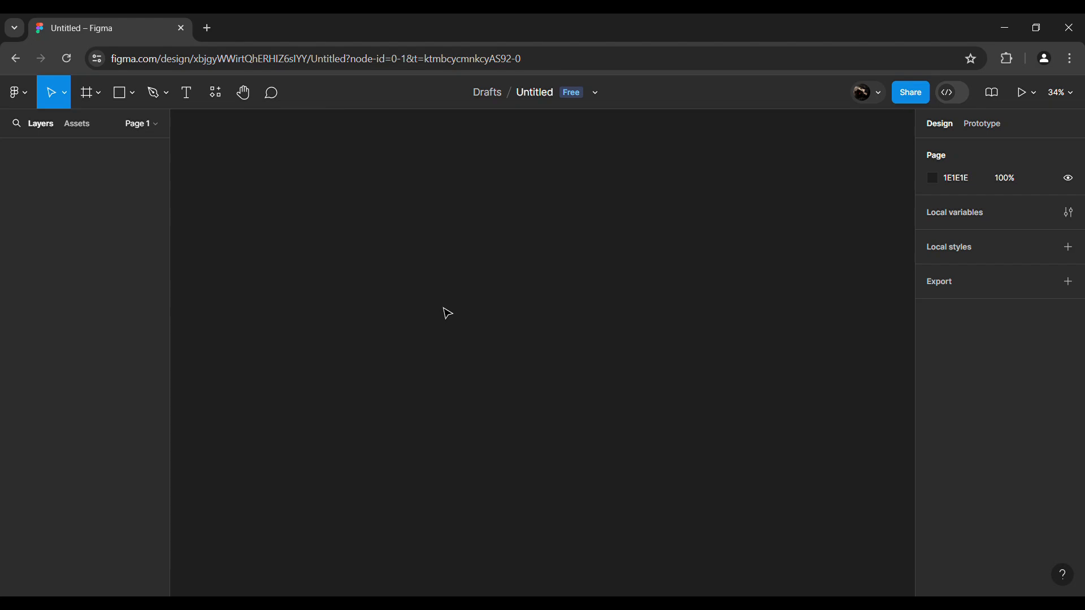
Add a frame using the 1440×1024 Desktop preset.
click(88, 98)
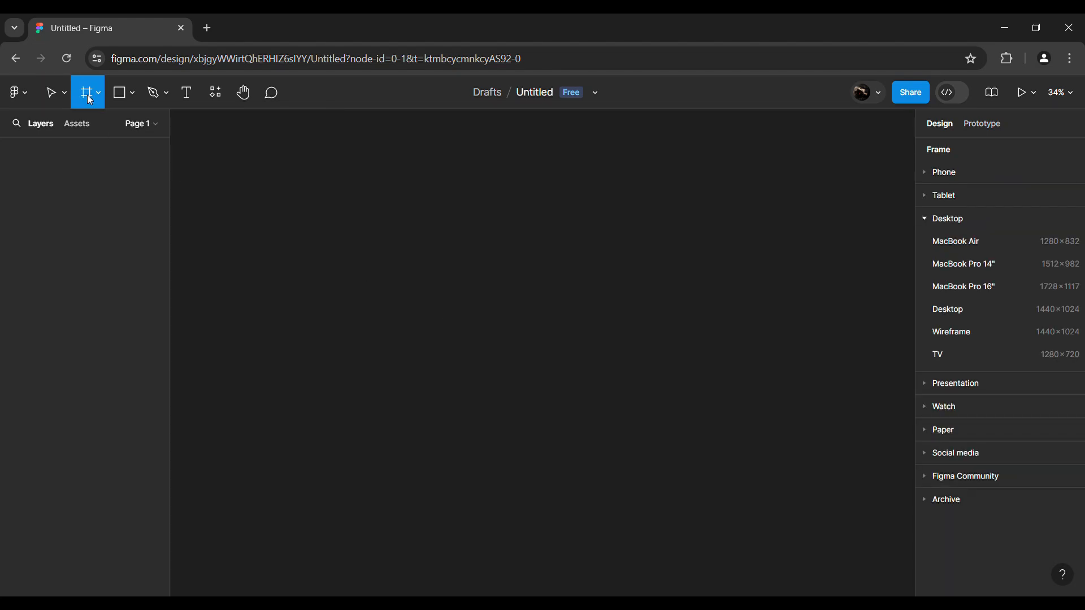
click(925, 218)
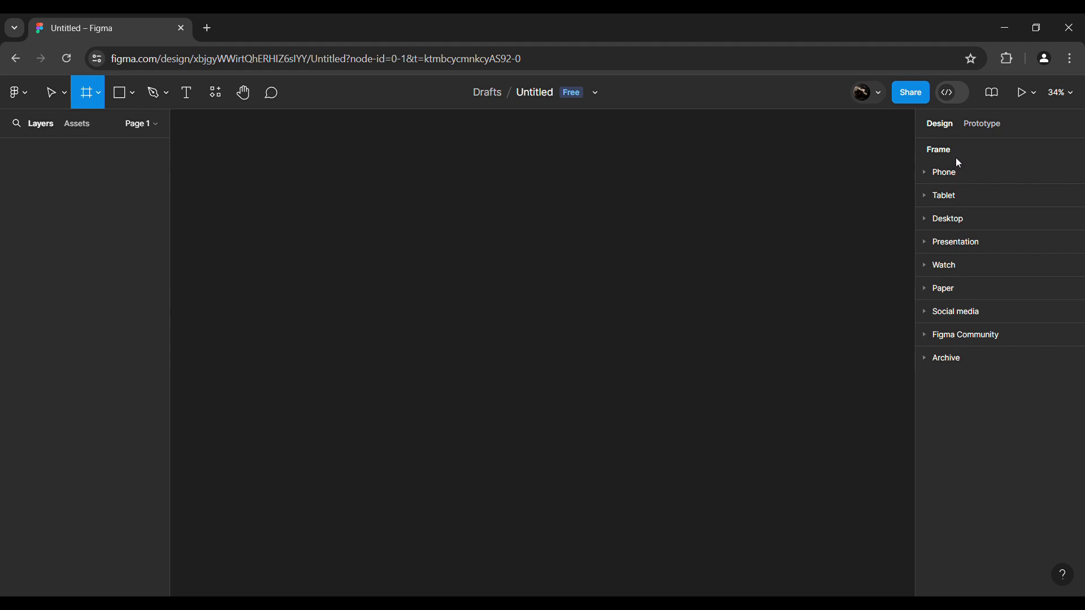
click(926, 221)
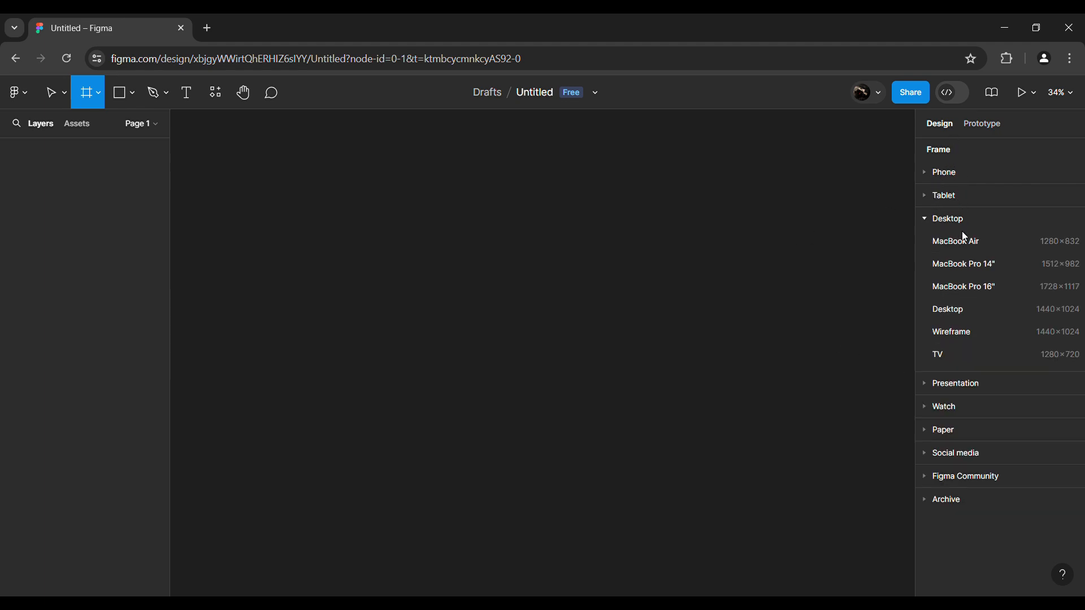
click(968, 314)
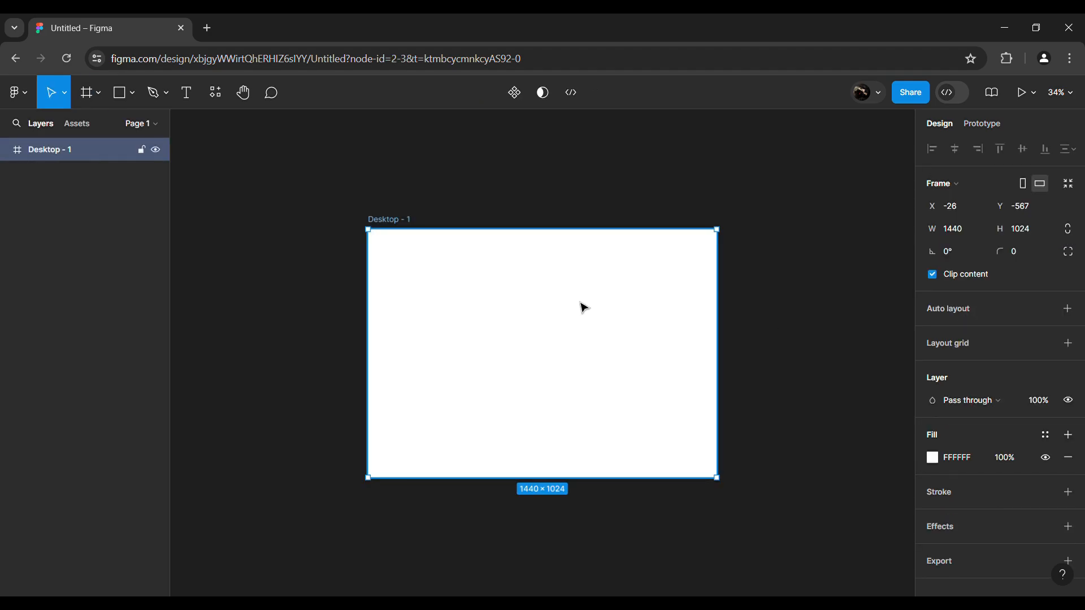
Rename the desktop frame as website-1.
scroll(585, 307, up, 5)
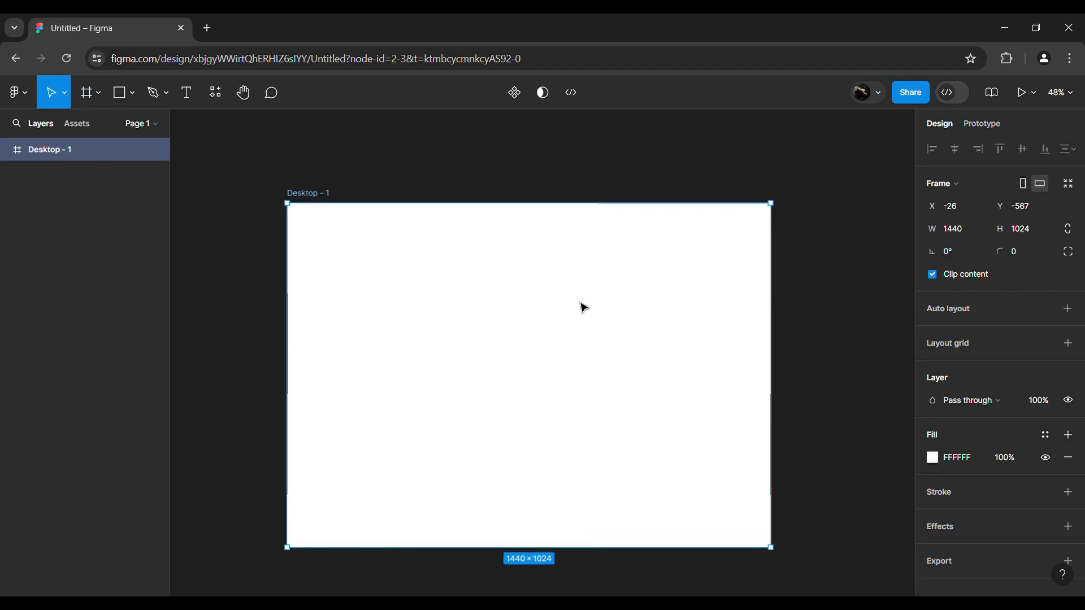
double_click(281, 182)
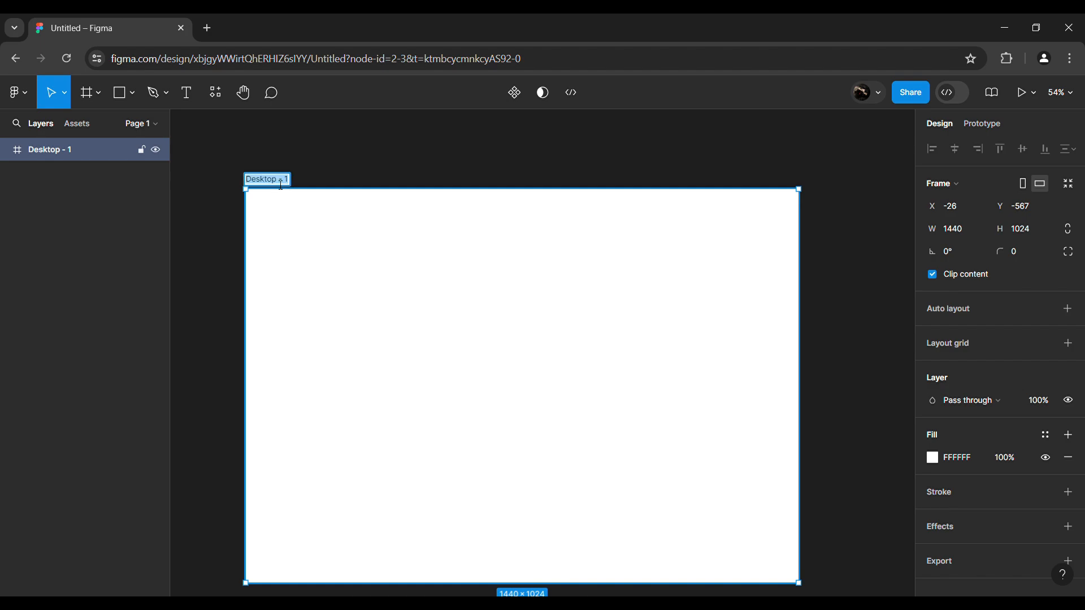
text(website-1)
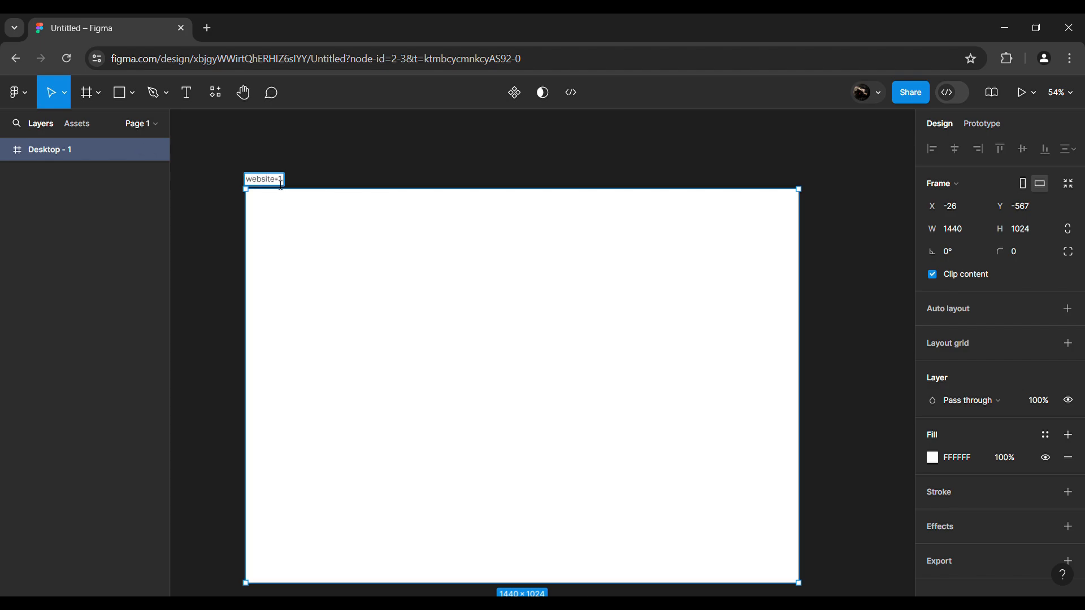
key(Return)
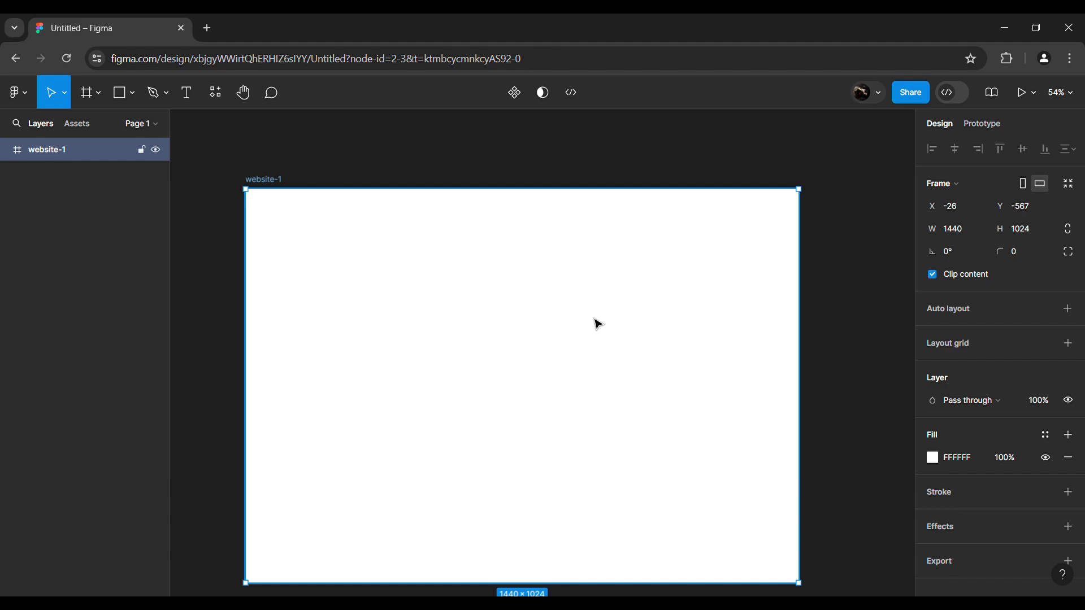
Change the page background colour to white (FFFFFF).
scroll(597, 324, down, 3)
scroll(597, 322, up, 1)
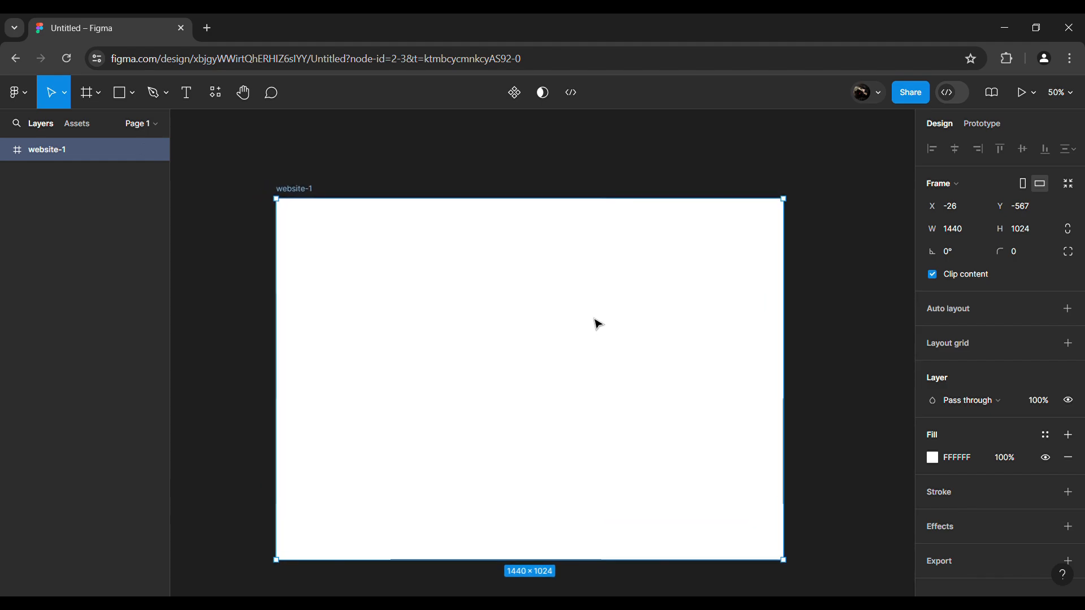
click(824, 284)
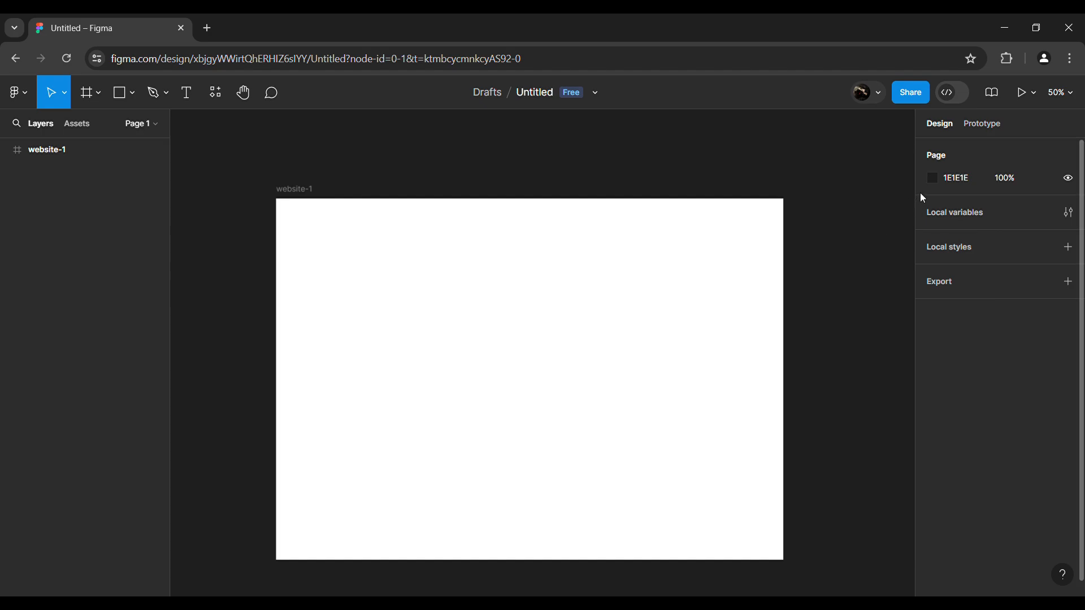
click(936, 184)
drag(771, 238, 747, 195)
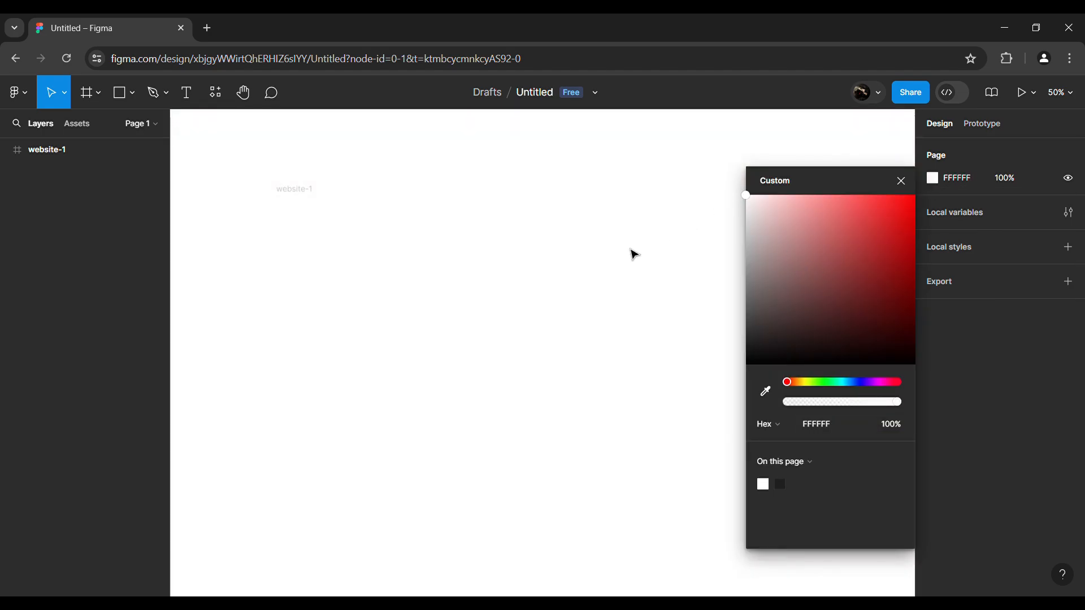
Change the fill of the website-1 frame to black (000000).
click(562, 316)
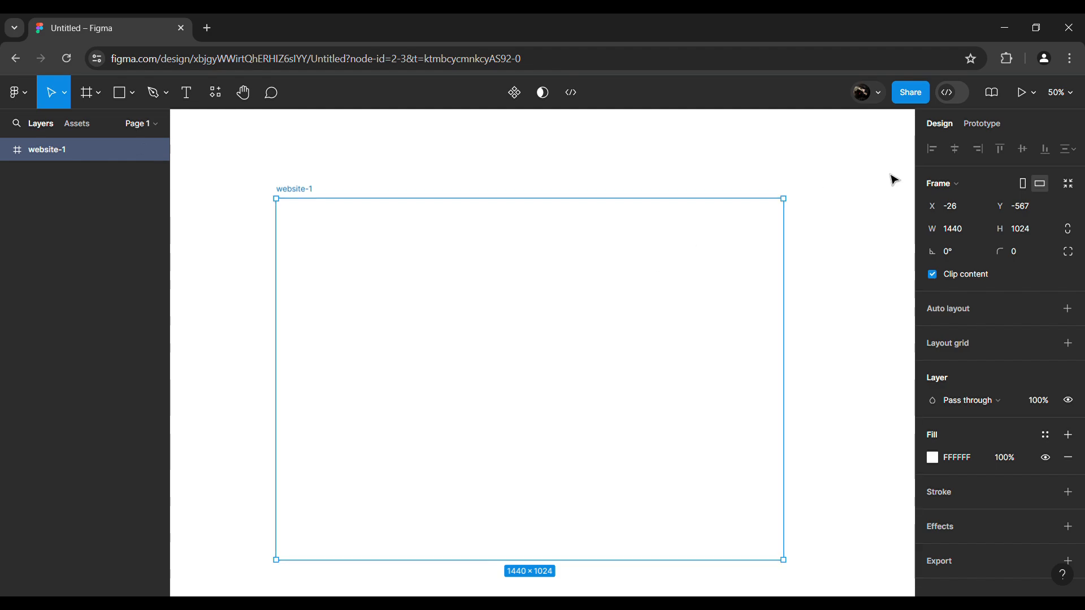
click(932, 462)
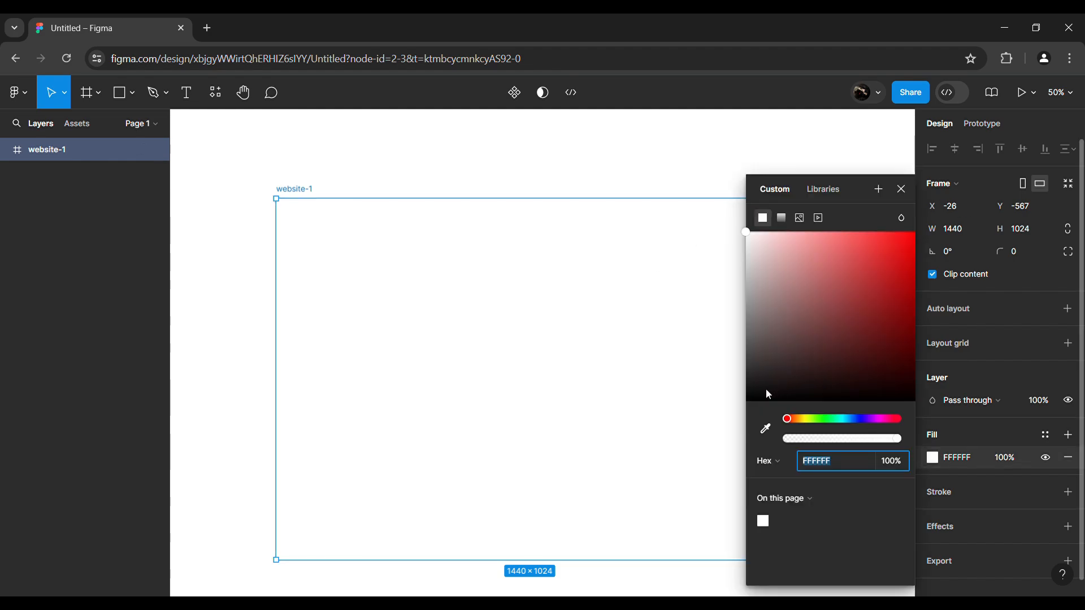
drag(768, 393, 744, 425)
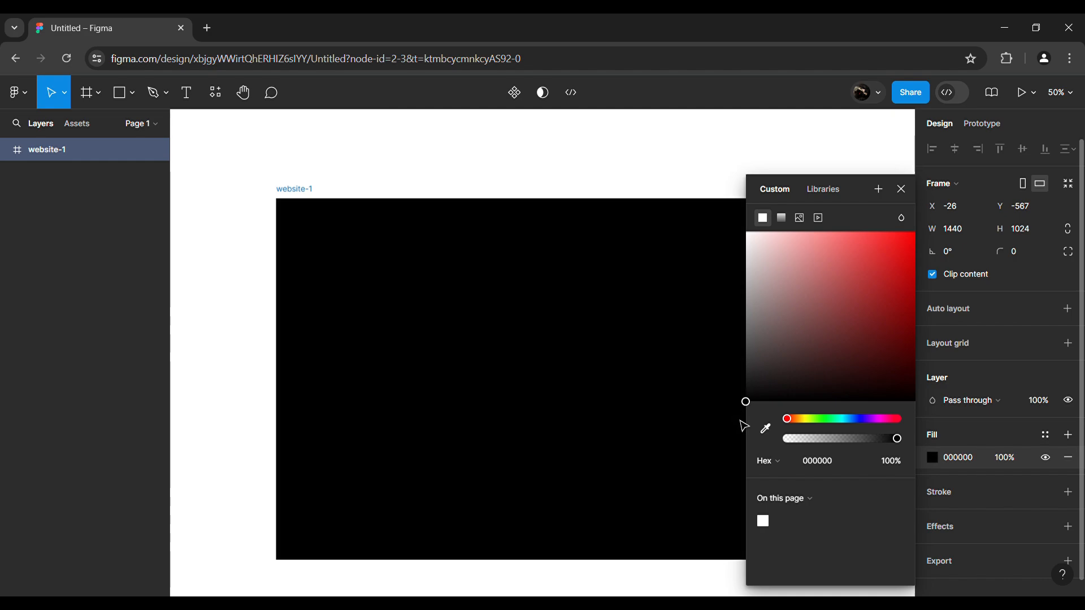
click(244, 343)
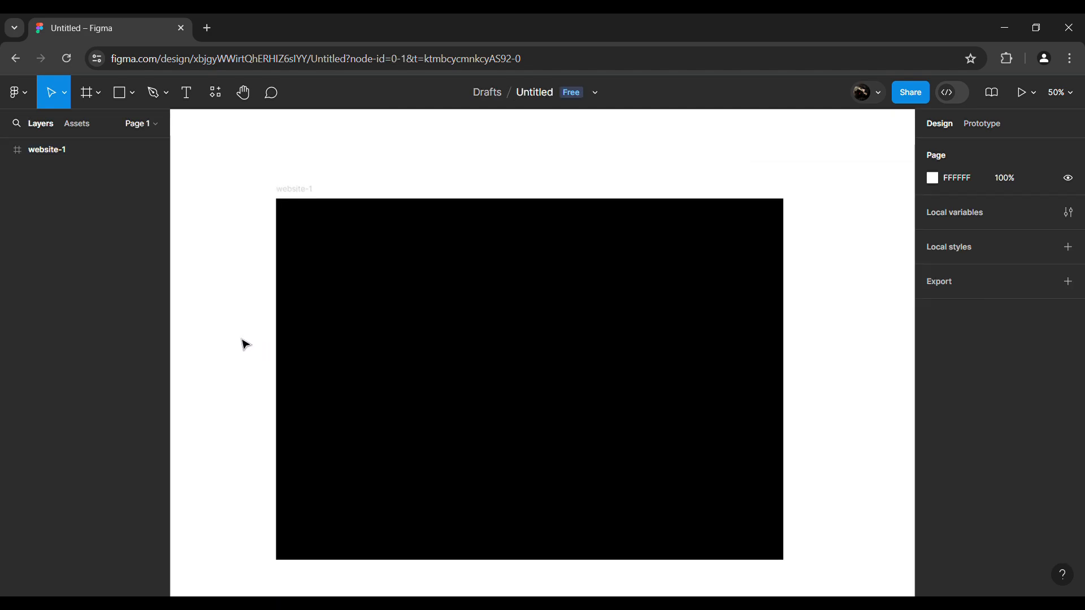
Place the spice bowl image inside the website-1 frame at its original 1280×720 size.
scroll(805, 332, down, 2)
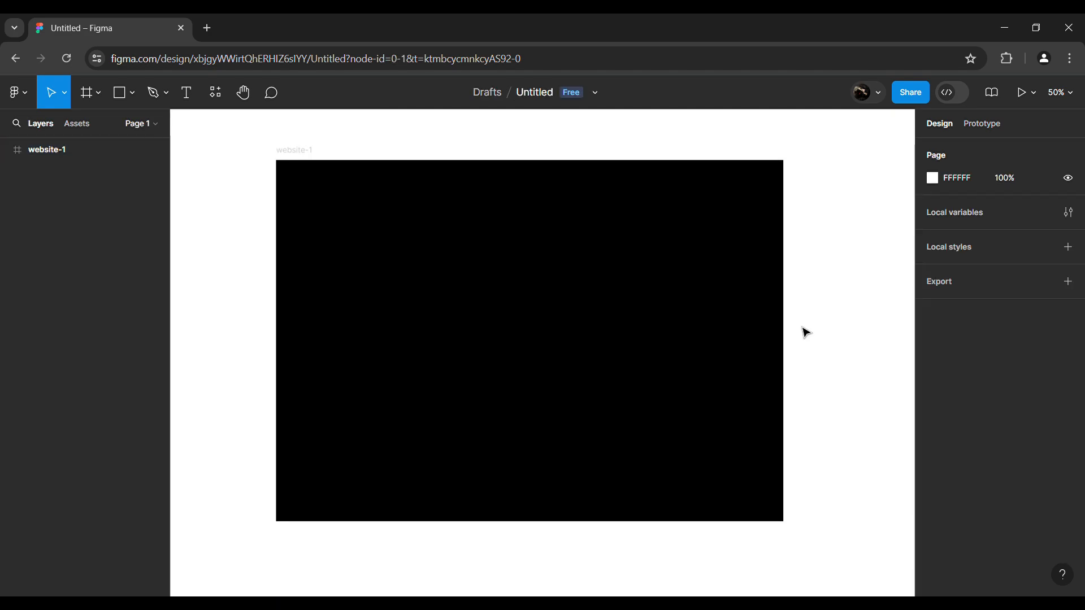
scroll(804, 332, up, 3)
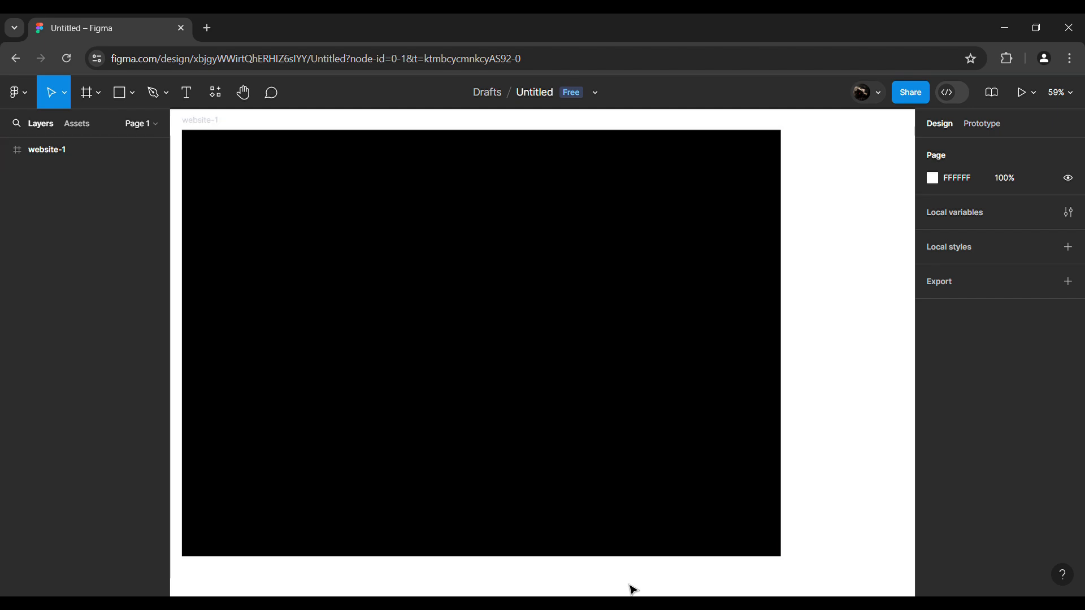
scroll(633, 589, left, 3)
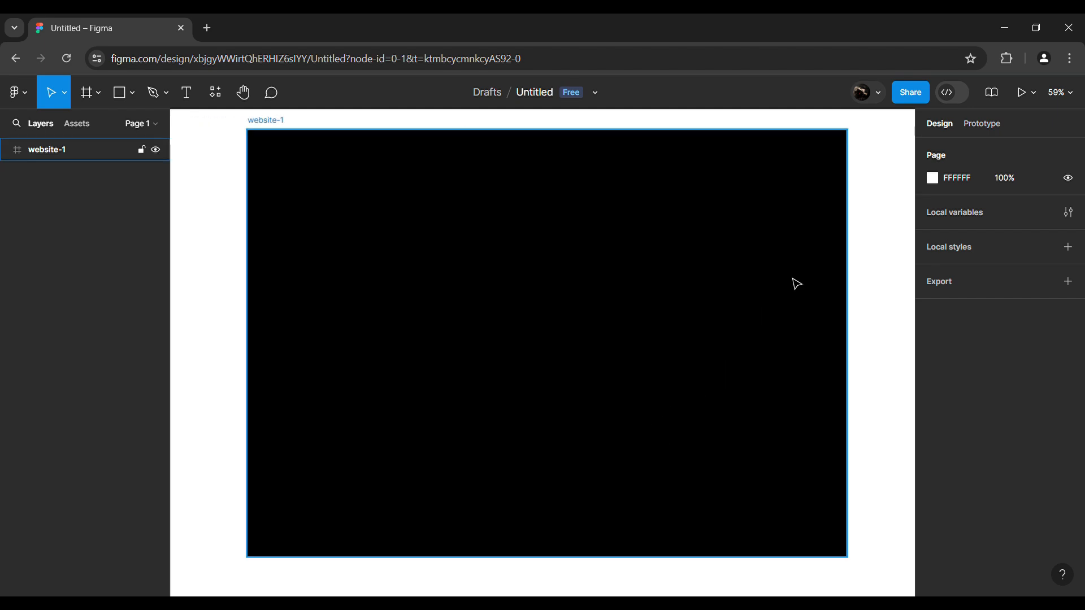
click(134, 90)
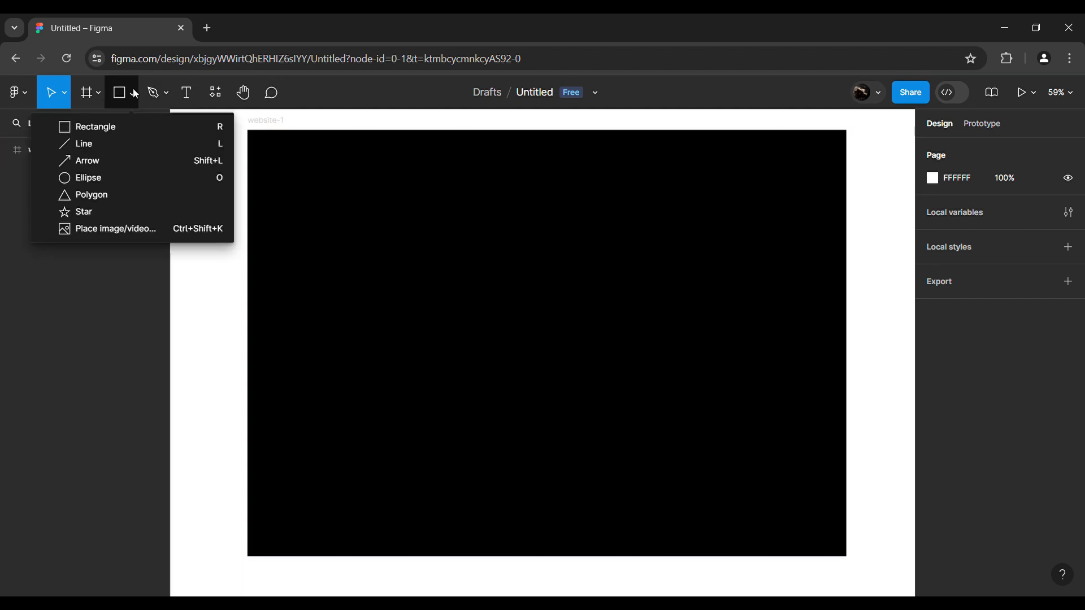
click(112, 235)
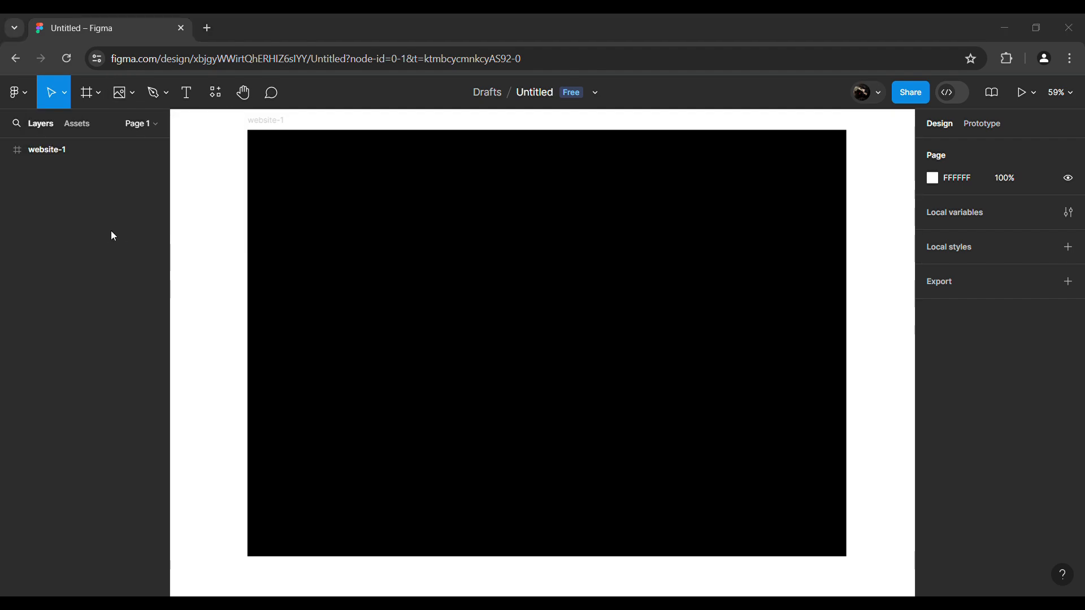
double_click(111, 231)
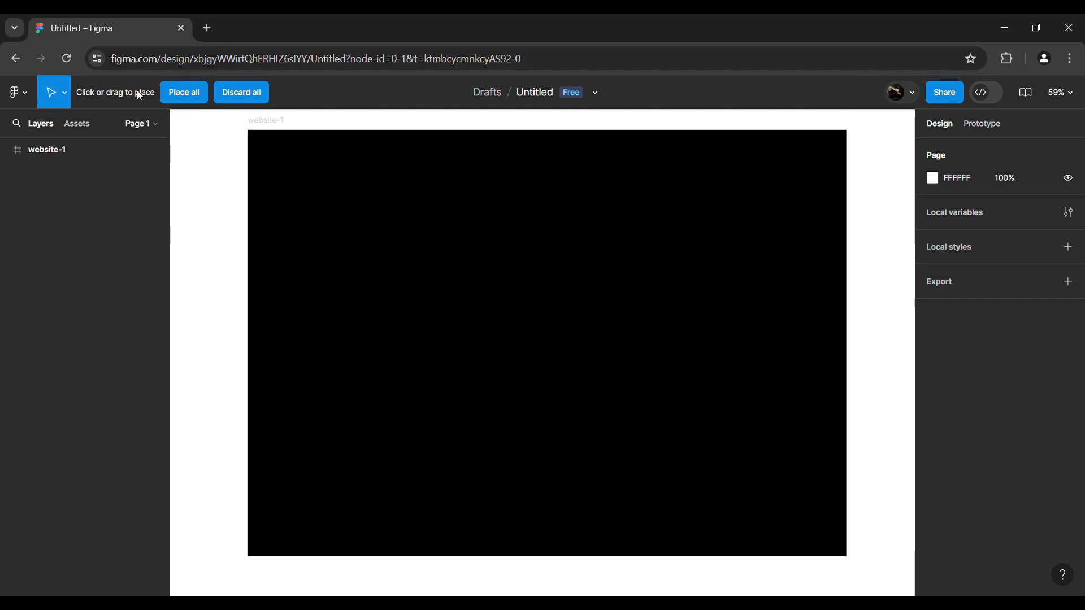
click(554, 327)
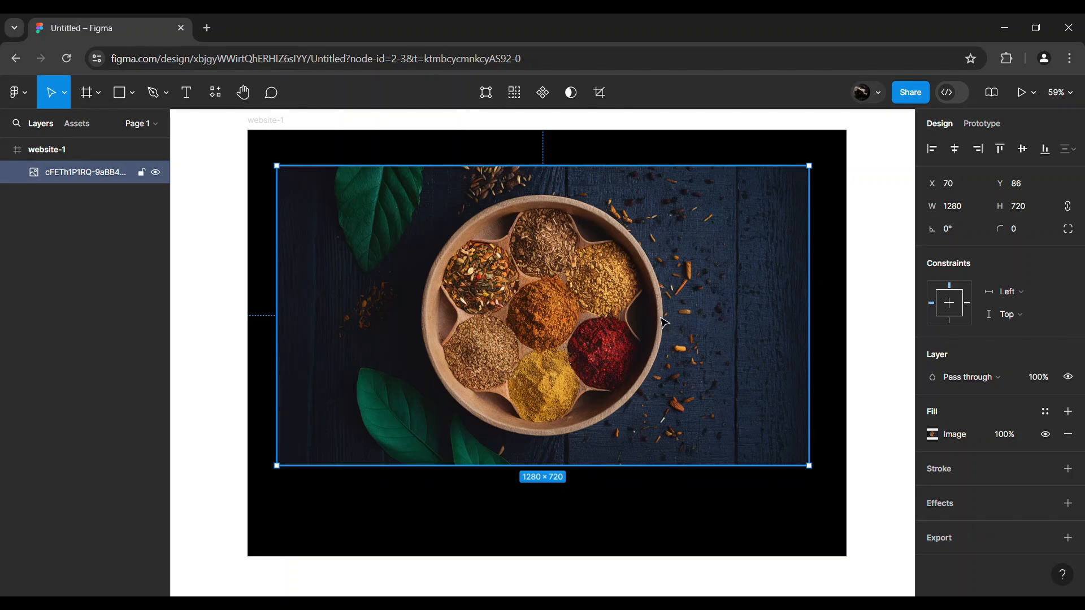
Move the spice image to the frame's left edge, enlarge it to about 1500×1014, and centre it horizontally in the frame.
drag(664, 323, 634, 291)
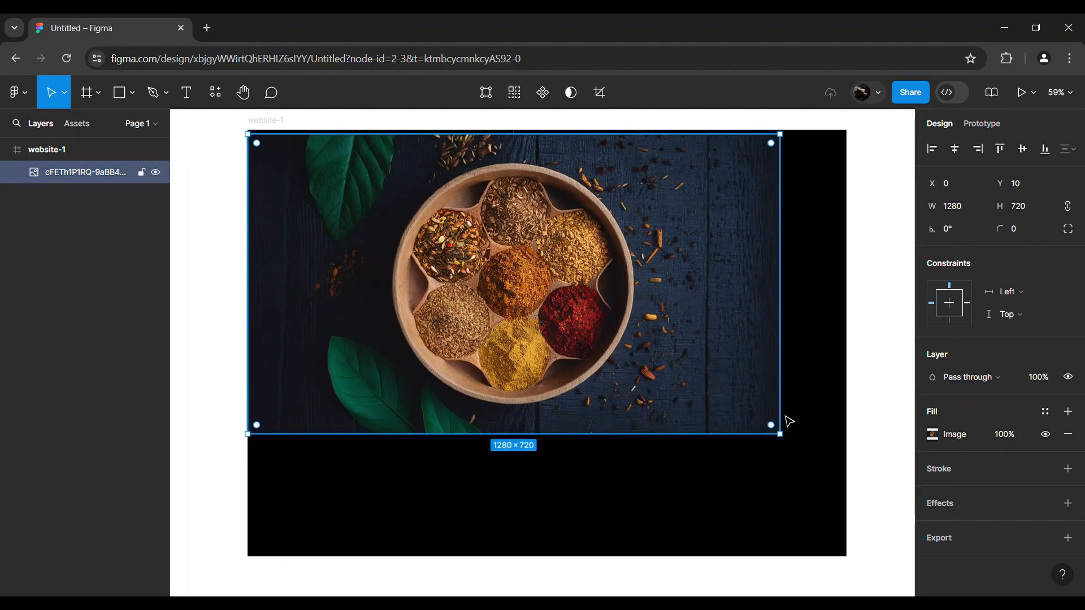
drag(783, 445, 883, 572)
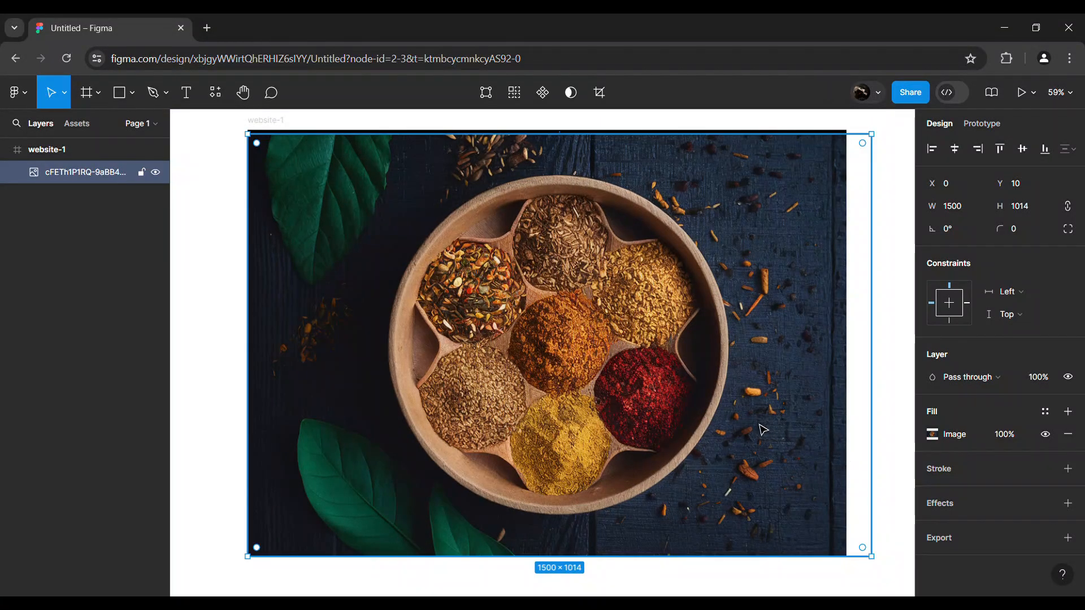
drag(763, 429, 751, 431)
click(901, 353)
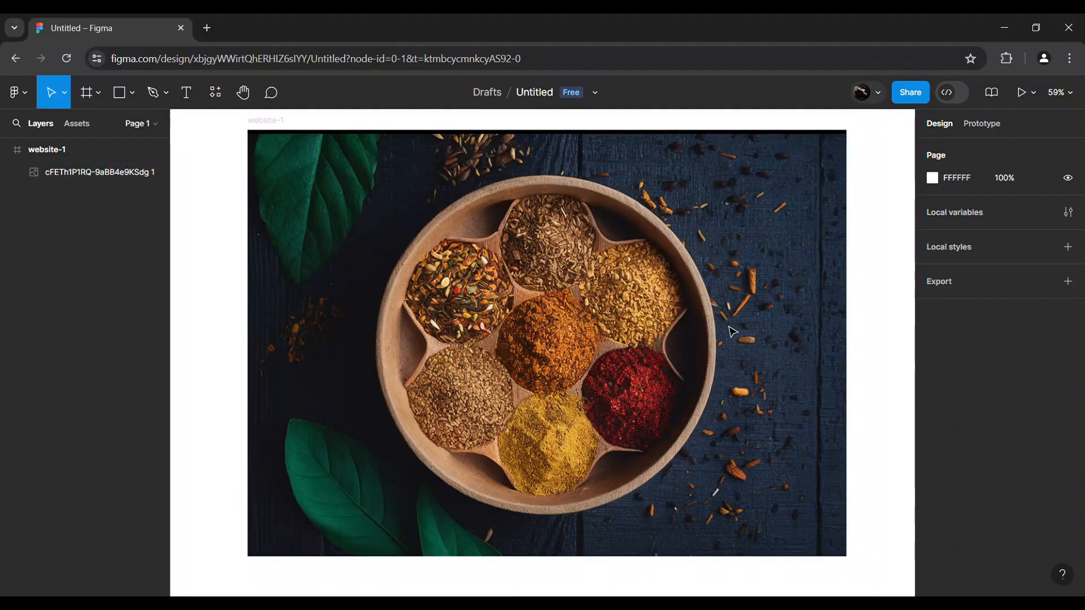
click(732, 331)
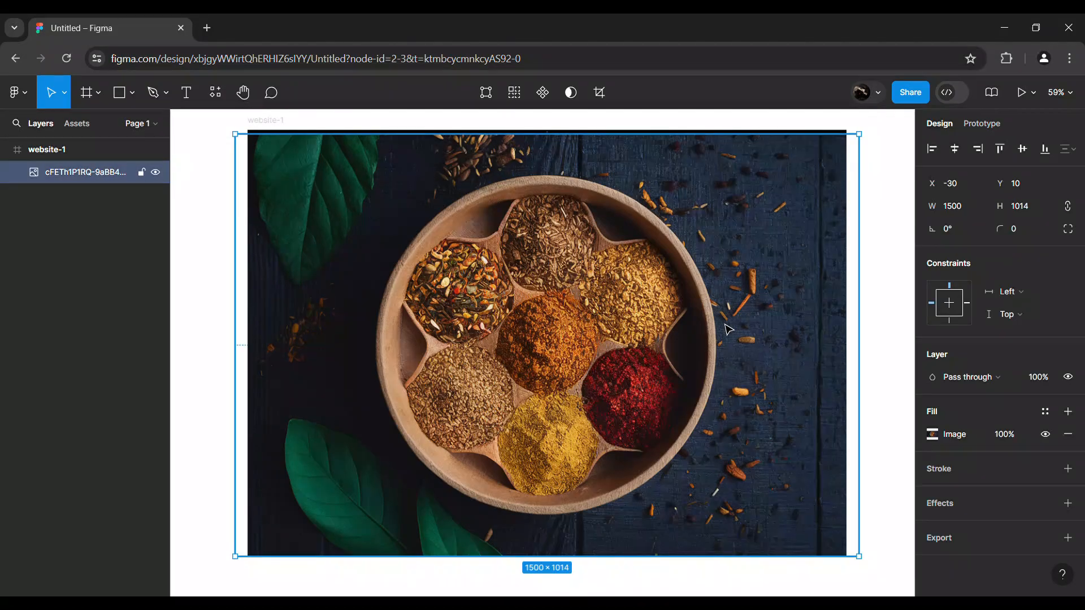
click(956, 151)
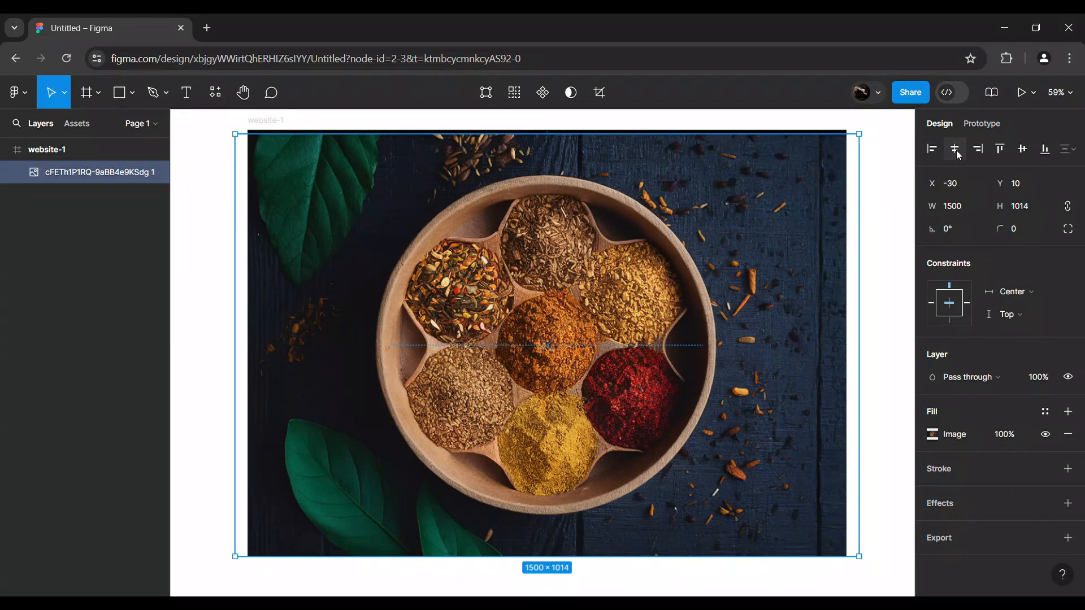
click(883, 315)
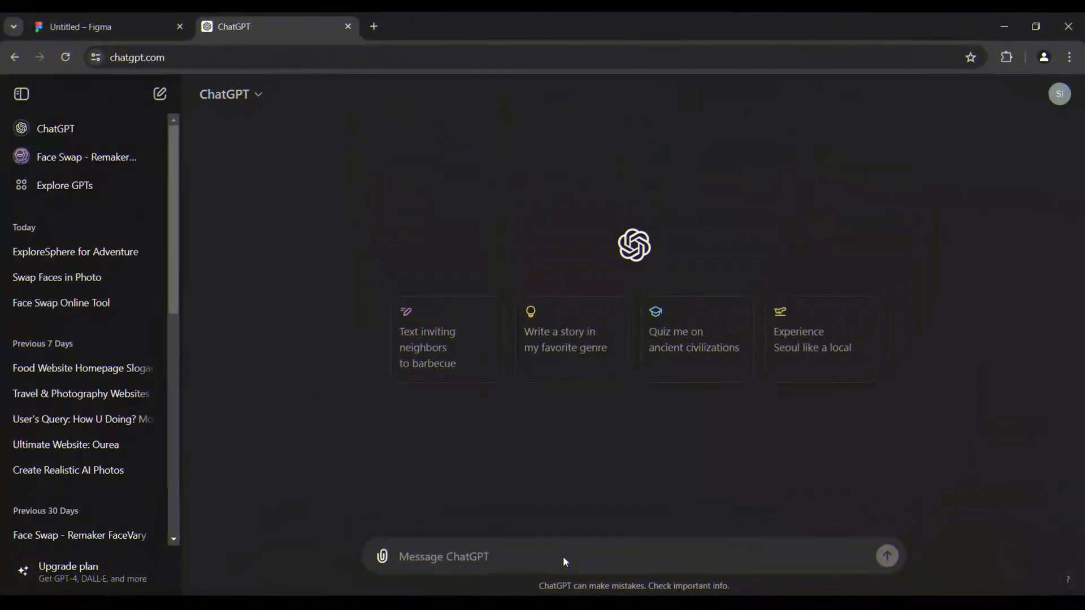
Ask ChatGPT "give me a website and a slogan for my new restraunt website, the name must be casual and attractive".
text(give me a website and a s)
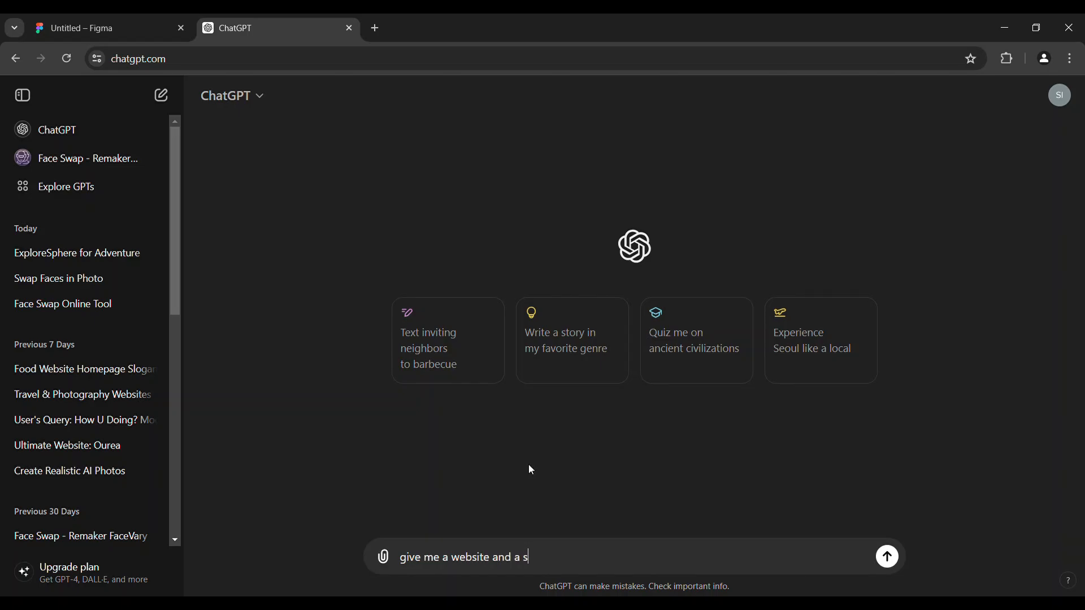
text(logan for my new restraunt w)
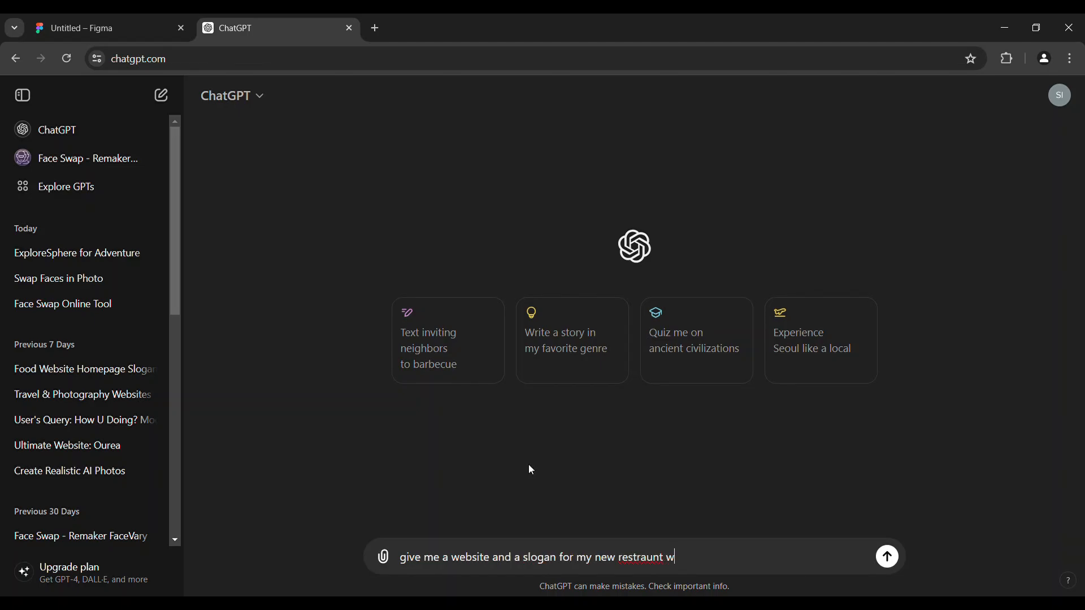
key(BackSpace)
key(BackSpace)
key(BackSpace)
key(BackSpace)
key(BackSpace)
key(BackSpace)
key(BackSpace)
key(BackSpace)
text(traunt website, the name bu)
key(BackSpace)
key(BackSpace)
text(must be casual and attracti)
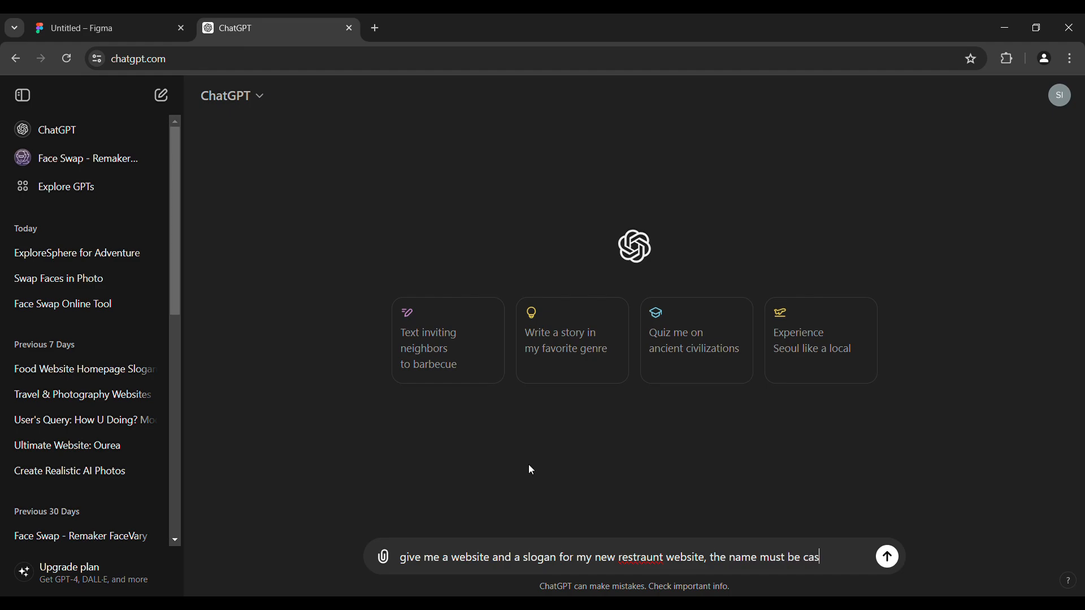
text(ve)
key(Return)
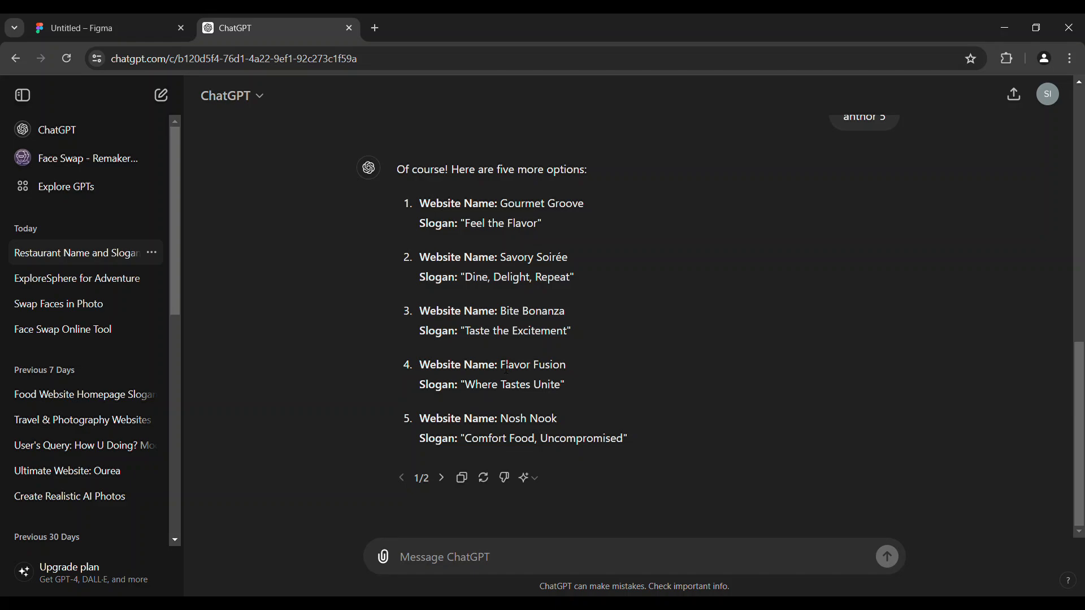
Copy the website name "Flavor Fusion" from the fourth suggestion in the ChatGPT reply.
drag(501, 366, 584, 382)
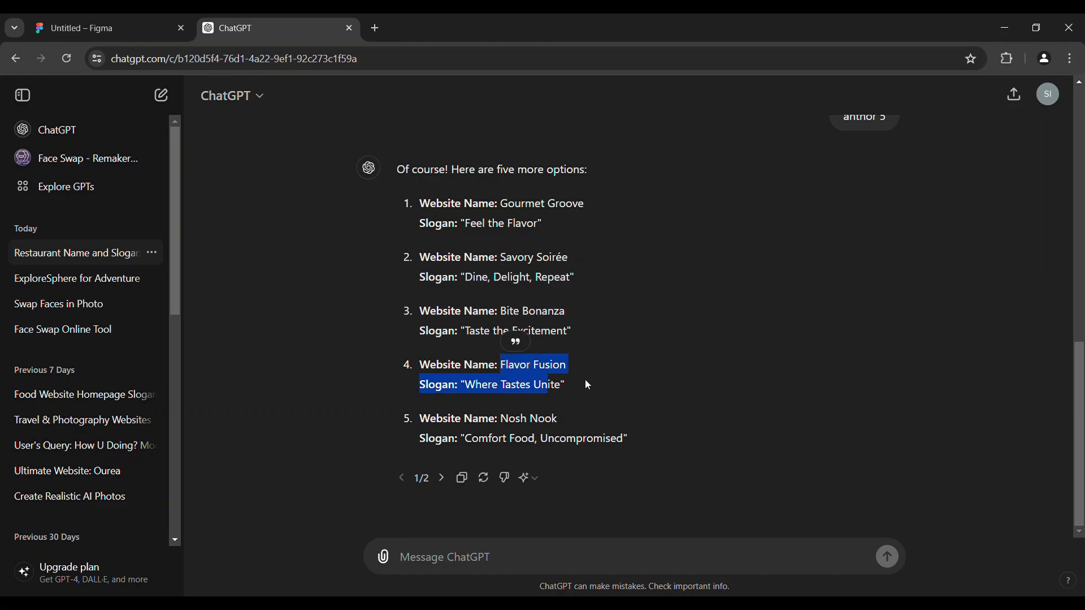
click(584, 382)
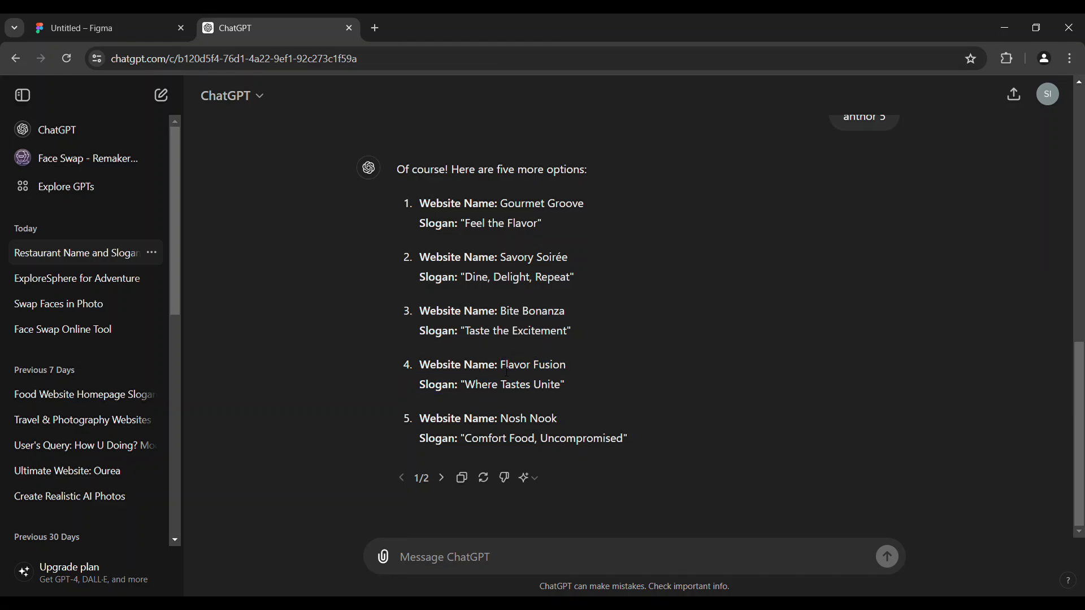
drag(501, 366, 575, 369)
key(ctrl+c)
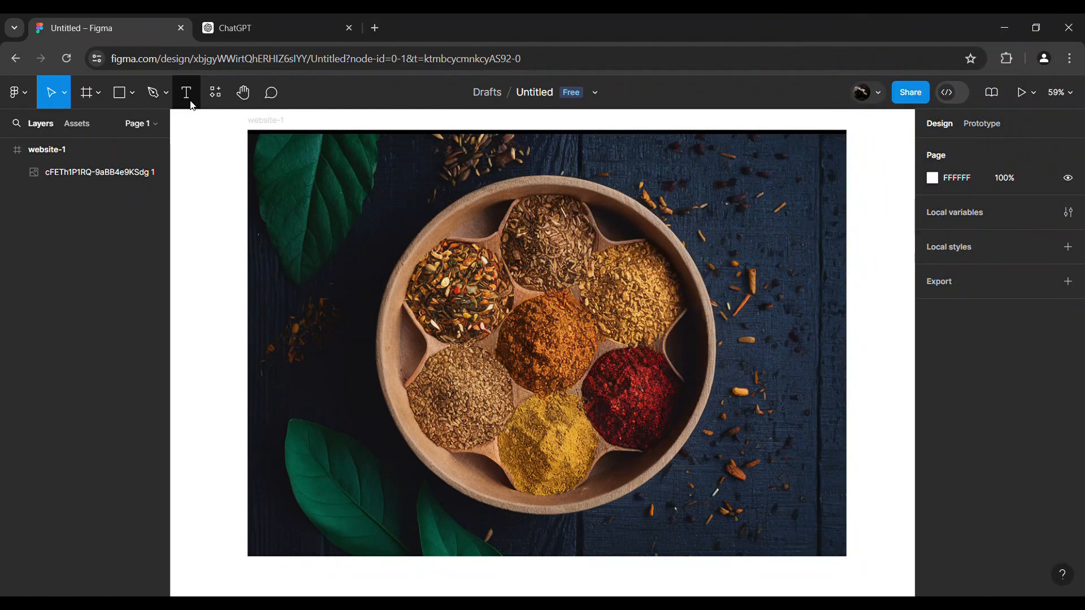
Add a text layer near the middle of the spice image in Figma and paste "Flavor Fusion" into it.
click(187, 93)
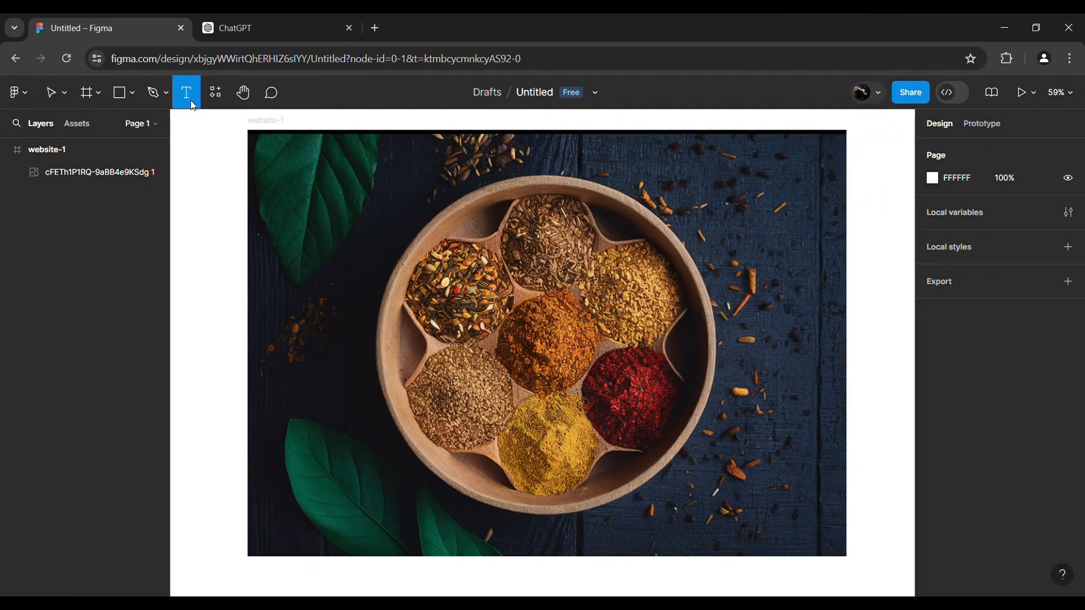
click(549, 320)
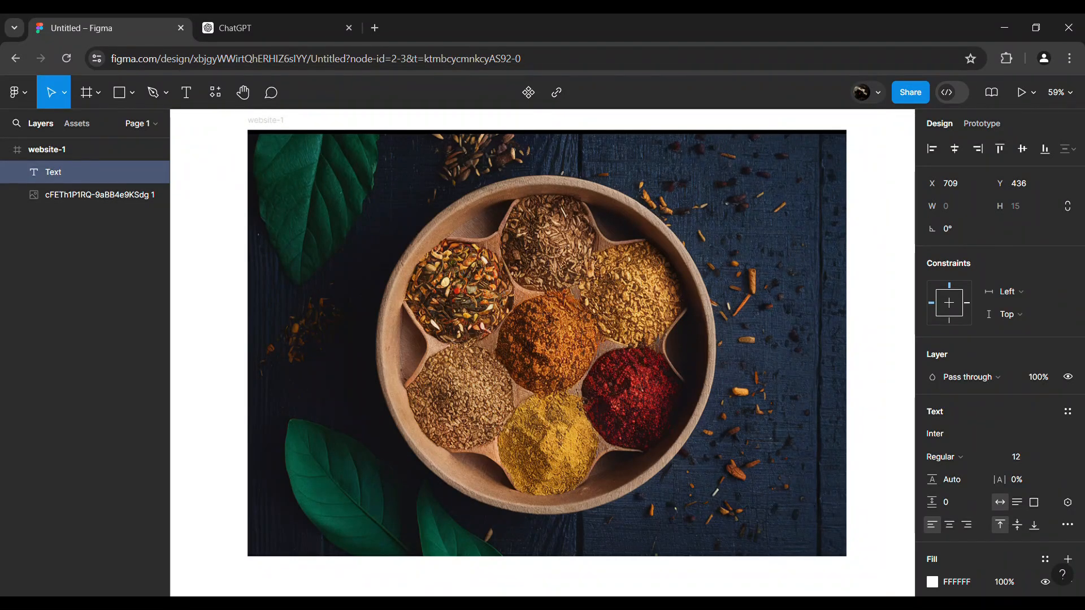
key(ctrl+v)
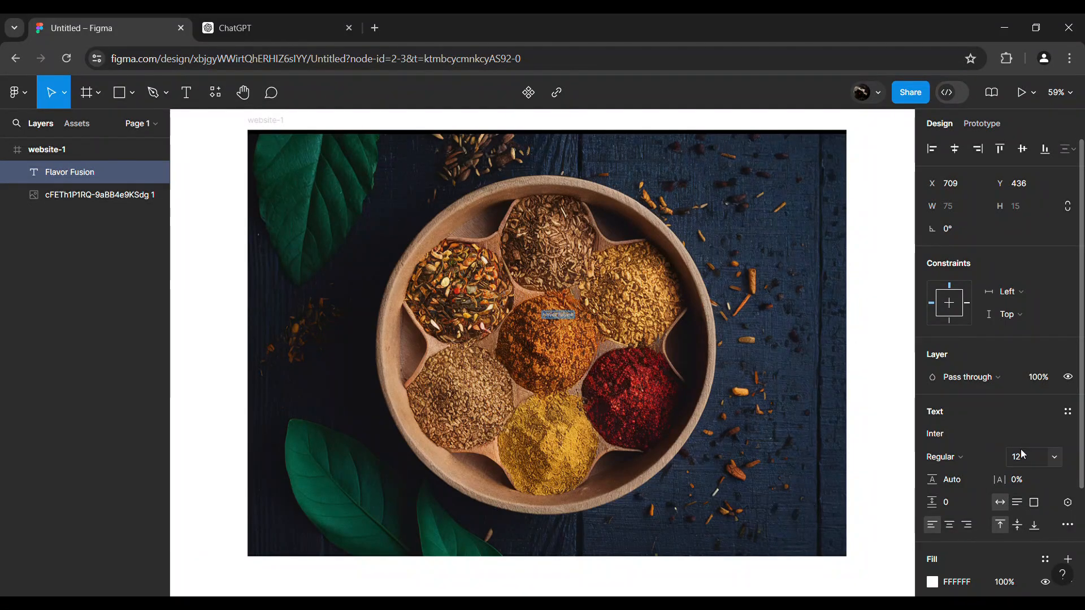
Set the Flavor Fusion text to font size 128 and the Extra Light style.
click(1055, 458)
click(1053, 461)
click(1049, 458)
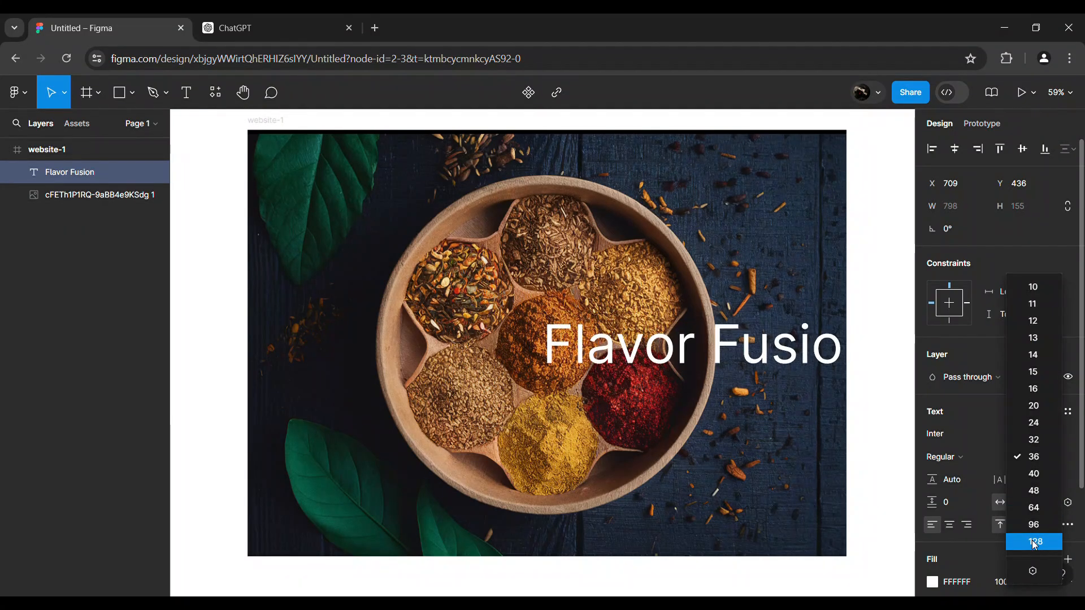
click(1033, 548)
scroll(992, 353, down, 3)
click(992, 354)
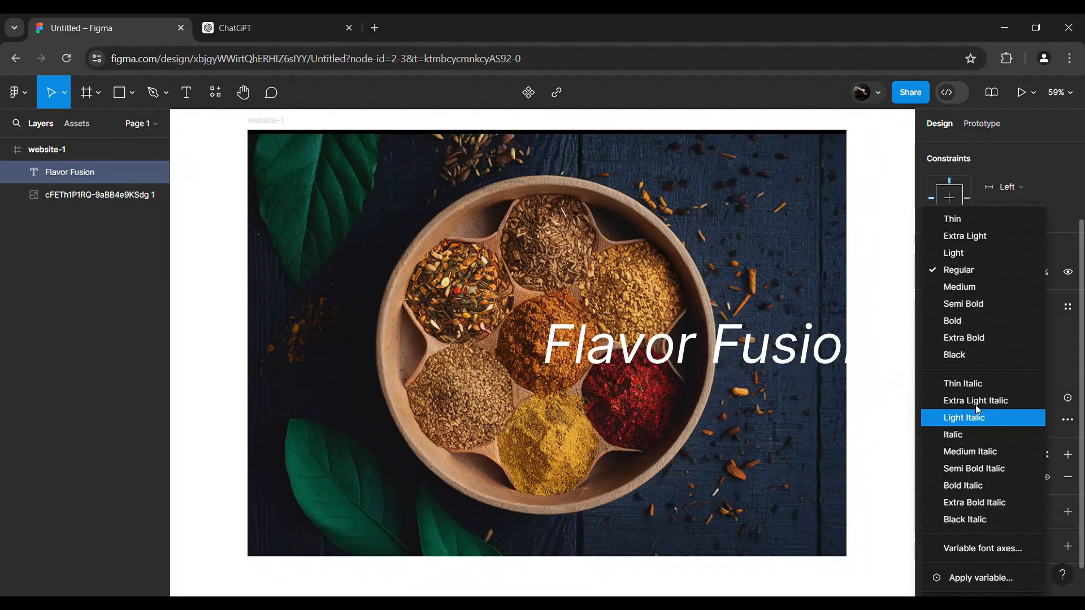
click(971, 235)
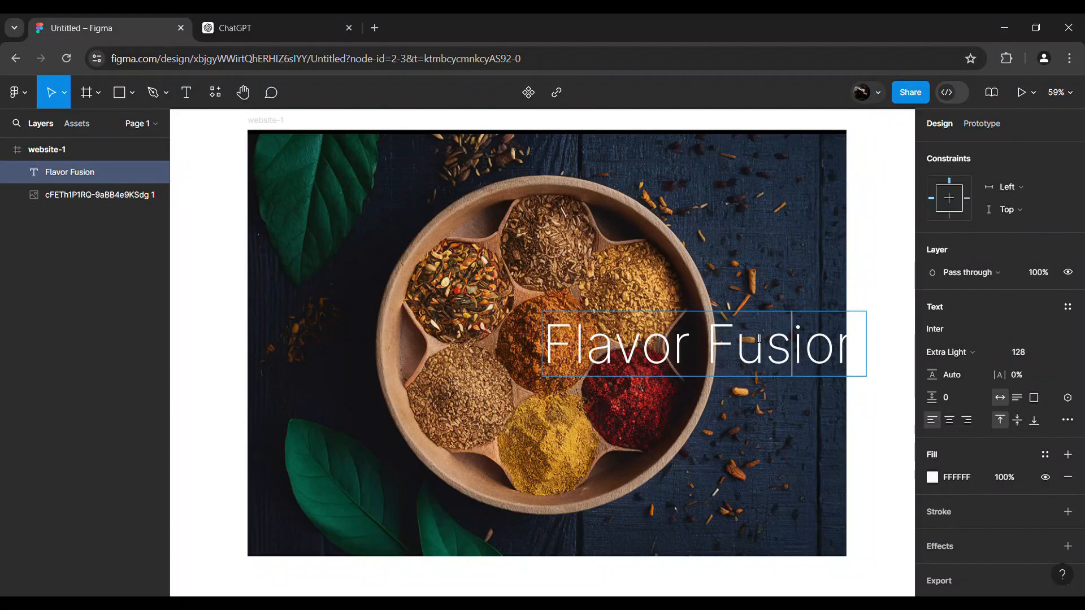
Move the Flavor Fusion text up over the bowl and centre it horizontally in the frame.
drag(798, 328, 671, 295)
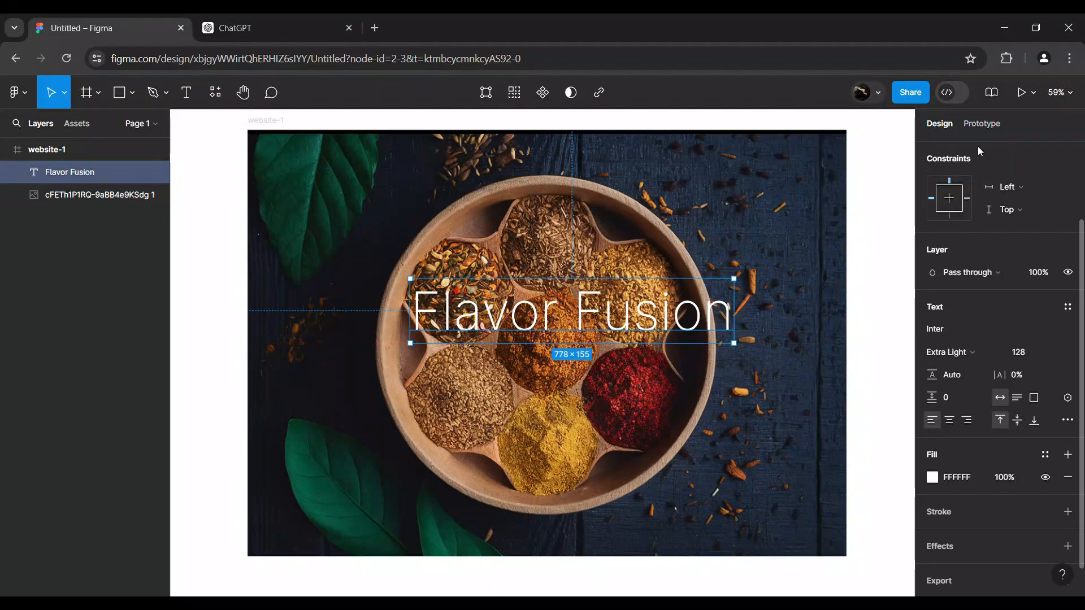
scroll(977, 149, up, 2)
click(952, 152)
Retype the title text in capitals as "FLAVOR FUSION".
double_click(640, 310)
key(End)
key(BackSpace)
key(BackSpace)
key(BackSpace)
key(BackSpace)
key(BackSpace)
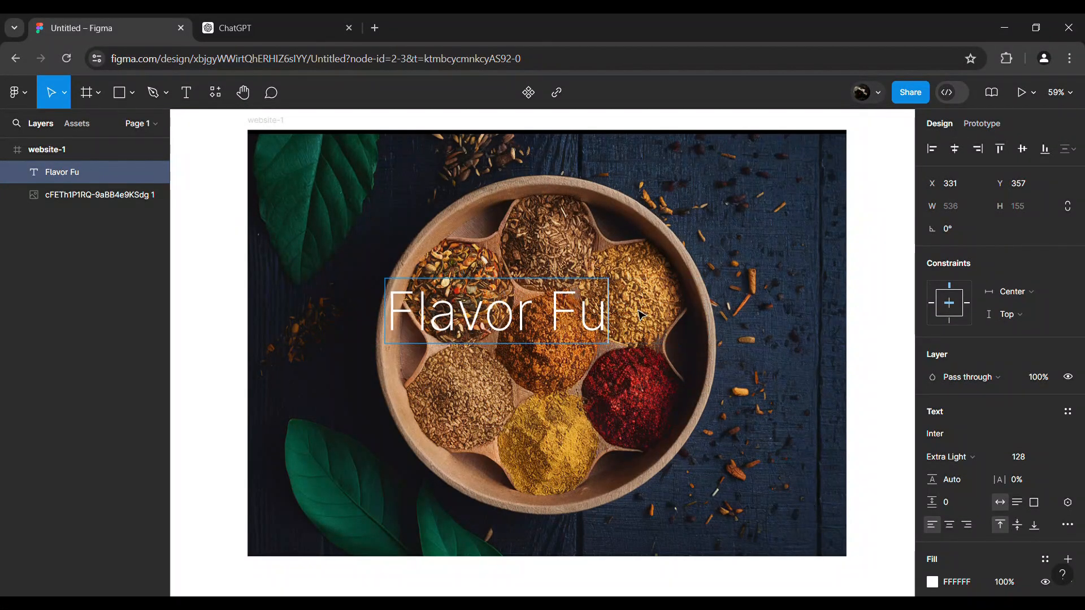
text(USION)
key(ctrl+Left)
key(Left)
key(BackSpace)
key(BackSpace)
key(BackSpace)
key(BackSpace)
key(BackSpace)
key(BackSpace)
text(FLAVOR)
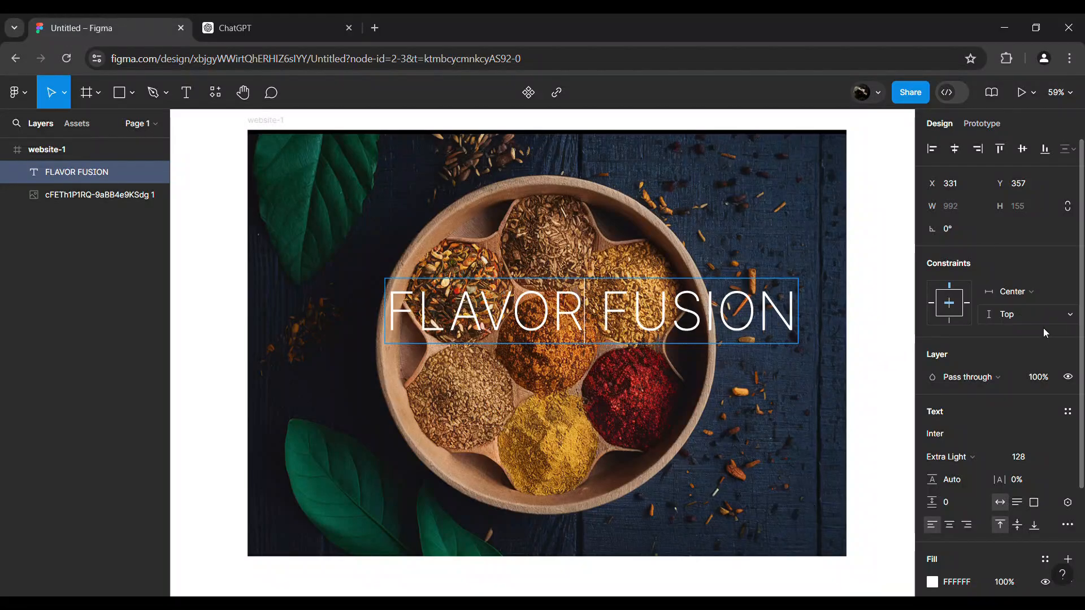
Widen the letter spacing of the whole FLAVOR FUSION title, trying 10% and settling on 15%.
key(ctrl+a)
scroll(1020, 339, down, 3)
text(10)
key(Return)
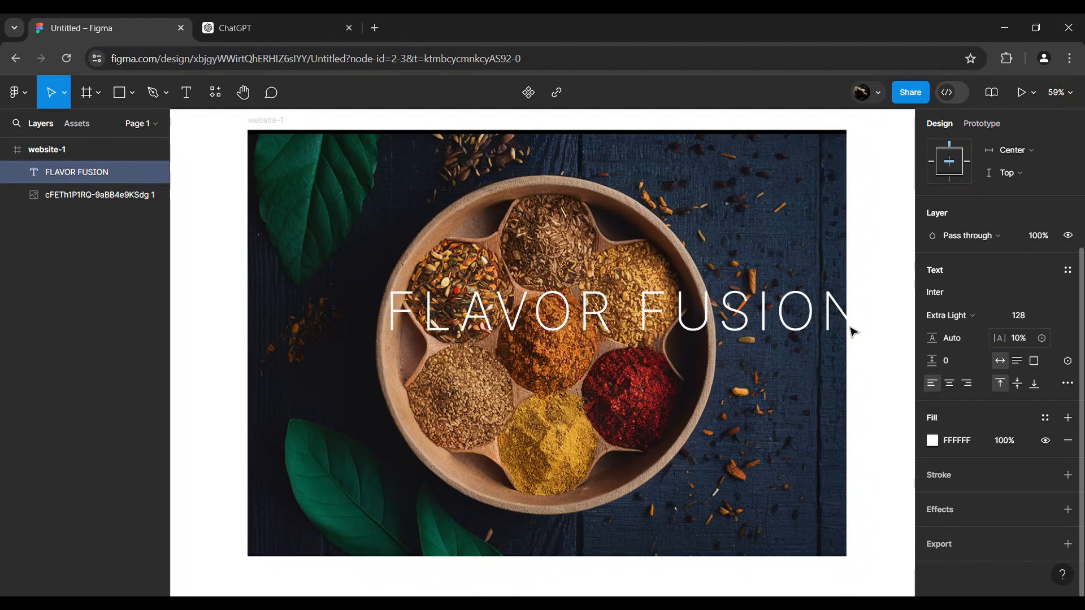
click(1018, 340)
text(15)
key(Return)
key(Escape)
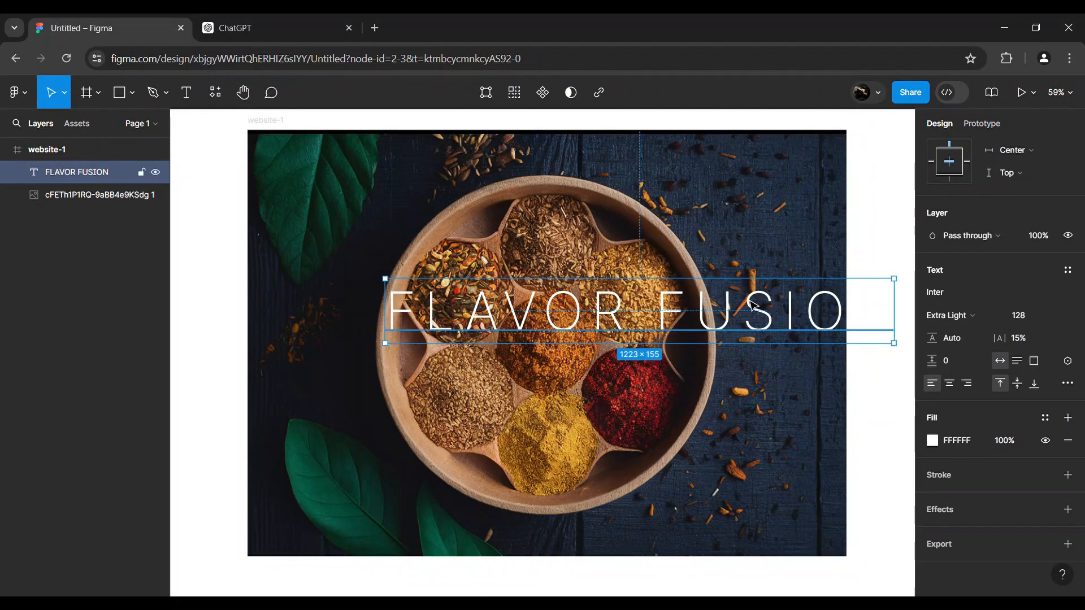
Shift the widened FLAVOR FUSION title back inside the frame, slightly higher, and align it to the horizontal centre.
drag(769, 301, 705, 298)
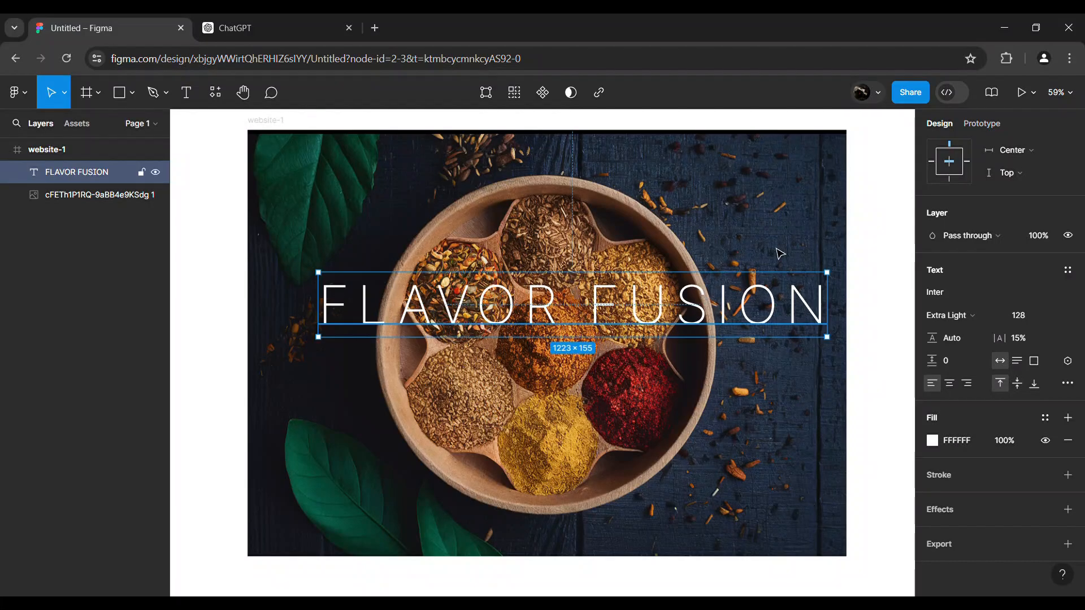
scroll(956, 166, up, 3)
click(958, 150)
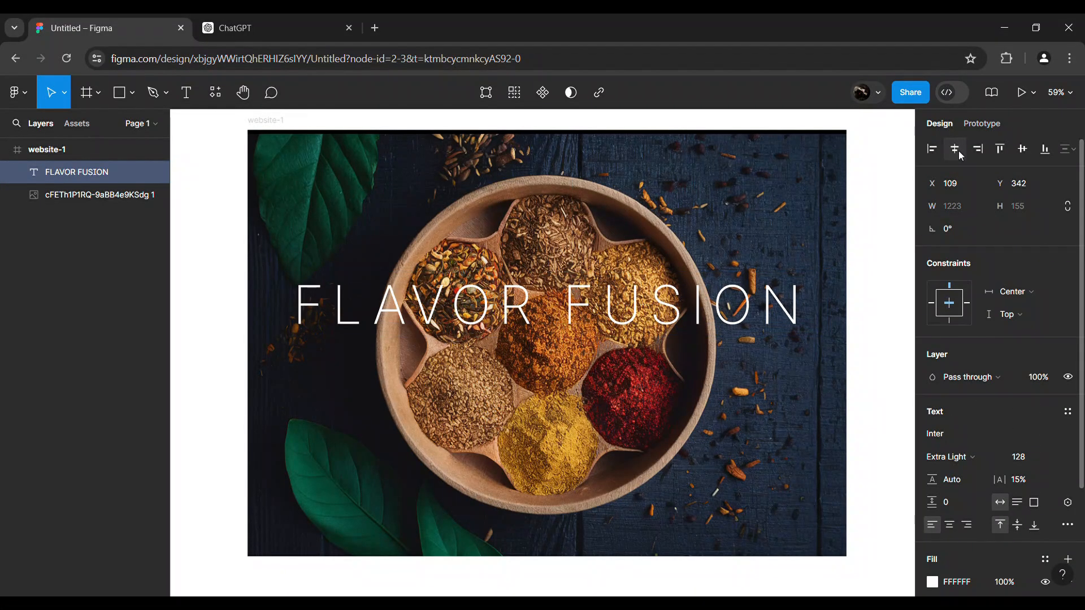
Enlarge the spice image to 1515×1024 so it reaches the frame's top edge.
click(805, 225)
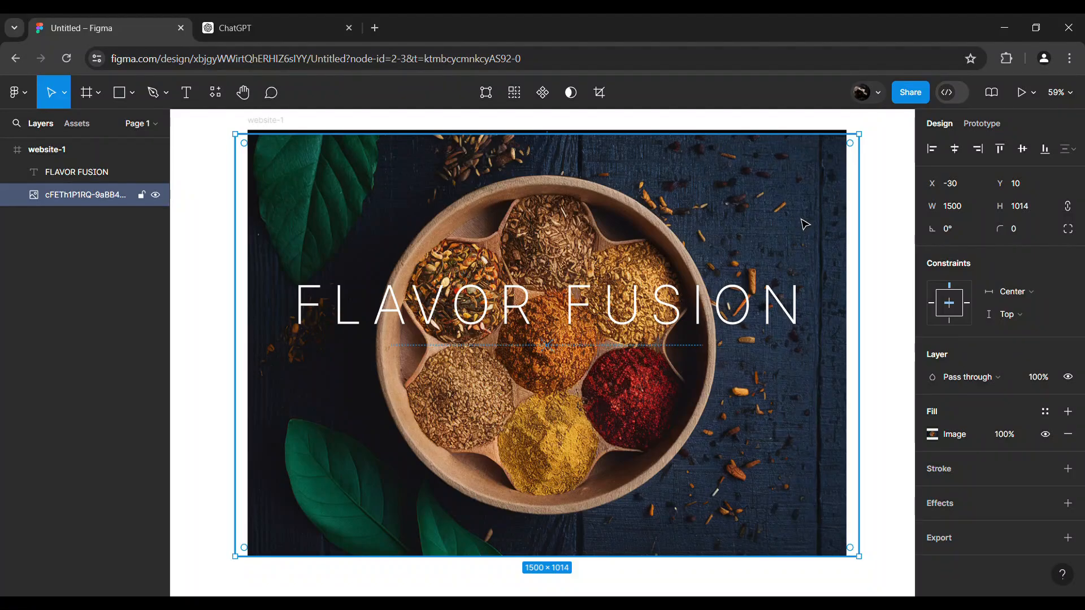
drag(874, 143, 877, 140)
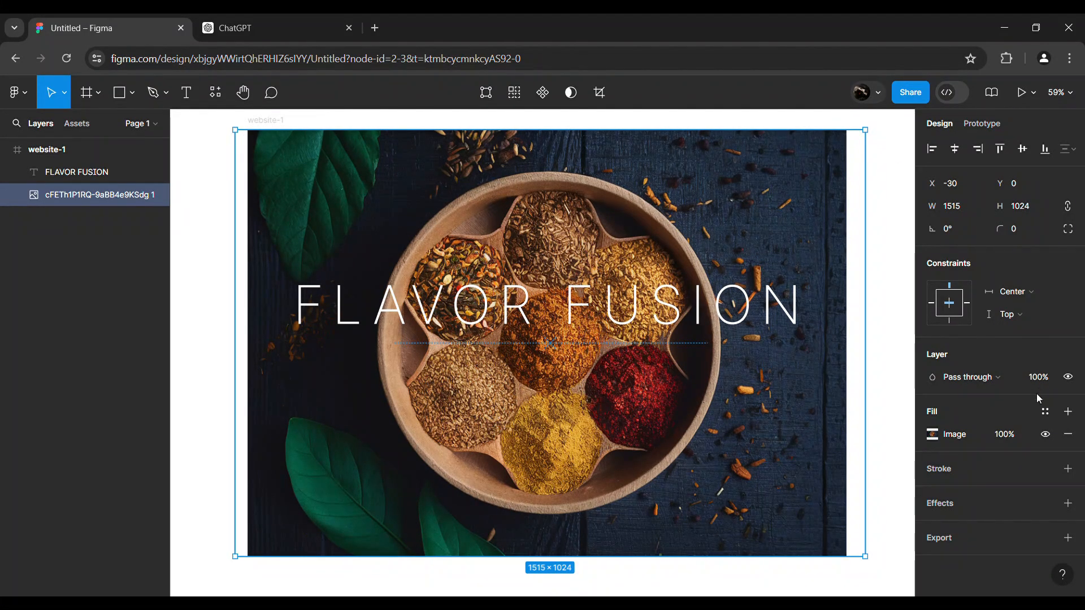
Darken the spice image by setting its image fill opacity to 50%.
click(1010, 435)
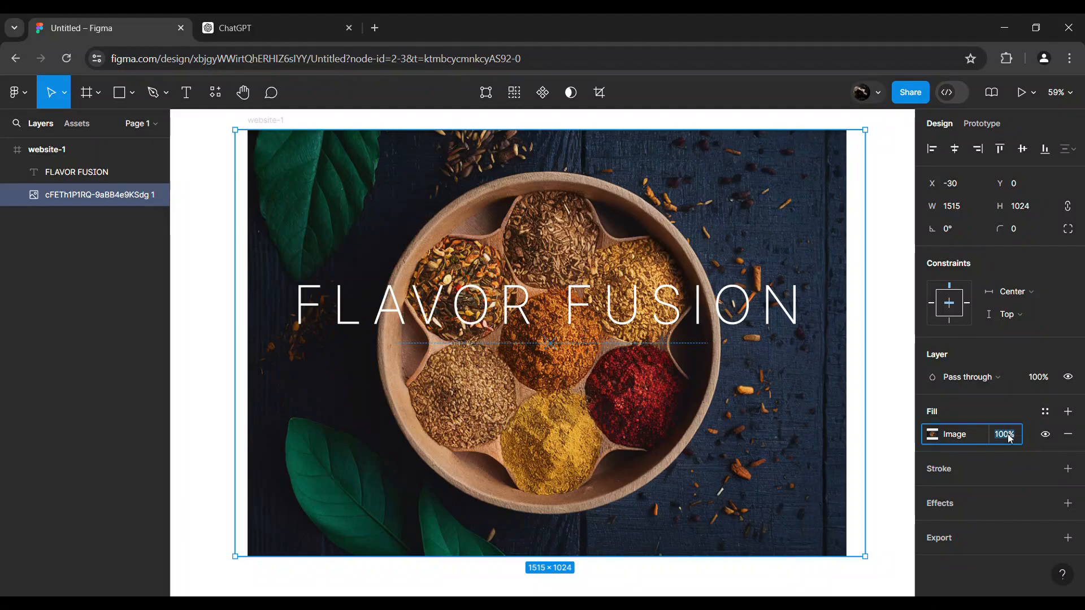
text(50)
key(Return)
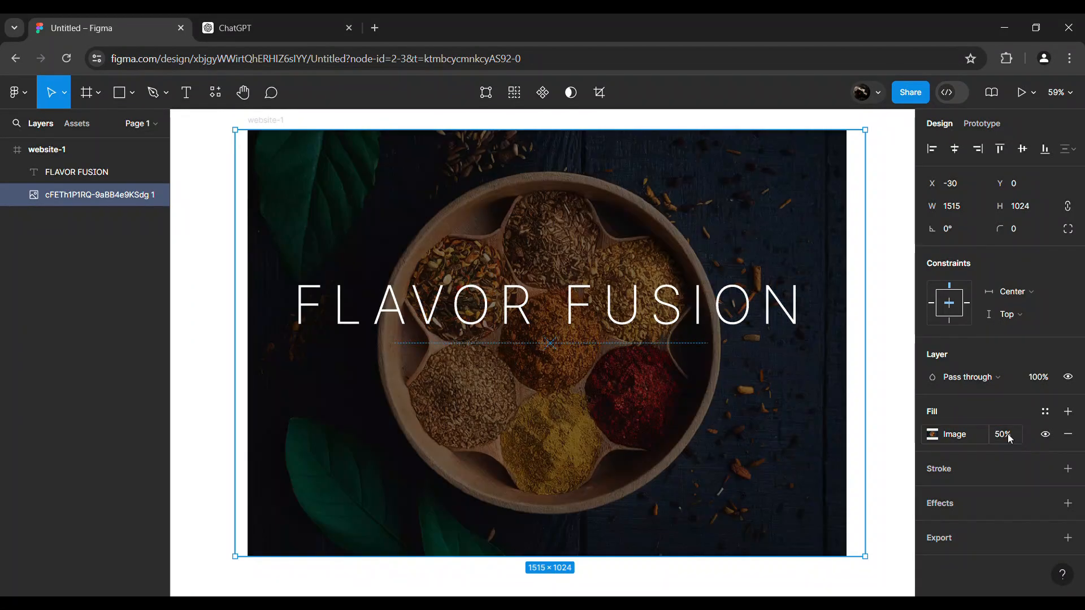
click(890, 374)
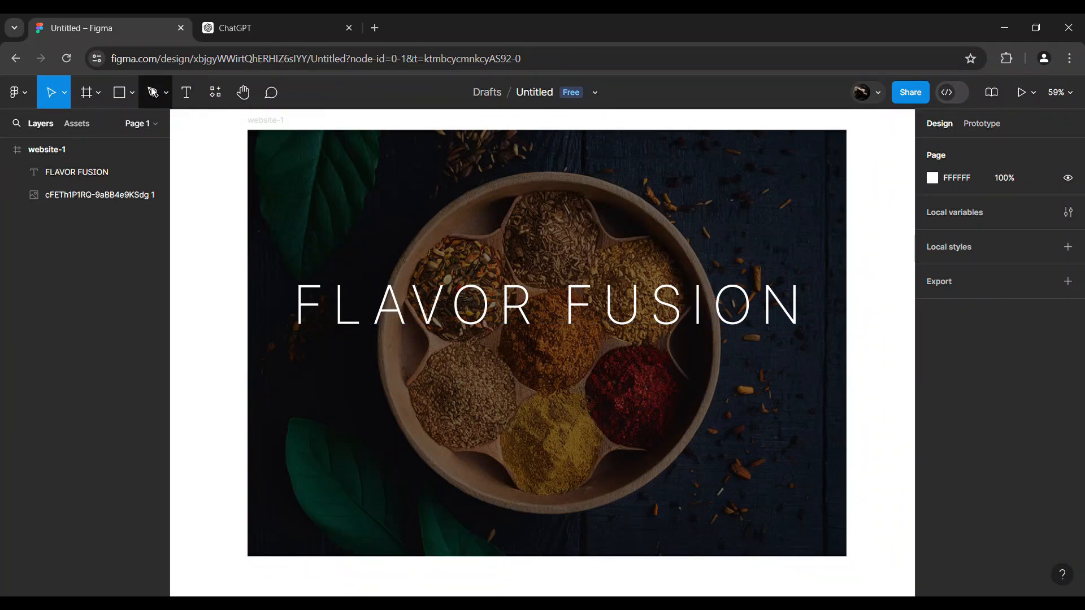
Add the tagline "WHERE TASTES UNITE" below the title and try the Thin font weight on it.
text(WHERE TASTES UNITE)
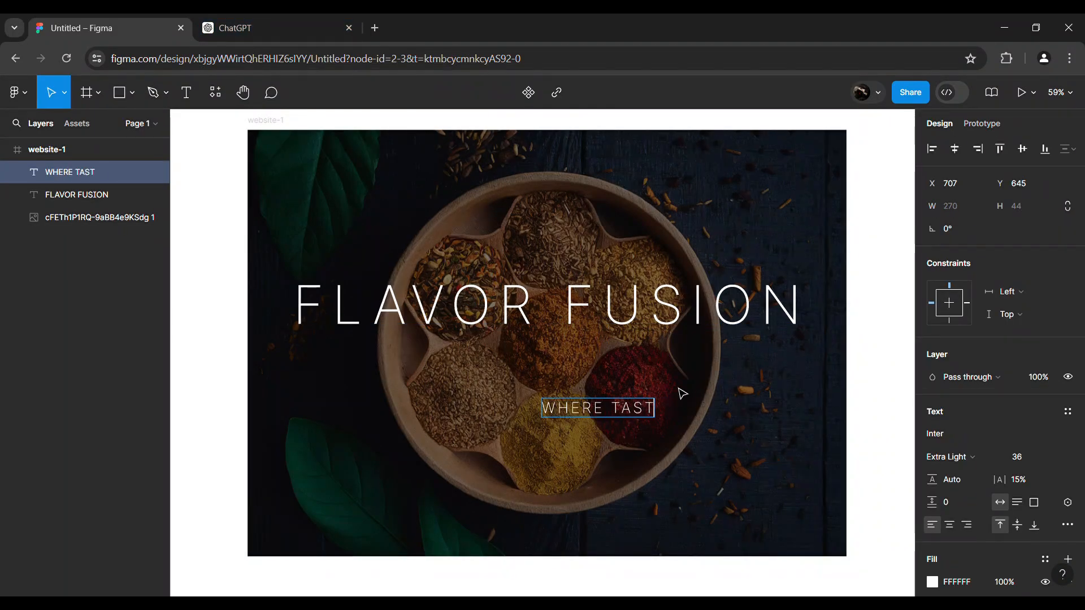
click(974, 458)
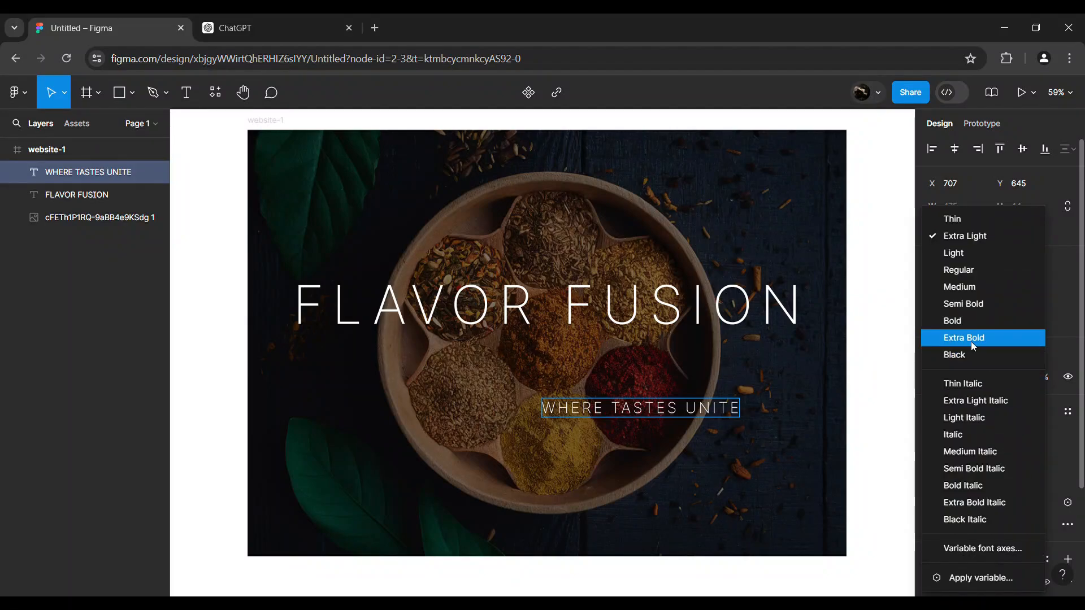
triple_click(654, 410)
click(949, 457)
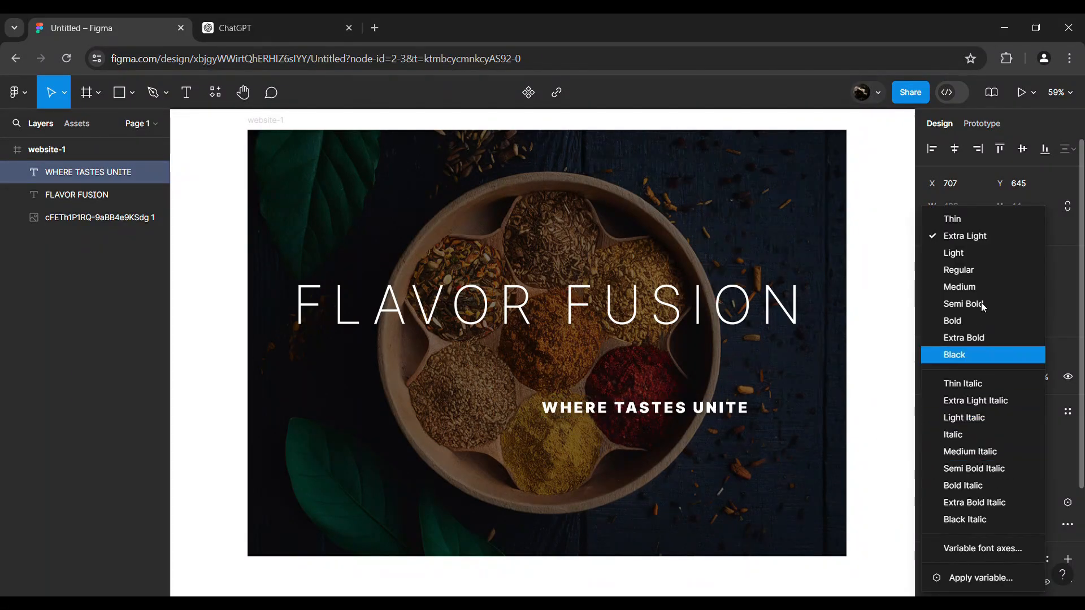
click(979, 220)
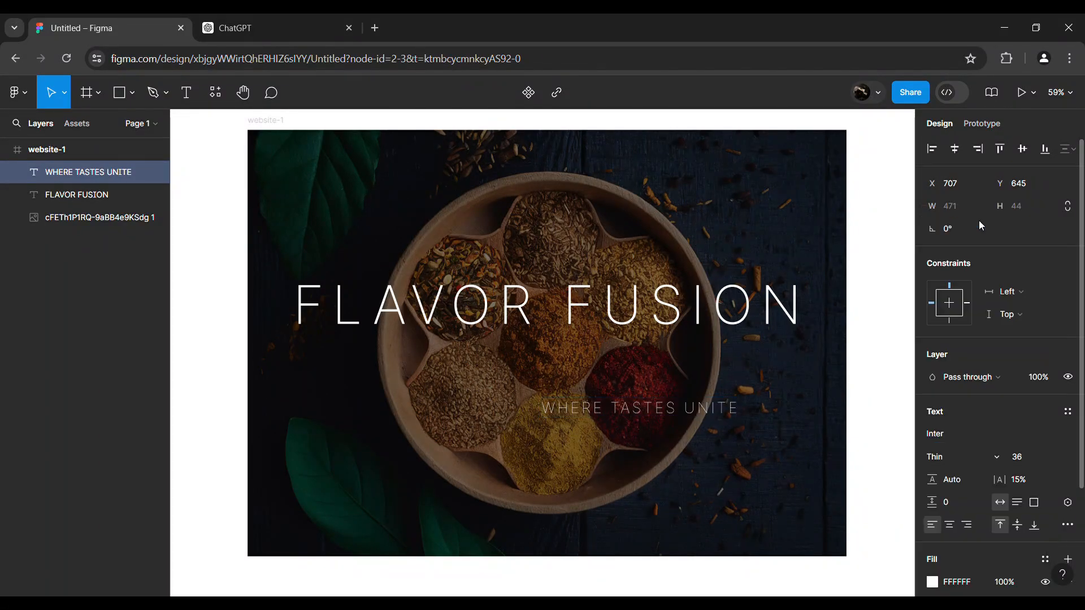
Move the tagline up beneath the title, in Extra Light weight, and align it to the frame's horizontal centre.
key(Escape)
drag(717, 416, 601, 380)
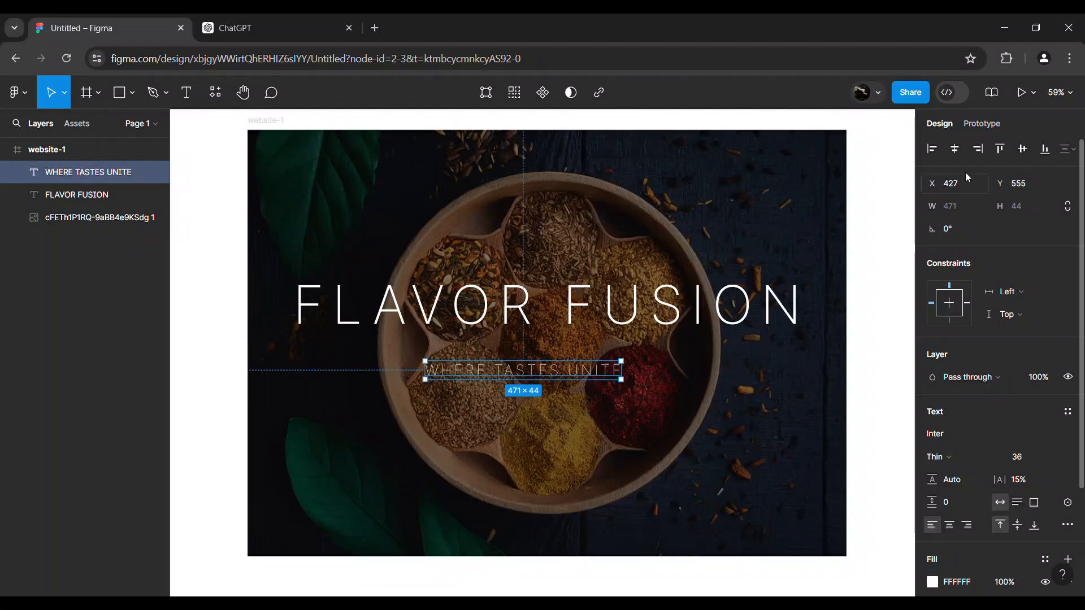
click(954, 149)
click(242, 267)
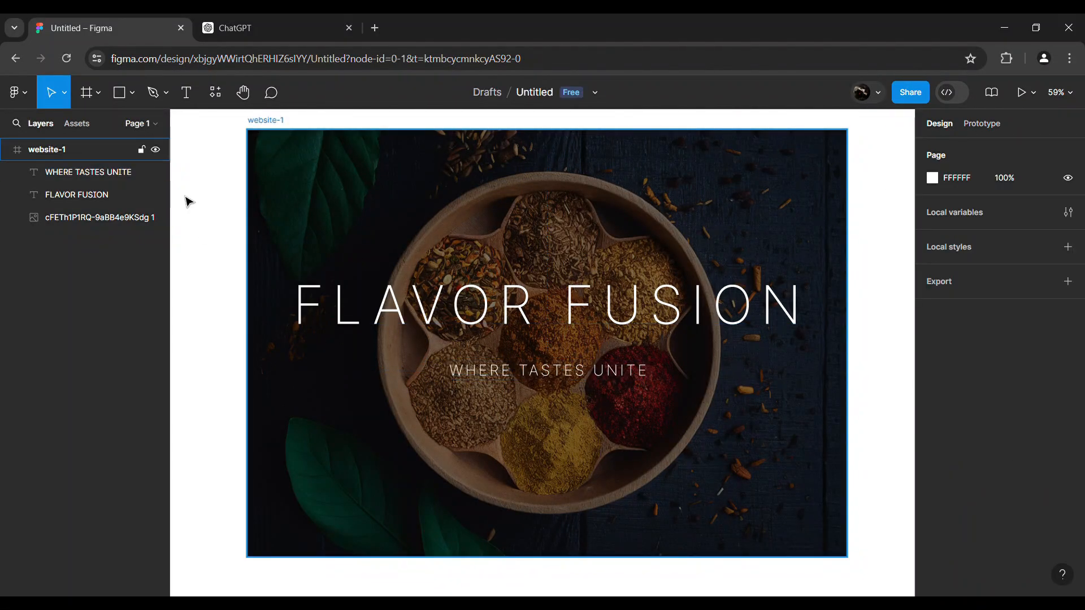
Draw a thin, nearly horizontal line about 1238 px long between the FLAVOR FUSION title and the tagline.
click(133, 93)
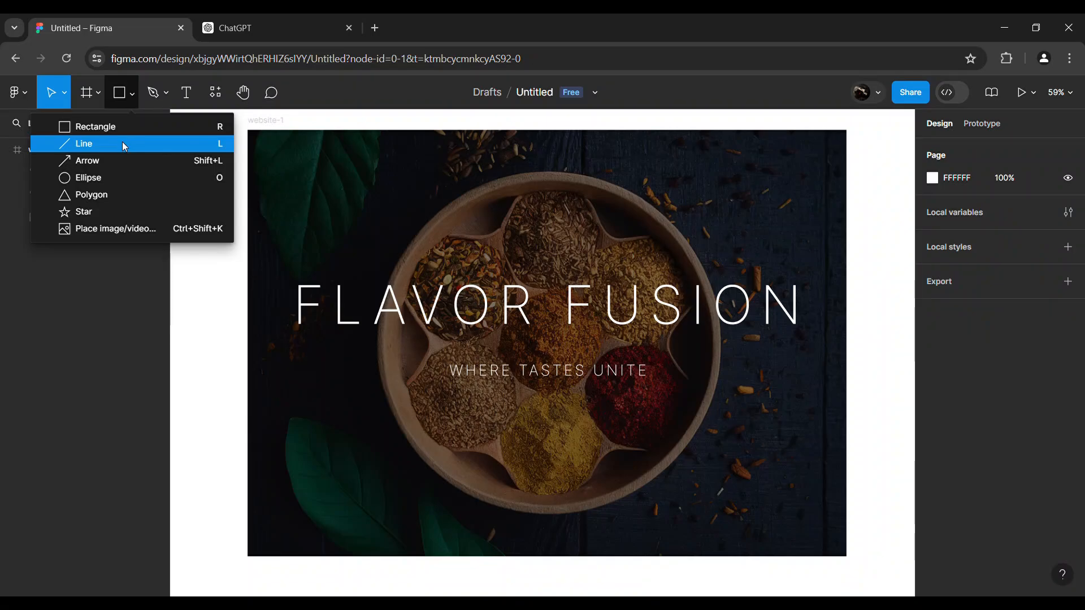
click(123, 142)
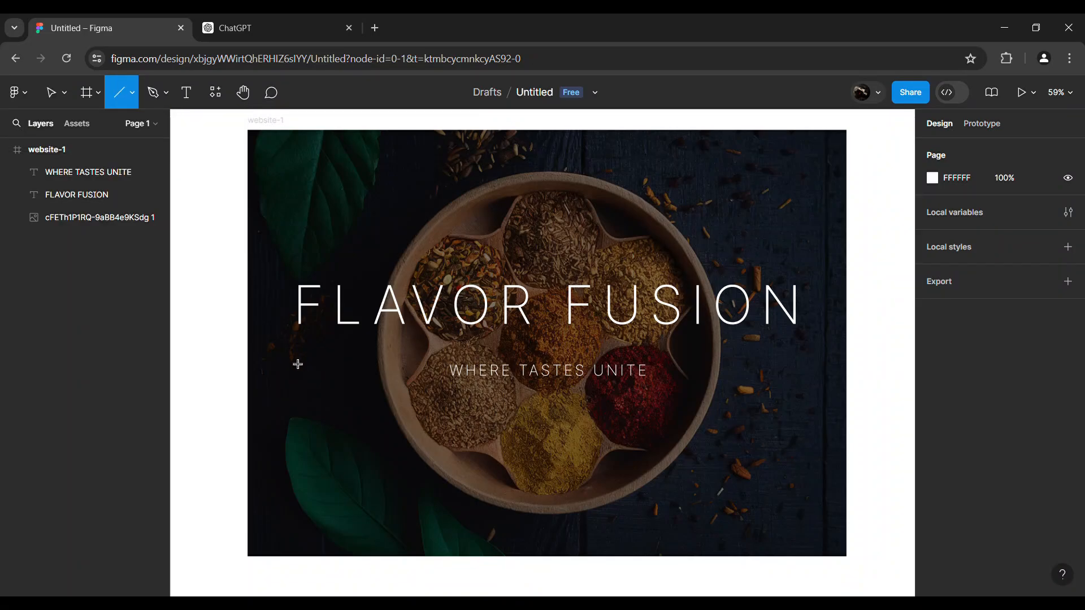
mouse_move(286, 353)
mouse_down()
mouse_move(439, 368)
mouse_move(814, 361)
mouse_up()
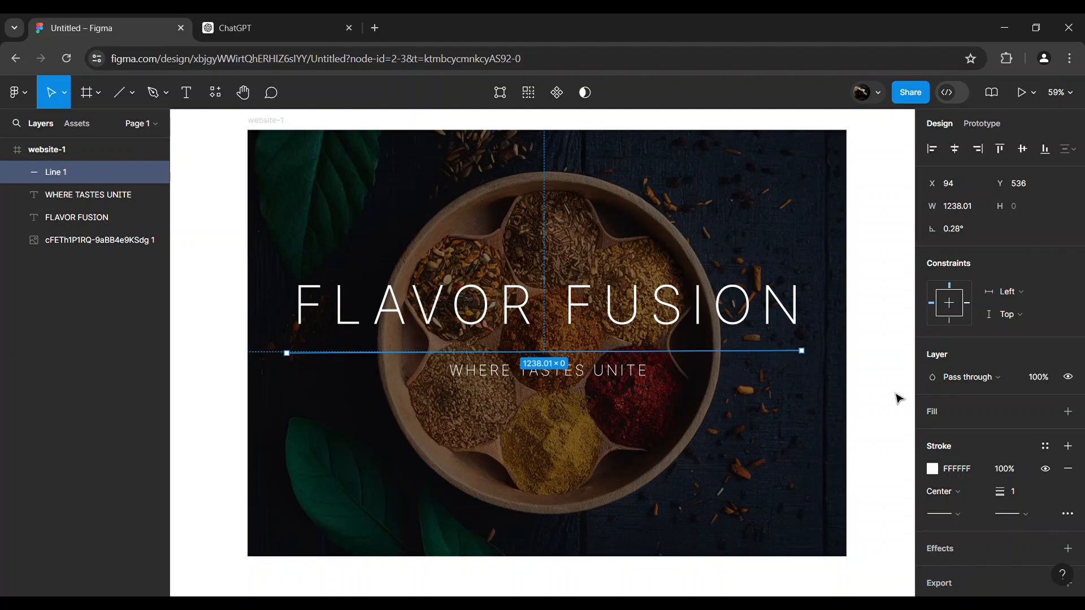
Nudge the divider line up towards the title to Y 511.
key(Up)
key(Up)
key(Up)
key(Up)
key(Up)
key(Up)
key(Up)
key(Up)
key(Up)
key(Up)
key(Up)
key(Up)
key(Up)
key(Up)
key(Up)
key(Up)
key(Up)
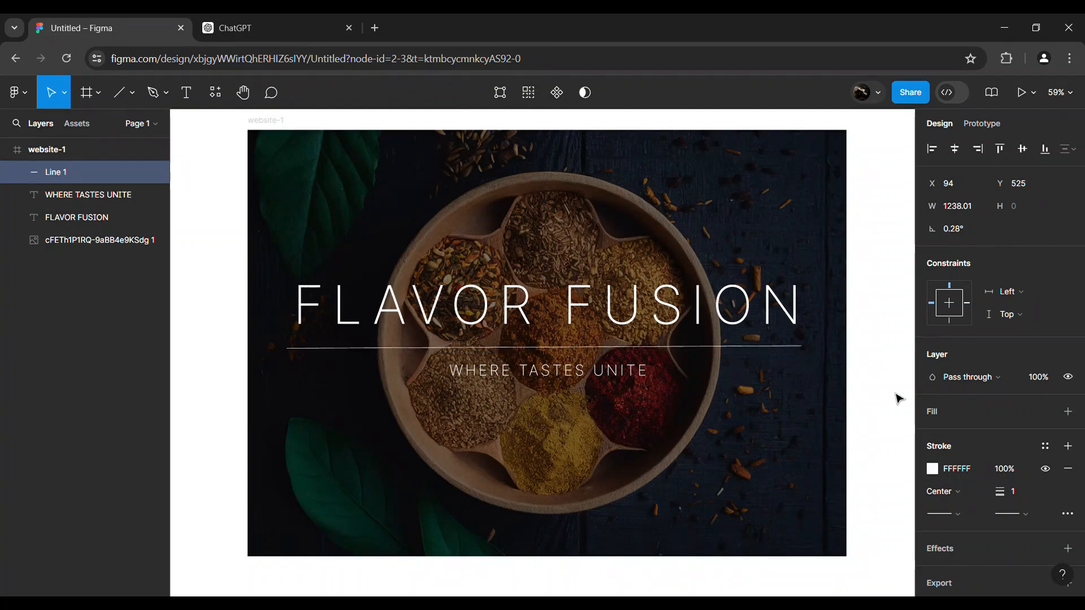
key(Up)
key(Up)
key(Up)
key(Up)
key(Up)
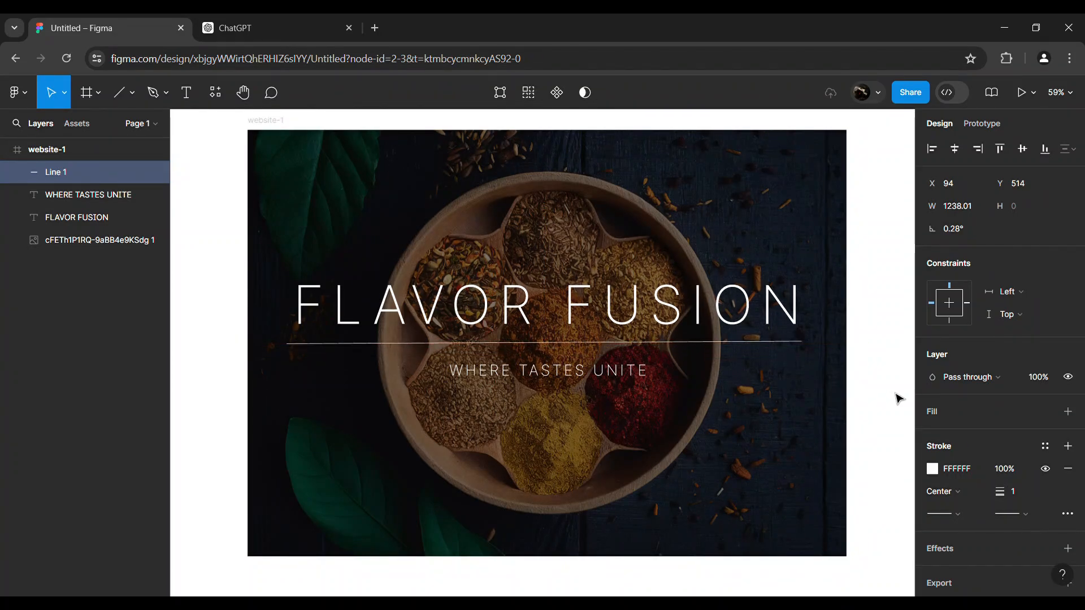
key(Up)
key(Up)
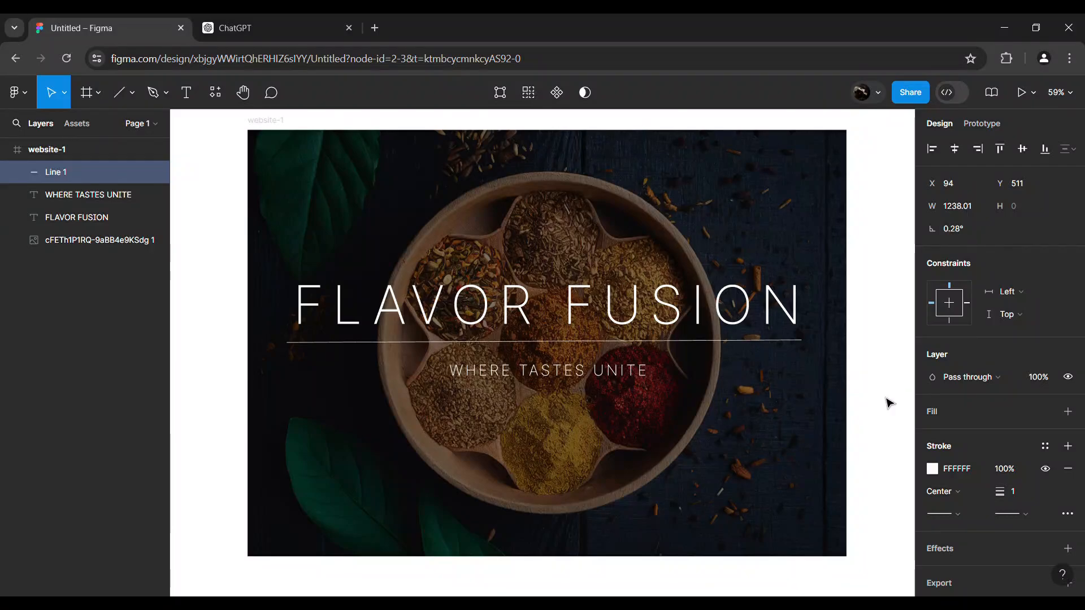
Nudge the WHERE TASTES UNITE tagline up so it sits closer to the divider line.
click(640, 386)
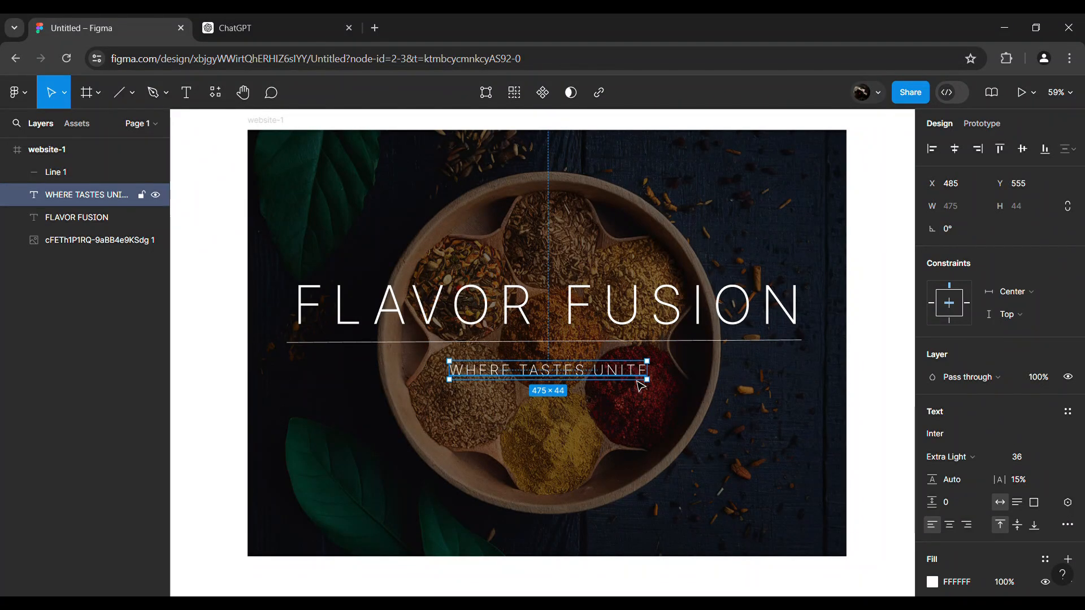
key(Up)
key(Up)
key(Up)
key(Up)
key(Up)
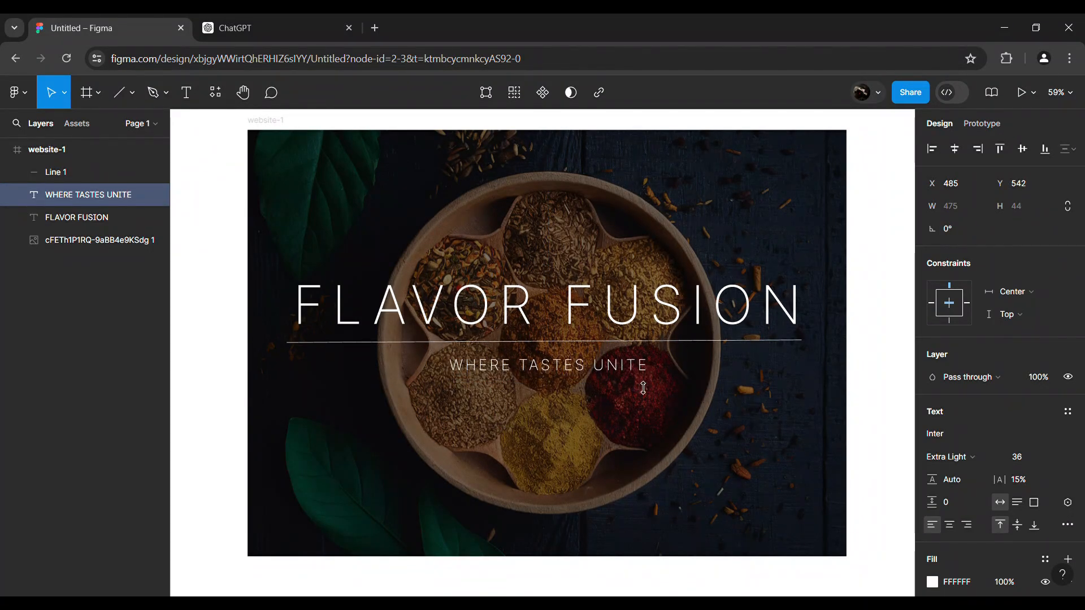
click(903, 349)
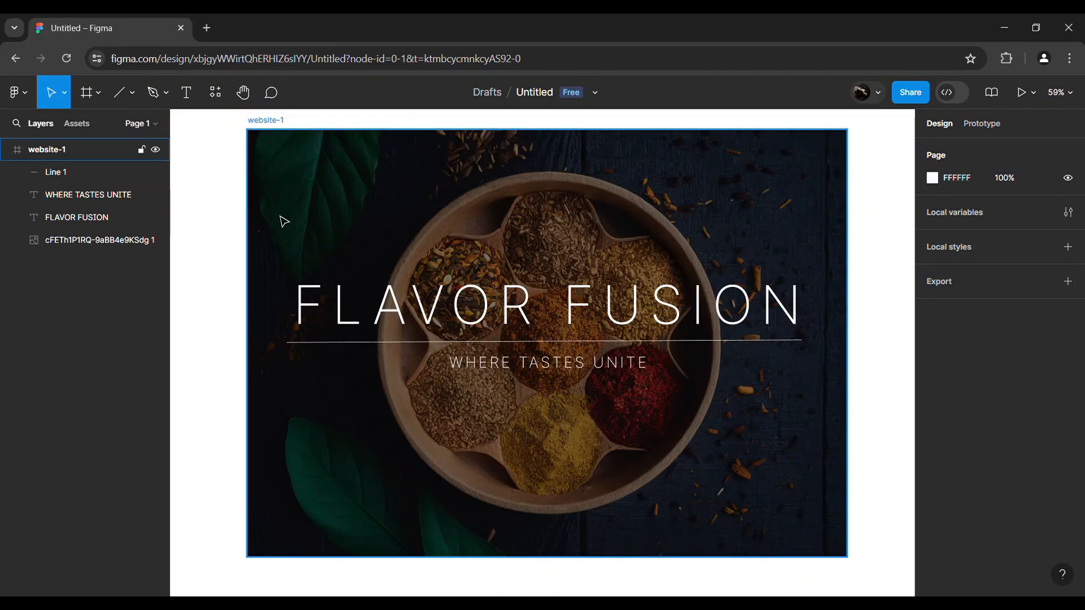
Draw a white button rectangle of about 233×66 below the tagline.
click(99, 96)
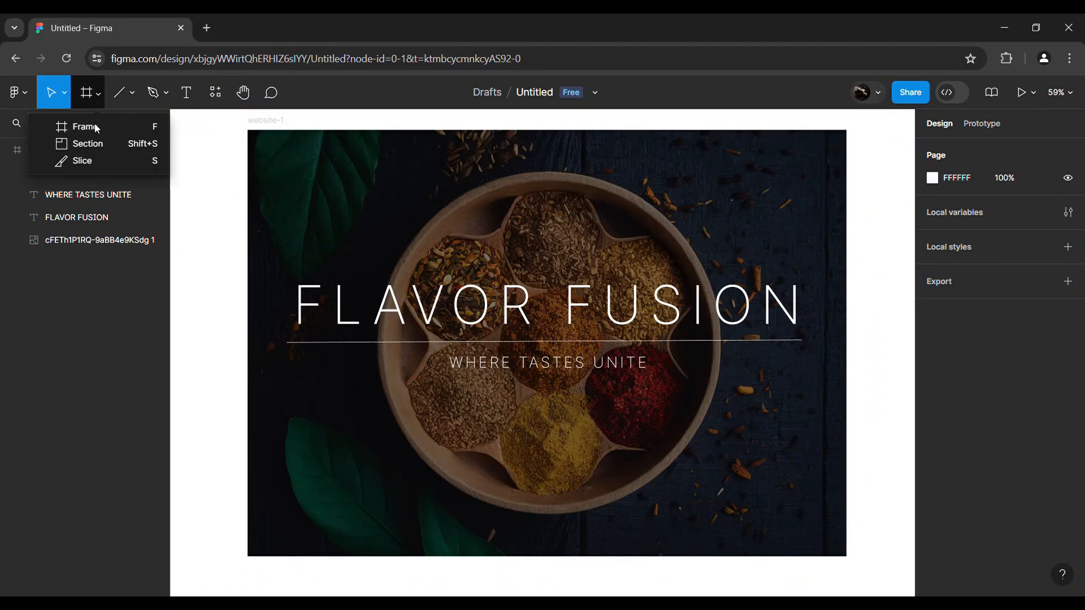
click(135, 90)
click(120, 123)
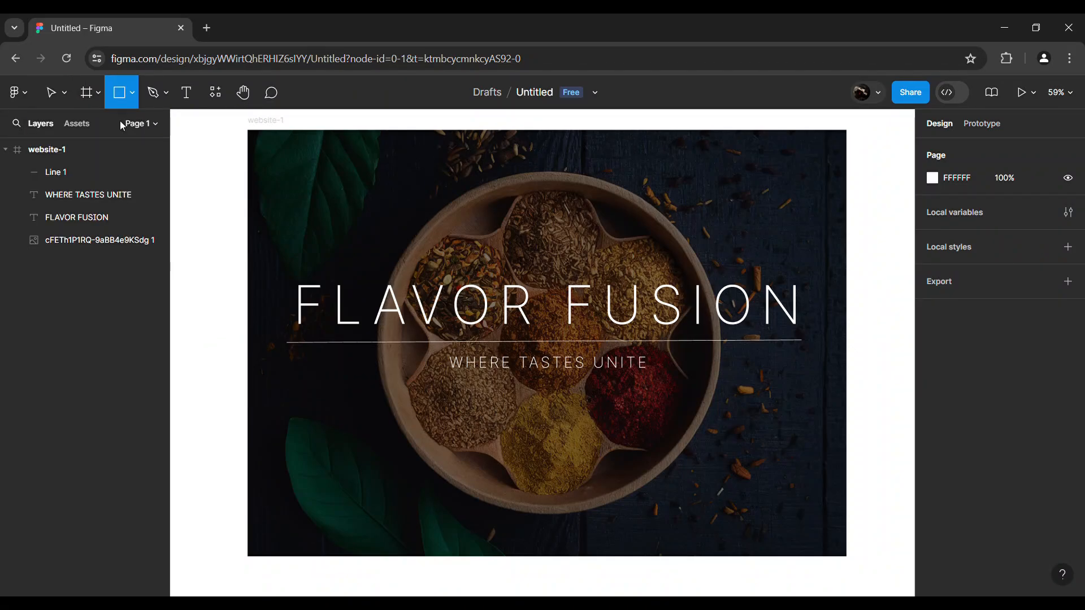
mouse_move(521, 390)
mouse_down()
mouse_move(582, 417)
mouse_move(620, 417)
mouse_up()
key(Escape)
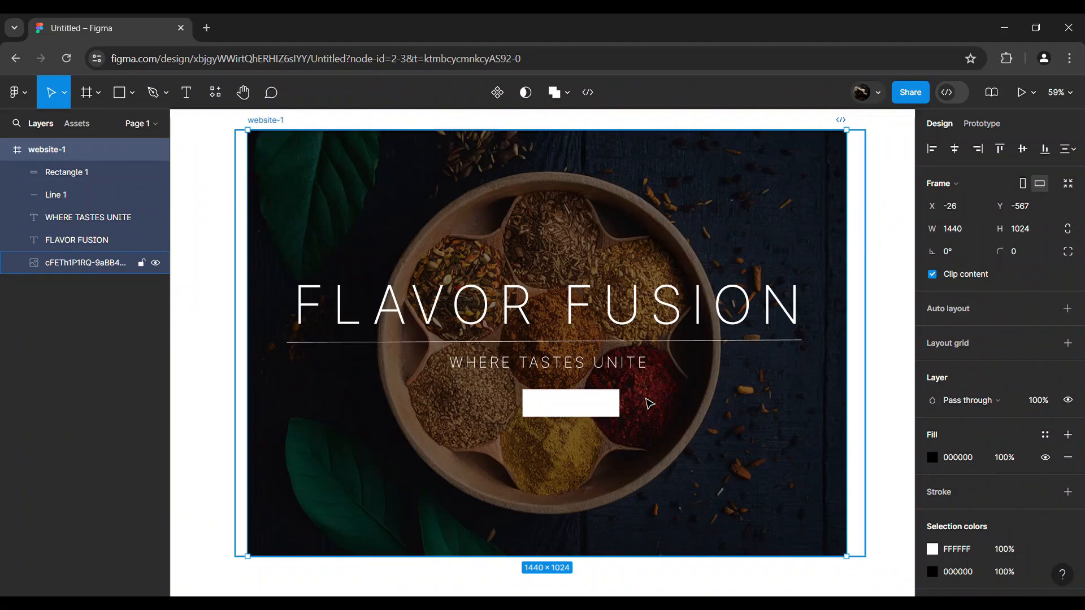
Round the button rectangle's corners, trying a radius of 10 and settling on 30.
click(608, 415)
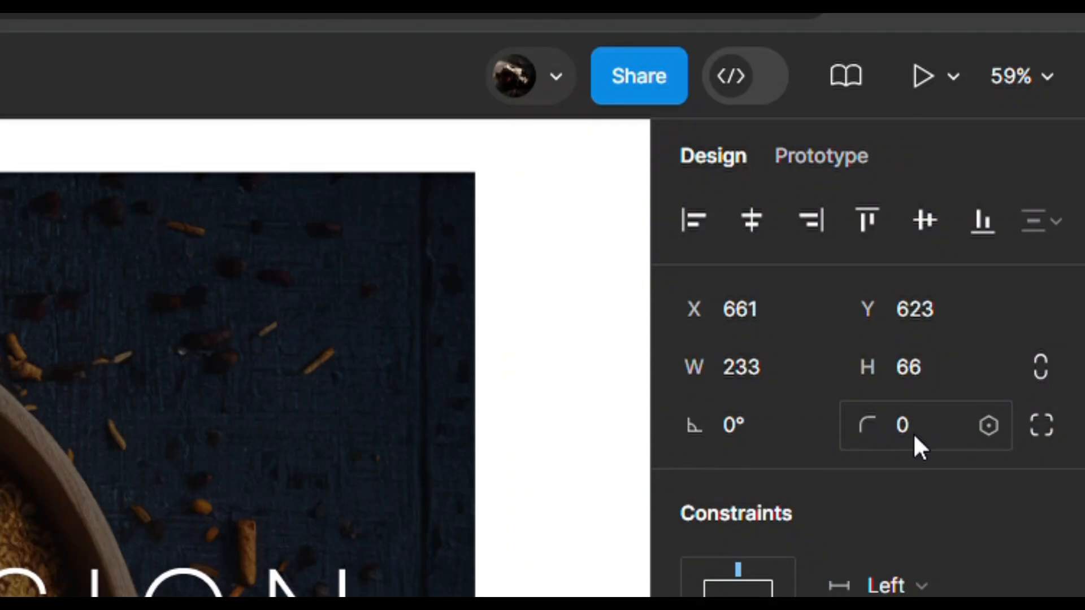
click(914, 436)
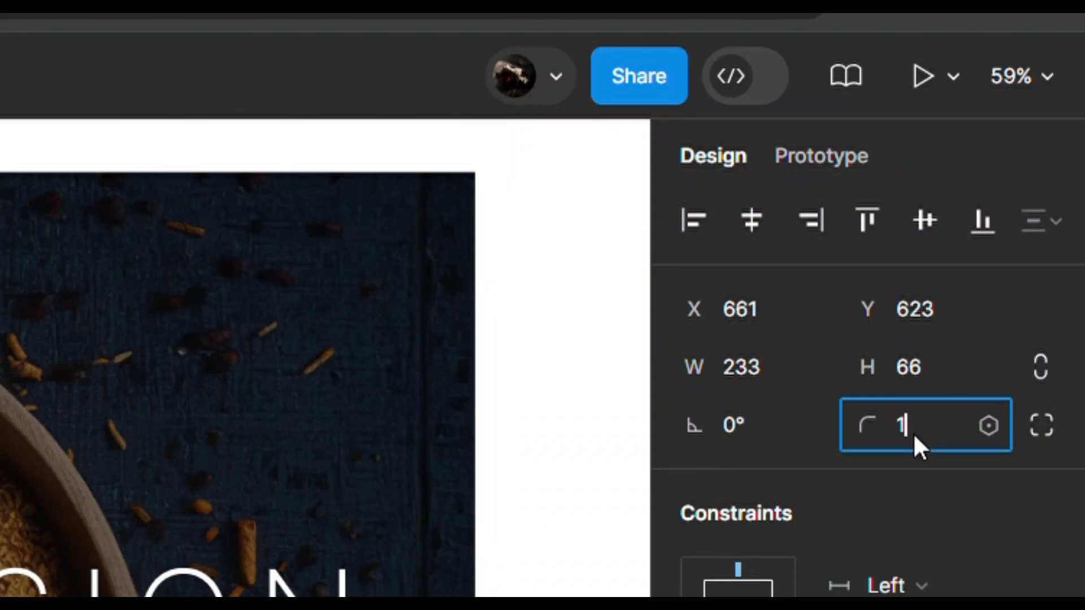
key(Return)
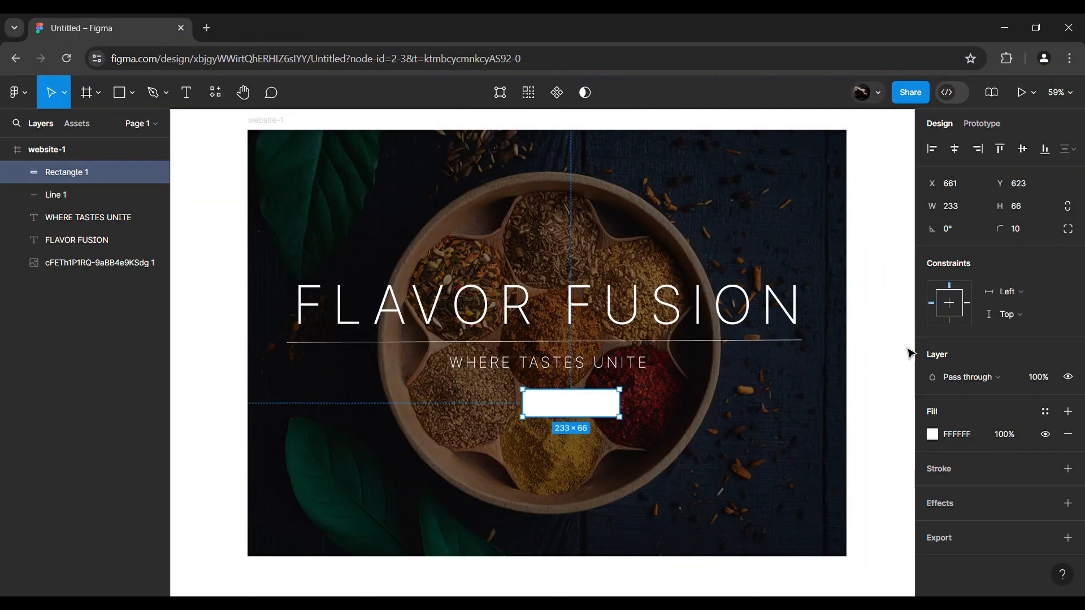
click(889, 366)
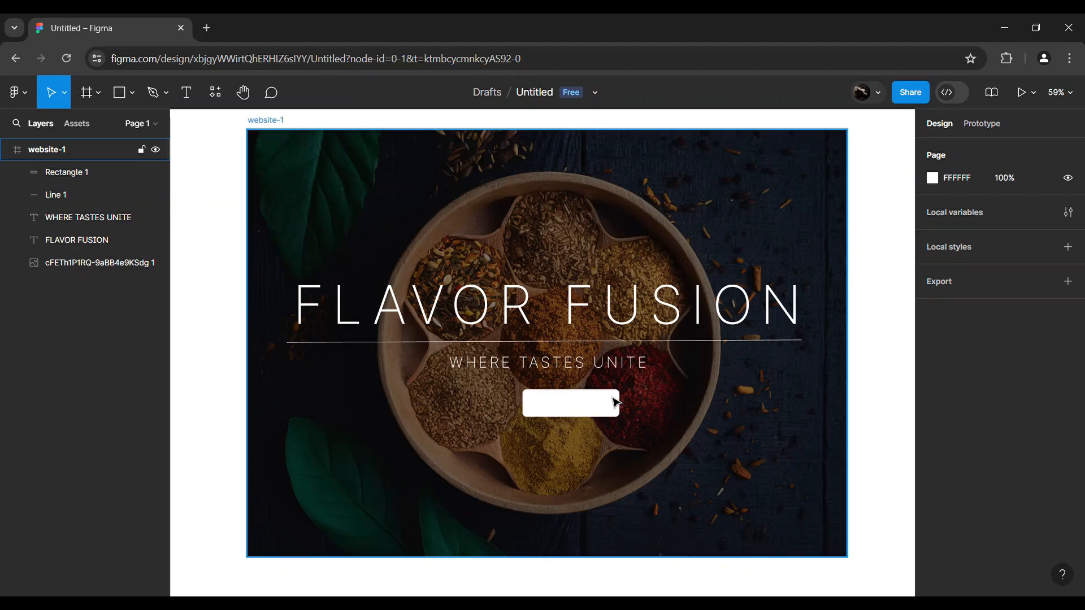
click(589, 406)
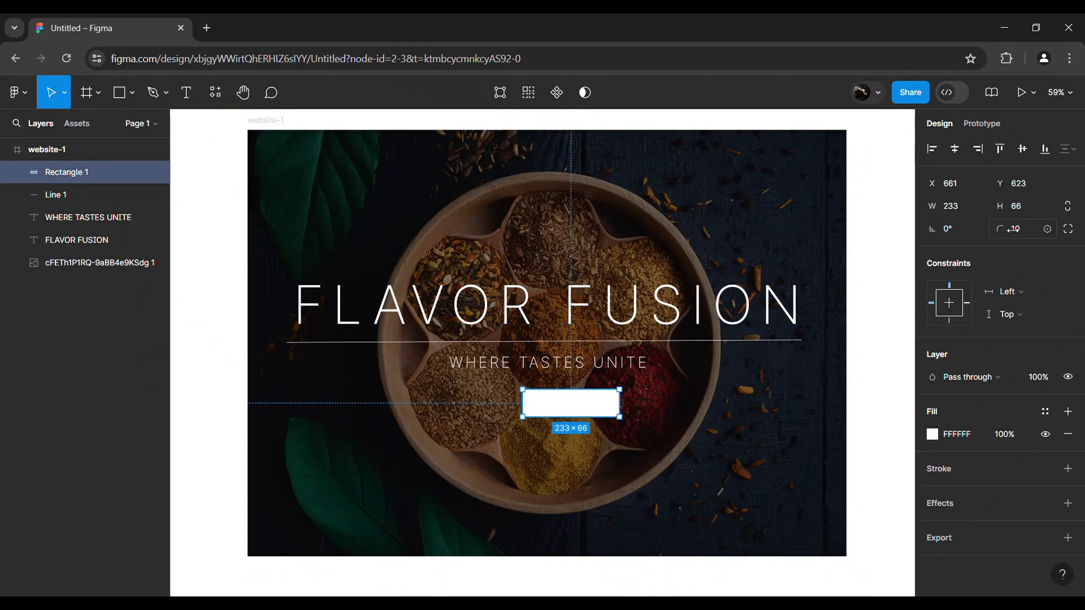
key(BackSpace)
key(BackSpace)
text(30)
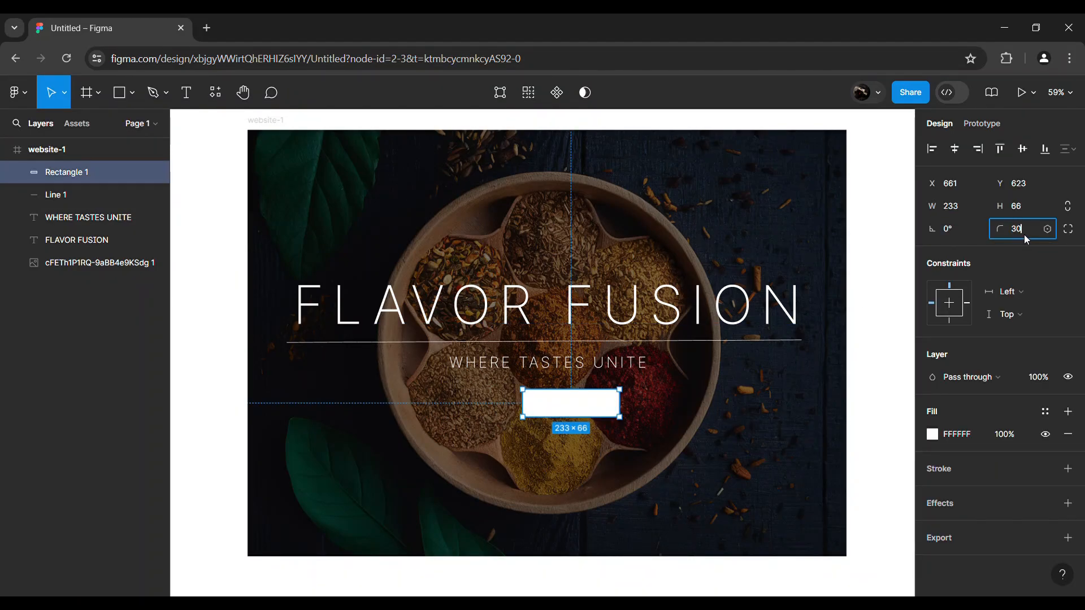
click(903, 345)
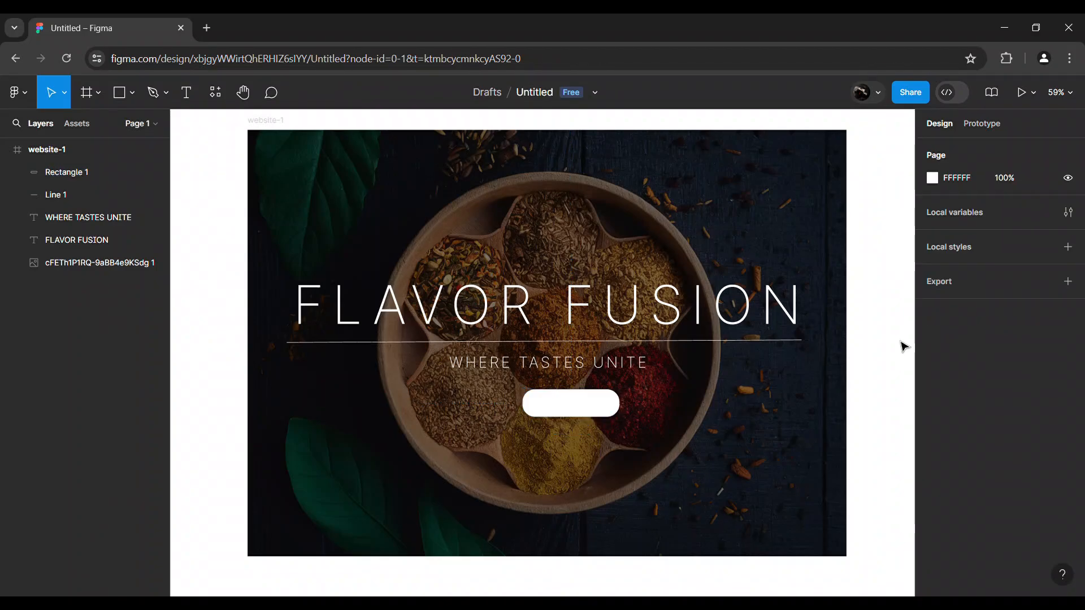
Align the rounded button rectangle to the frame's horizontal centre, below the tagline.
double_click(601, 410)
key(Escape)
key(Escape)
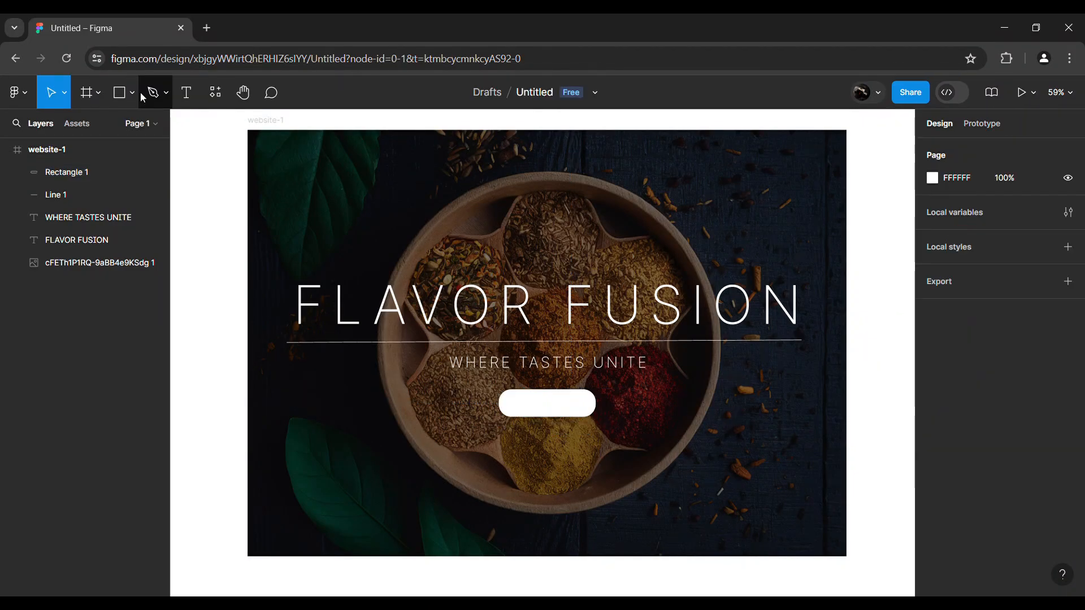
Add the label text "Order Now" over the white button, correcting the second word to start with a capital.
click(187, 93)
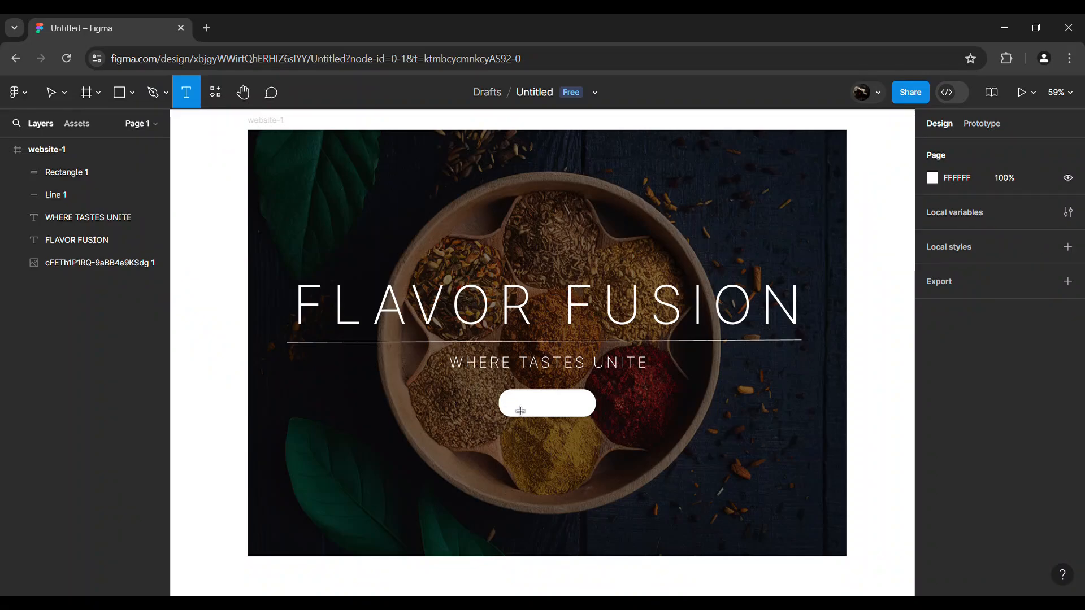
click(541, 415)
text(Order now)
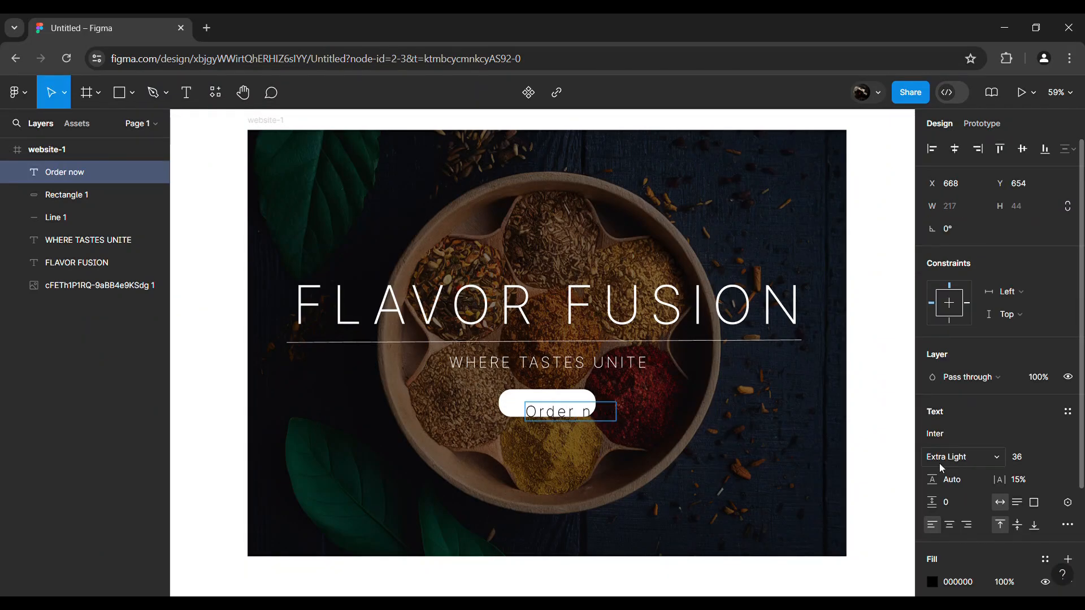
key(BackSpace)
key(BackSpace)
key(BackSpace)
text(Now)
key(Escape)
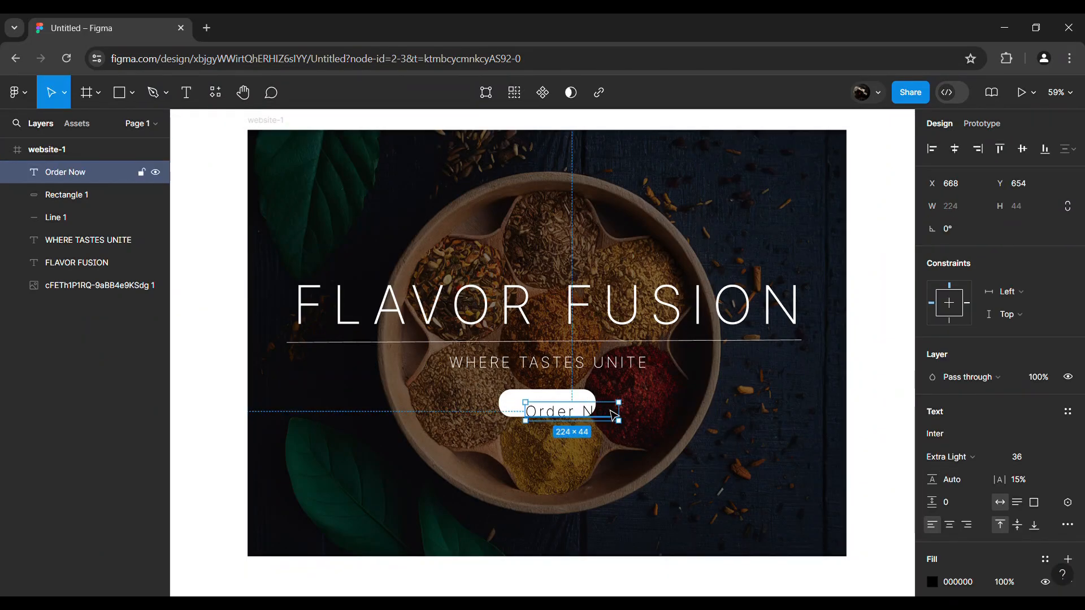
Move the Order Now label onto the button and set its font size to 32.
drag(605, 412, 584, 405)
click(1028, 456)
click(1054, 460)
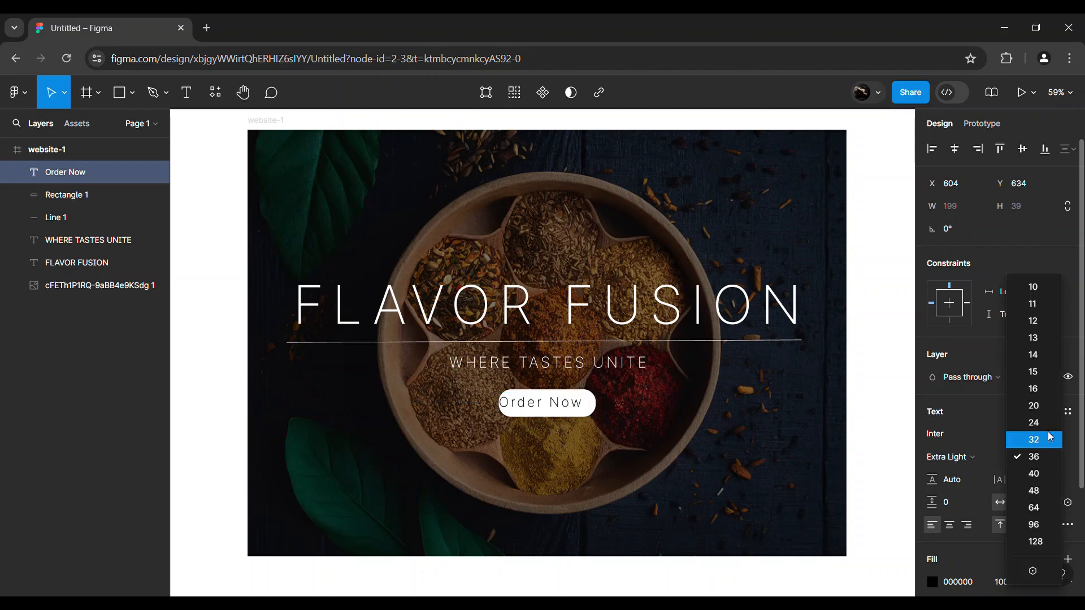
click(1051, 439)
Make the button label bold with a font size of 25 and put its text in capitals as ORDER NOW.
key(ctrl+a)
click(568, 406)
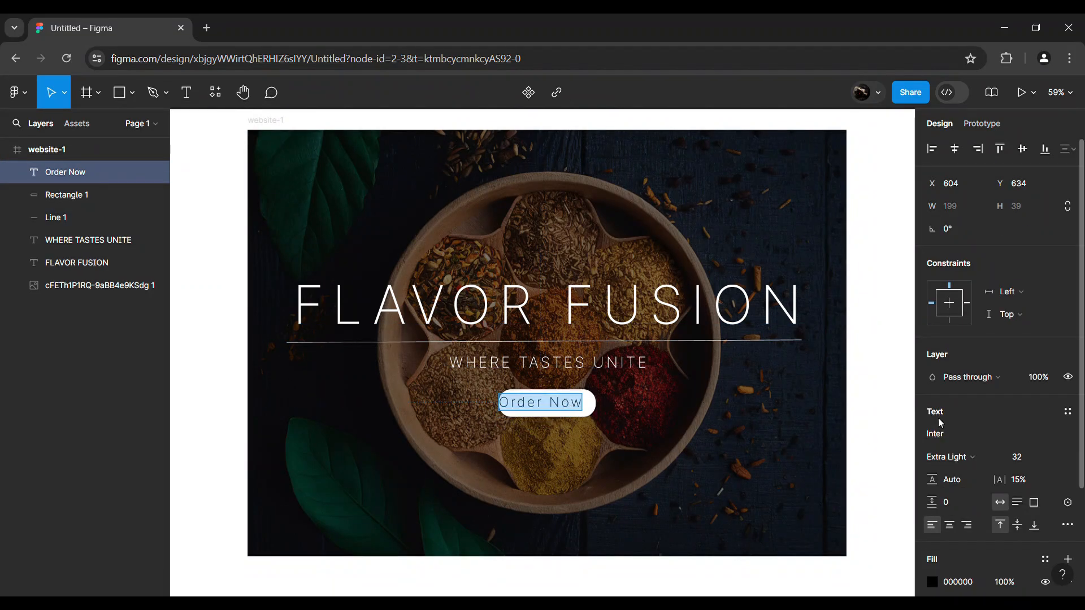
click(949, 457)
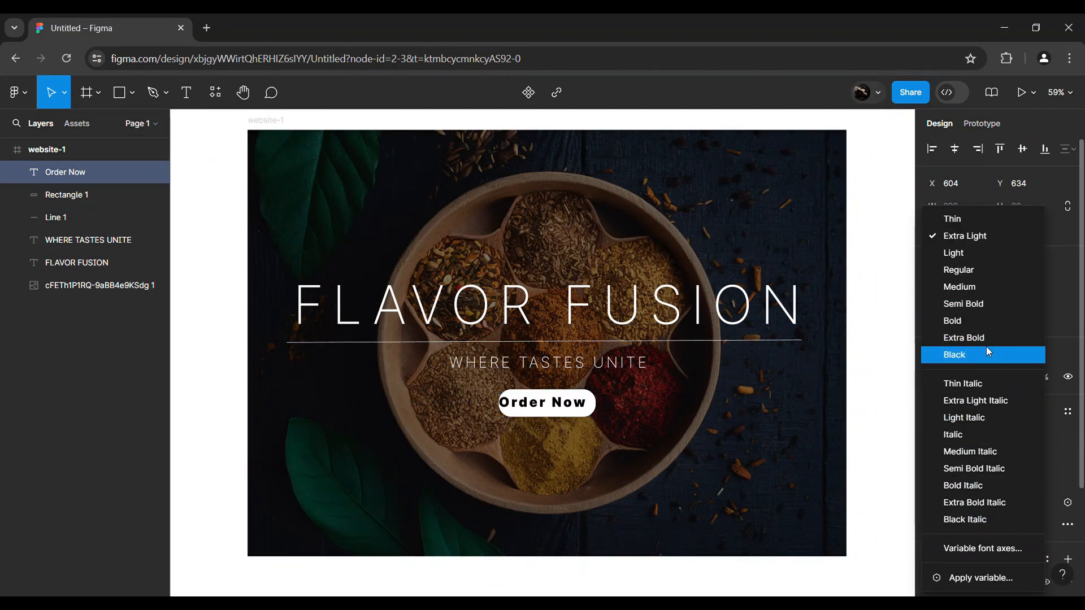
click(988, 320)
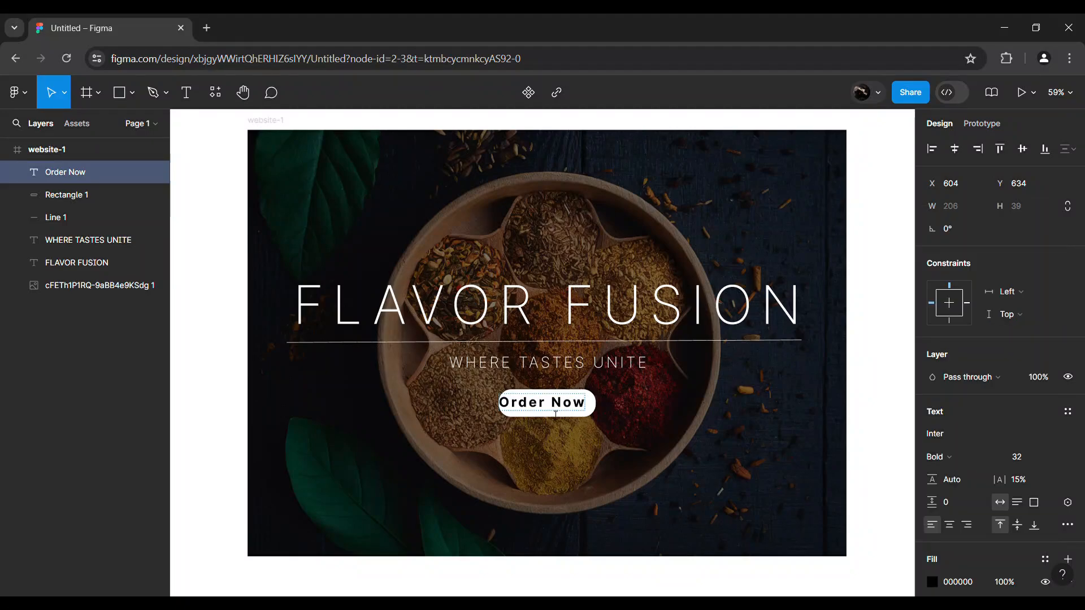
click(1021, 456)
text(25)
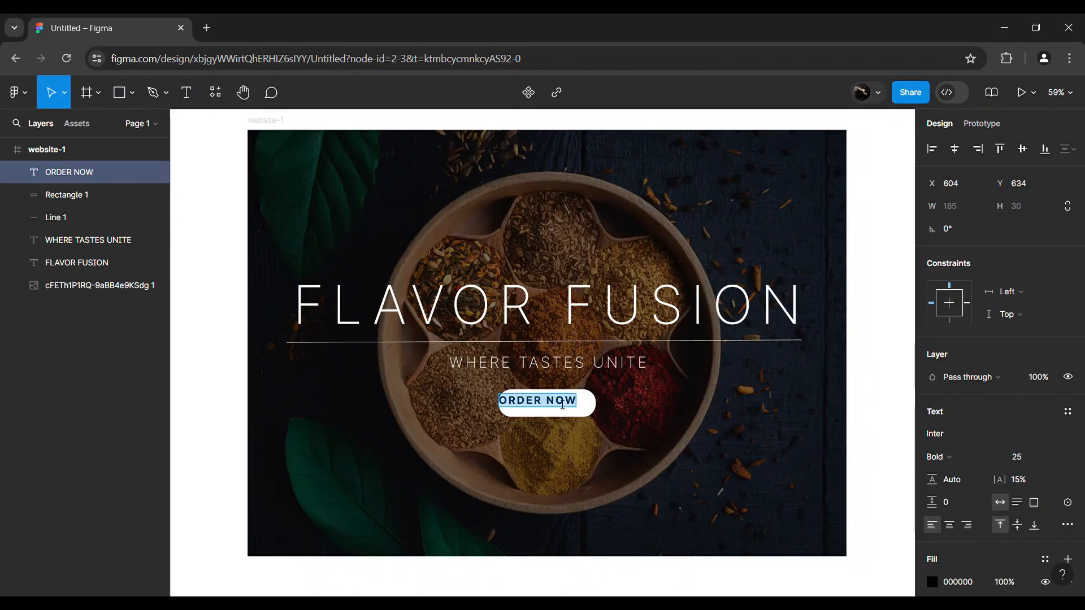
Nudge the ORDER NOW label to the middle of the white button, at X 625 and Y 641.
click(574, 403)
click(867, 402)
key(Right)
key(Right)
key(Right)
key(Right)
key(Right)
key(Right)
key(Right)
key(Right)
key(Right)
key(Right)
key(Right)
key(Right)
key(Right)
key(Right)
key(Right)
key(Right)
key(Right)
key(Right)
key(Right)
key(Right)
key(Down)
key(Down)
key(Down)
key(Down)
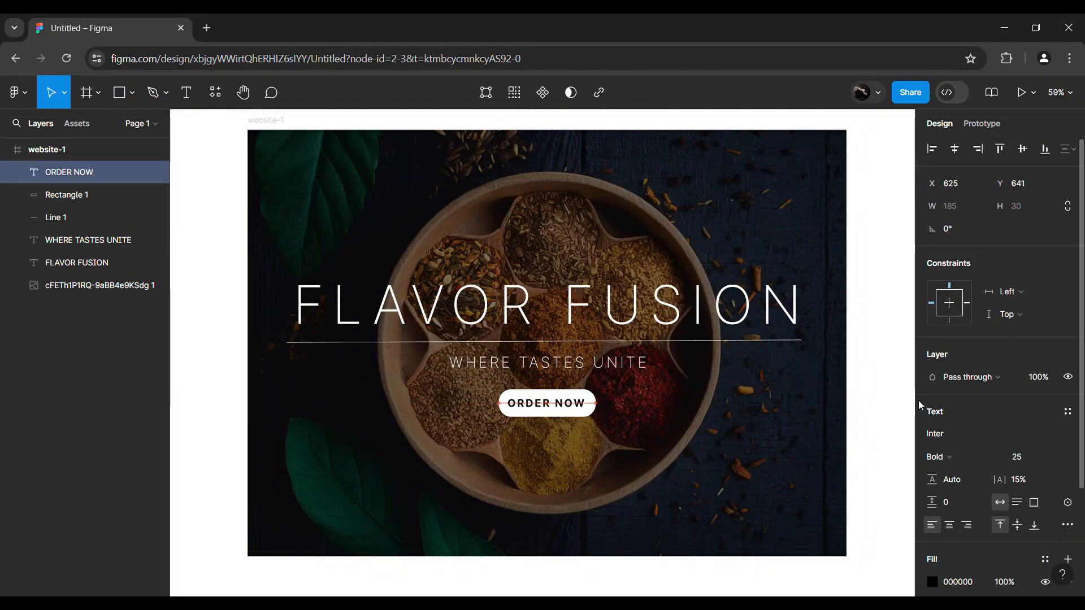
click(891, 404)
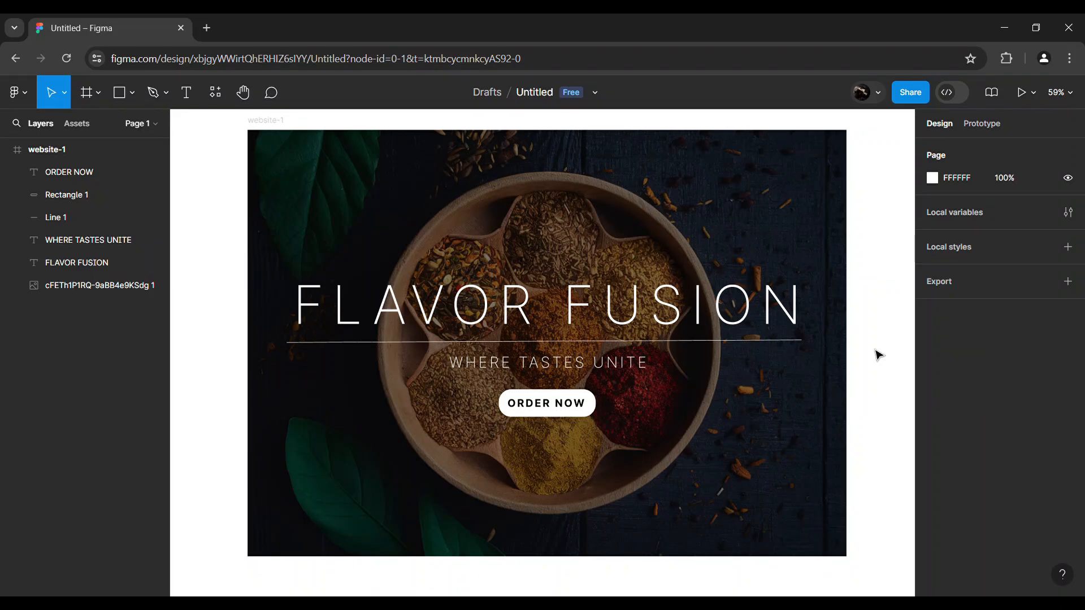
Add the white text "ABOUT US" near the frame's lower-left corner and move it to X 94, Y 957.
click(186, 94)
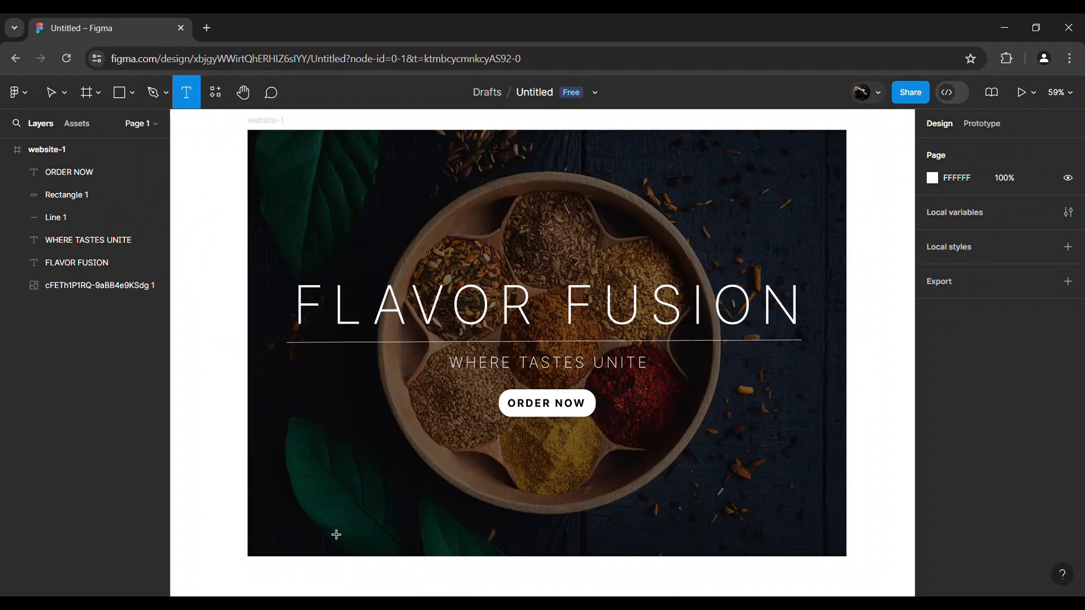
click(296, 541)
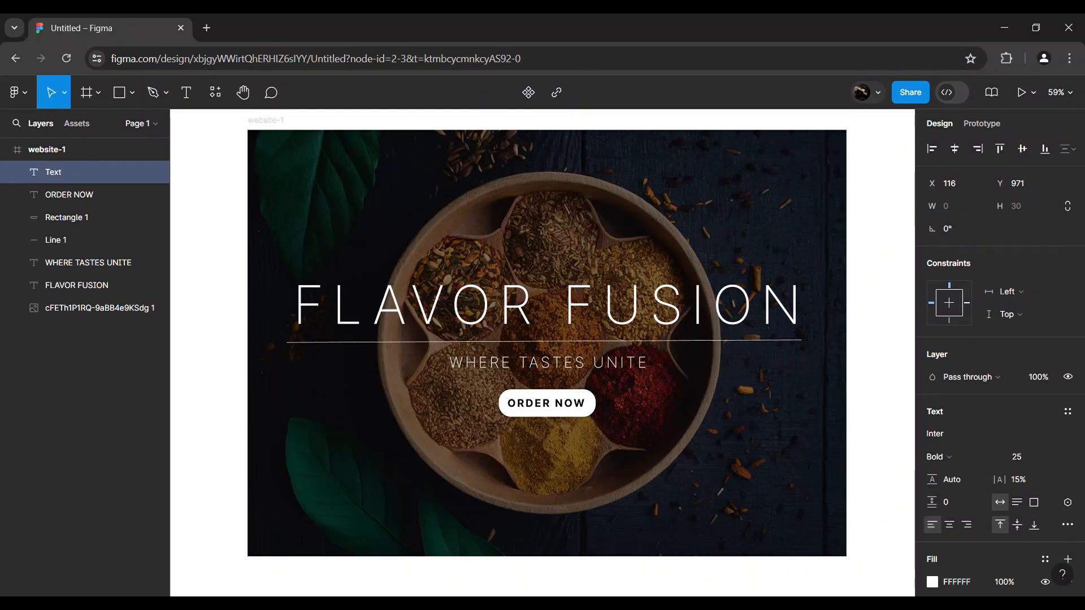
text(ABOUT US)
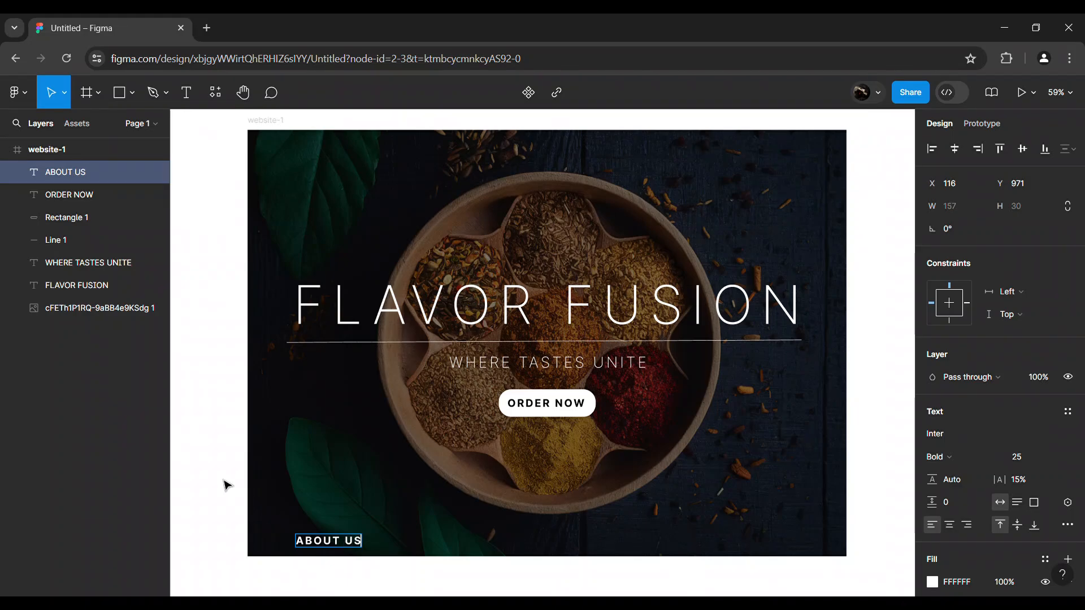
key(Escape)
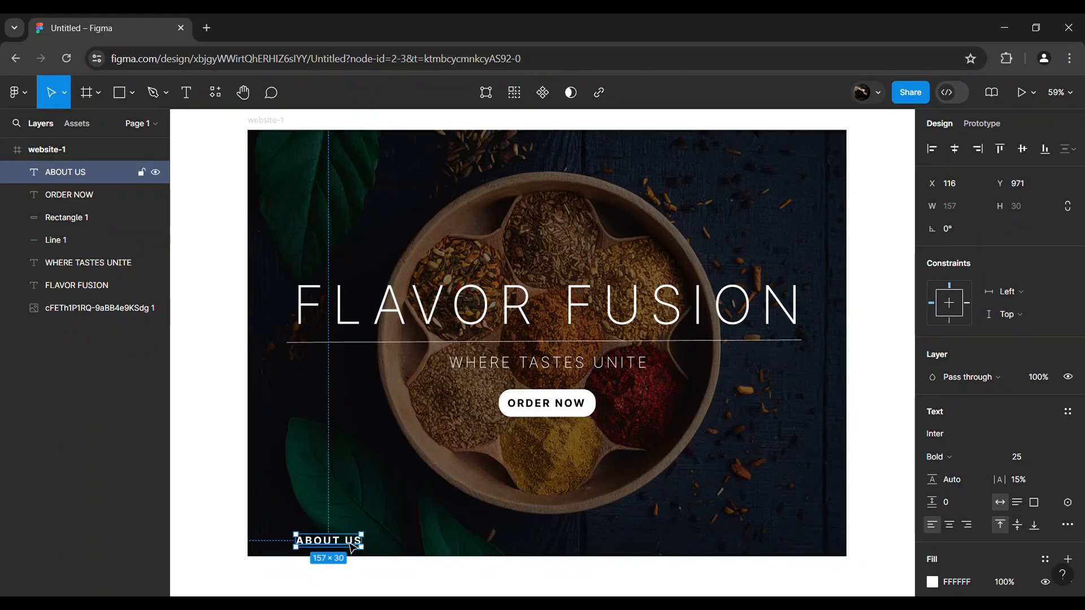
mouse_move(354, 535)
mouse_down()
mouse_move(336, 537)
mouse_move(345, 542)
mouse_up()
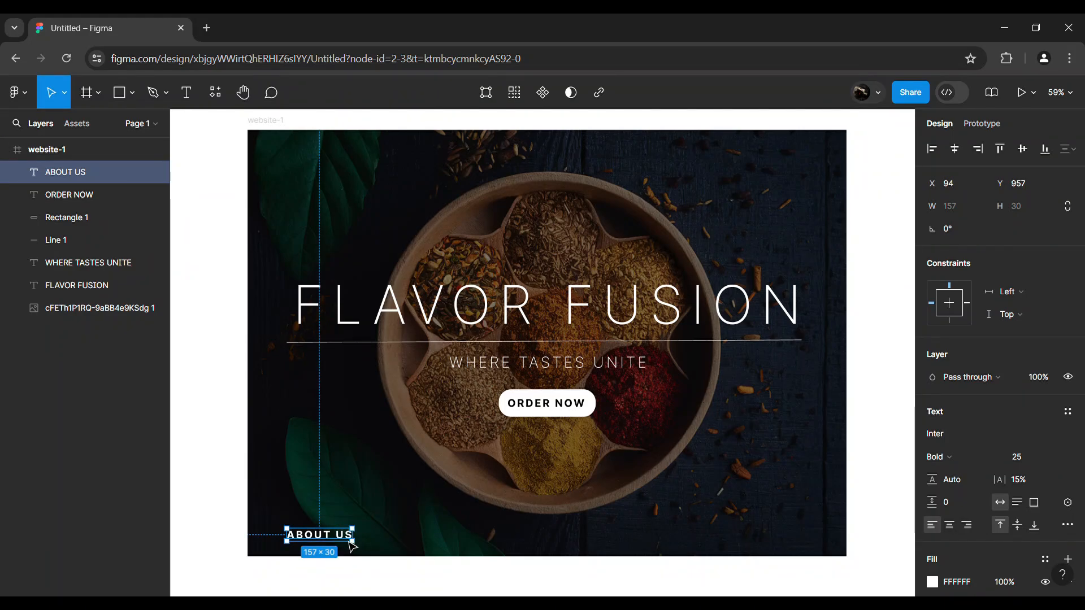
Duplicate the ABOUT US text along the frame's lower edge to make the HOME and CONTACT labels.
click(562, 547)
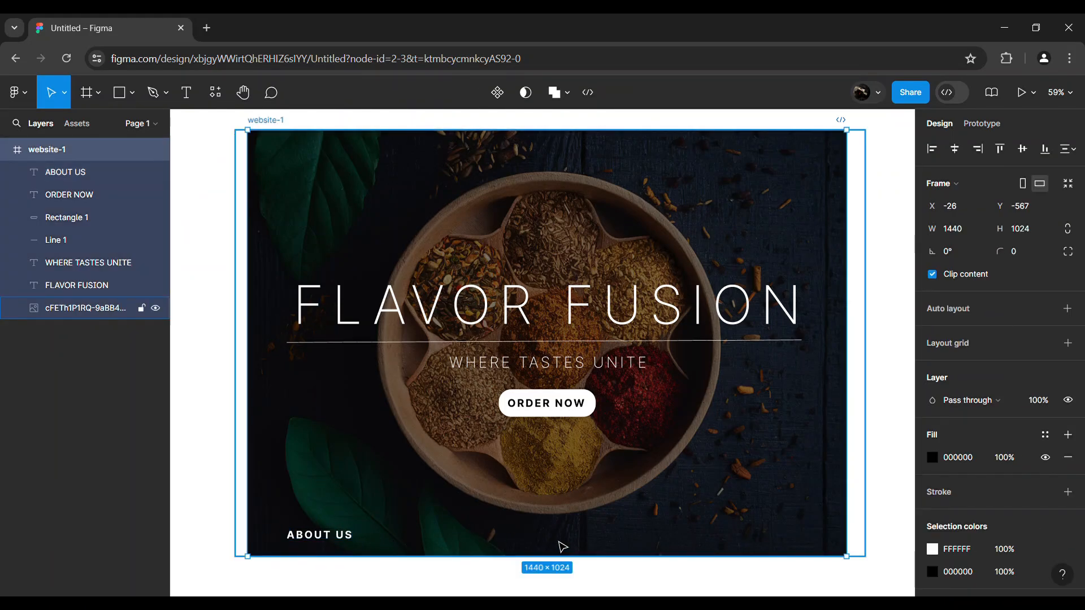
key(ctrl+v)
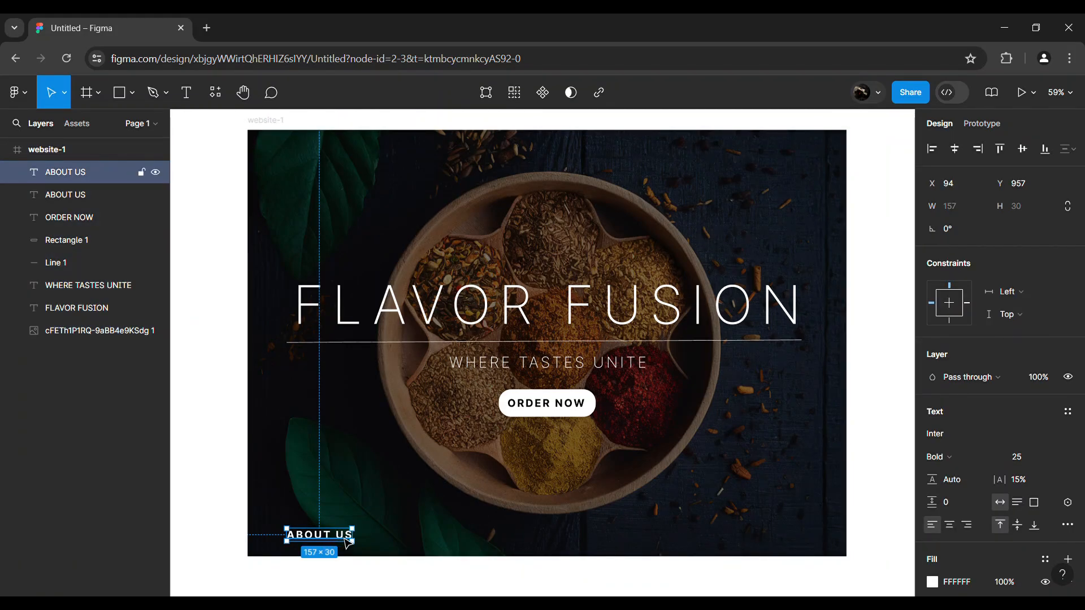
drag(347, 542, 558, 539)
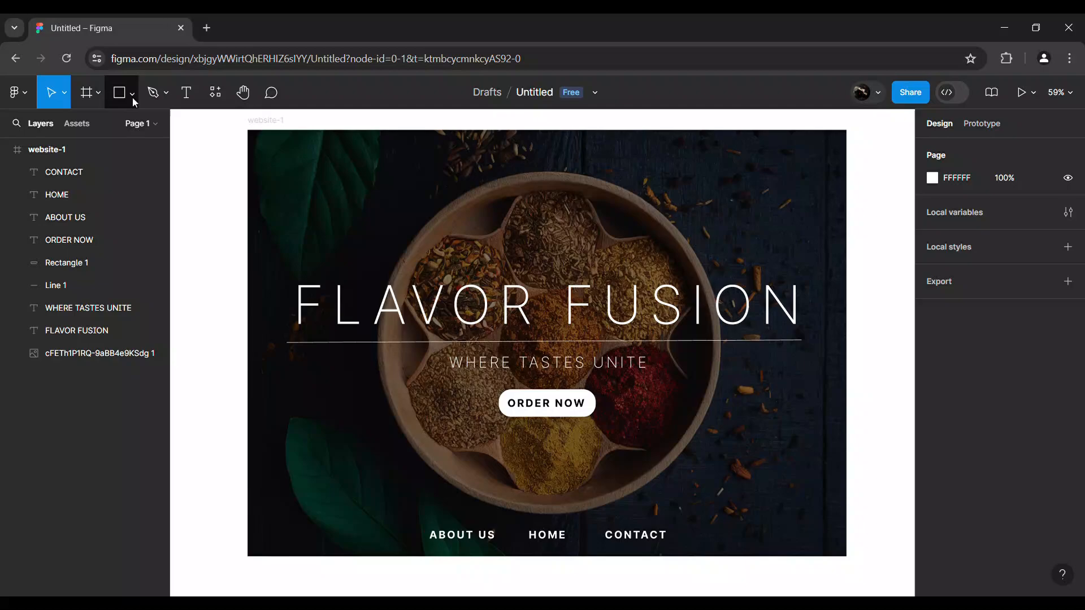
Draw a rectangle about 122 by 41 over the HOME label.
click(132, 95)
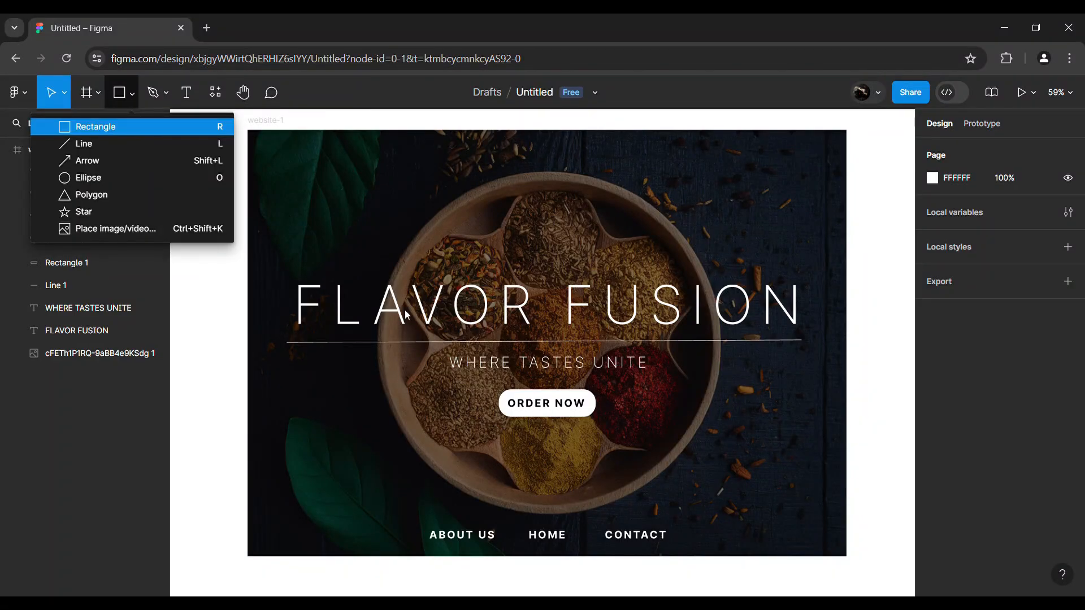
click(138, 133)
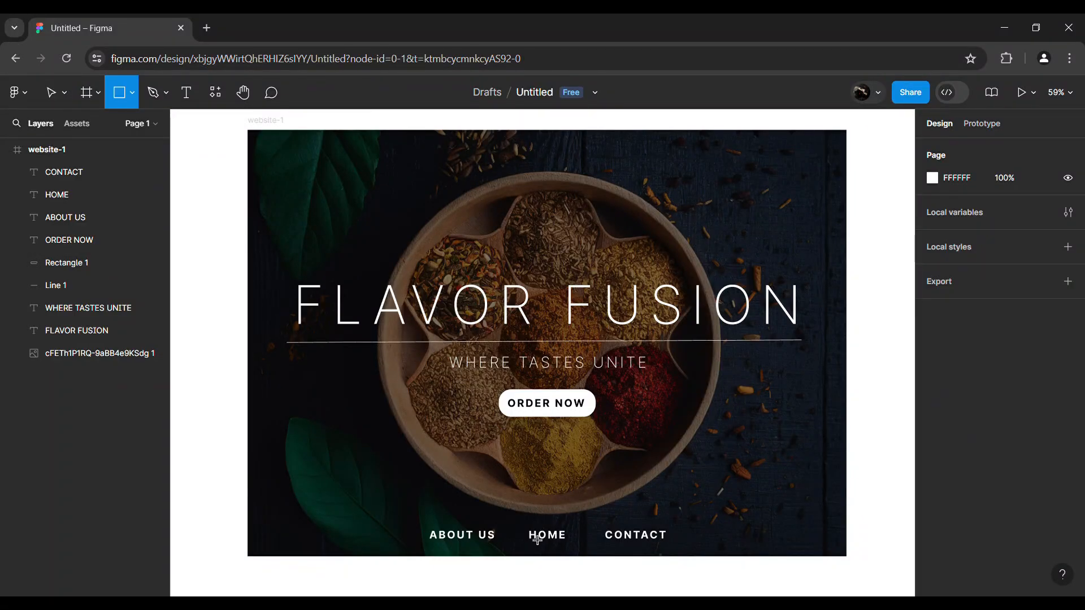
drag(536, 541, 586, 557)
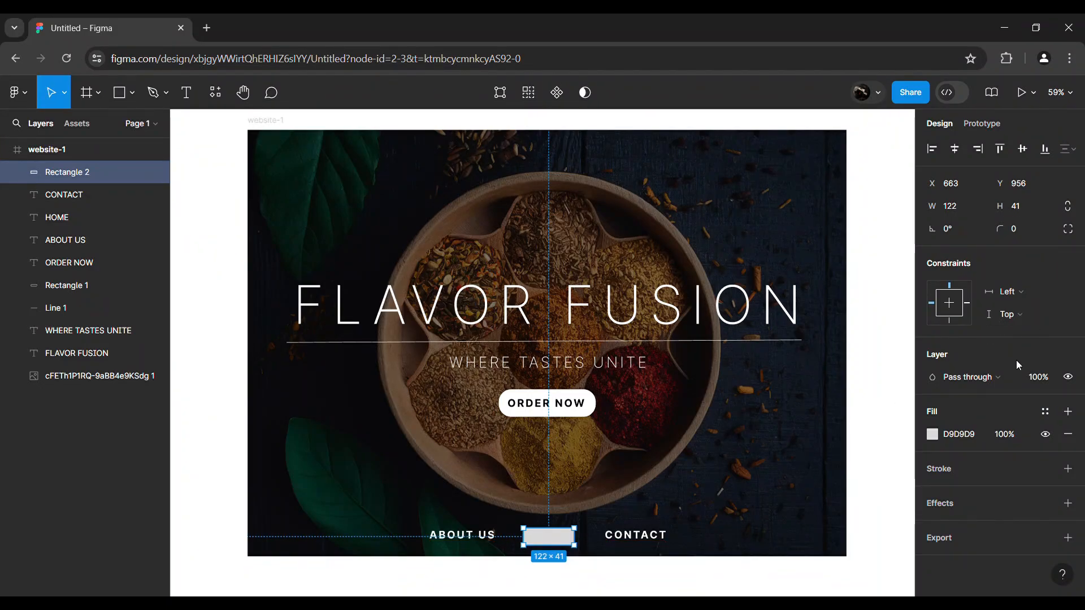
Add a near-white FFFDFD stroke to the rectangle over the HOME label.
click(932, 434)
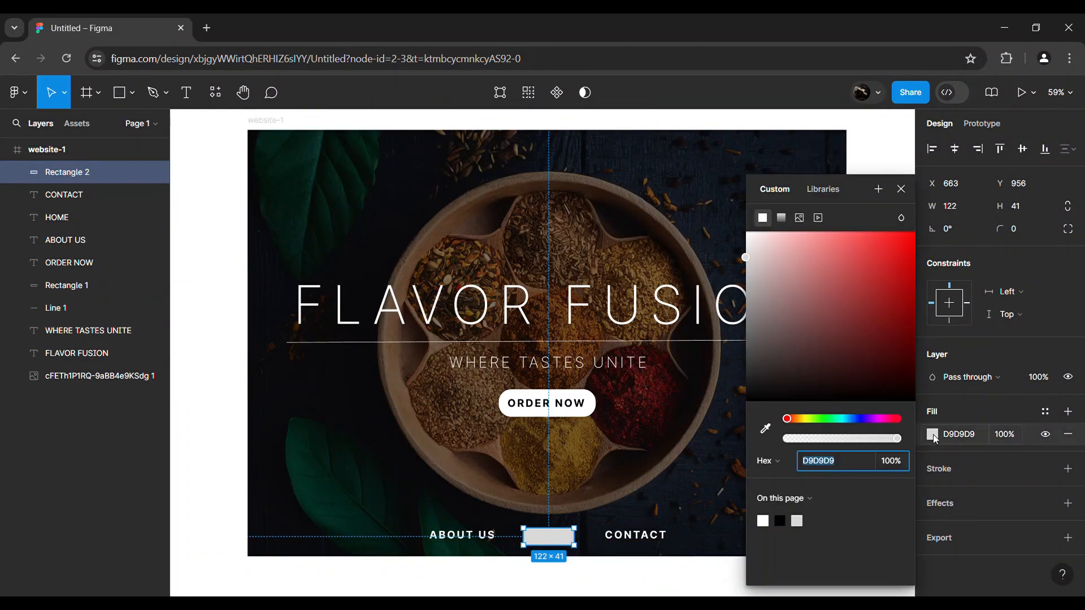
click(932, 434)
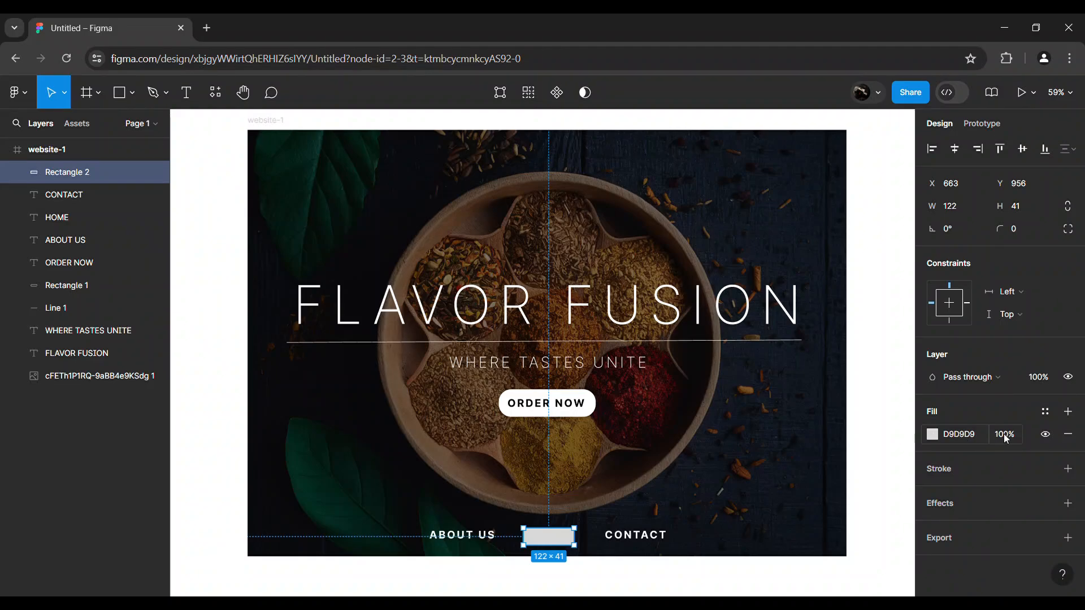
click(974, 470)
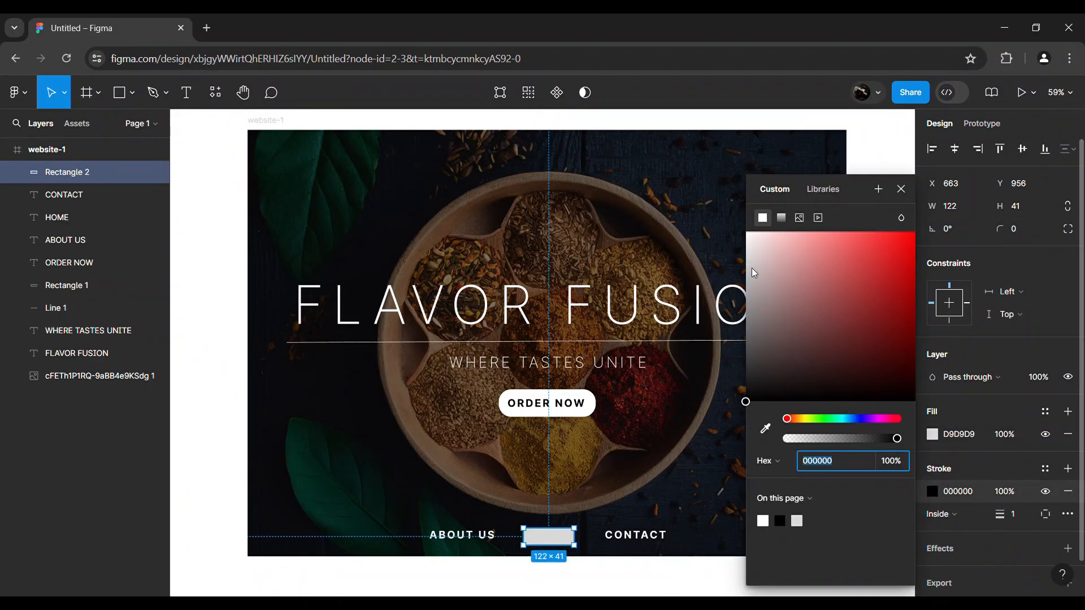
click(748, 233)
drag(747, 222, 747, 222)
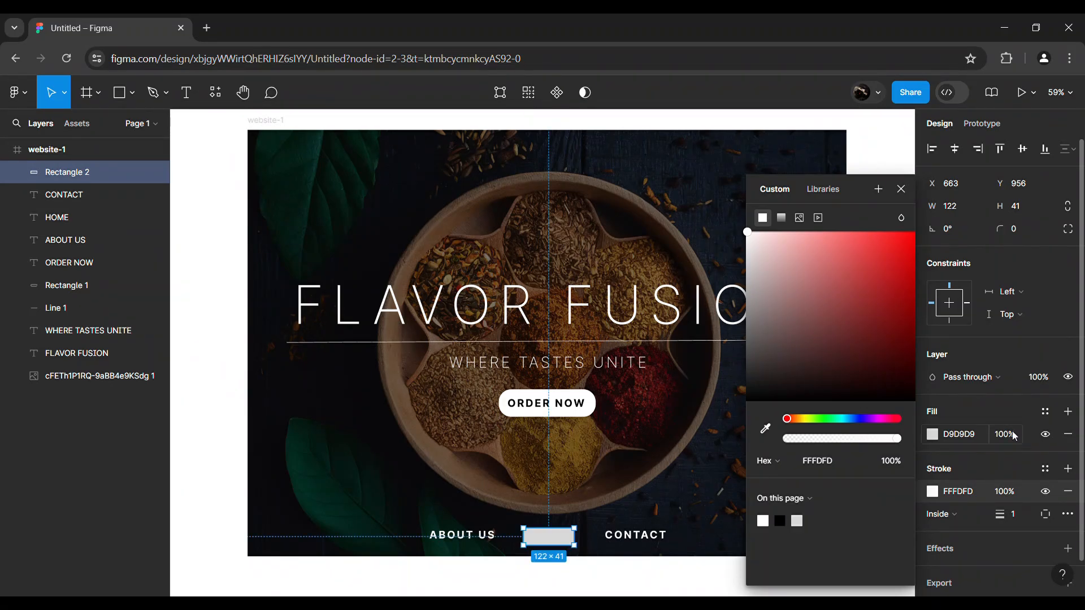
Set the HOME rectangle's fill opacity to 0% so that only its outline surrounds the label.
click(1009, 436)
text(0)
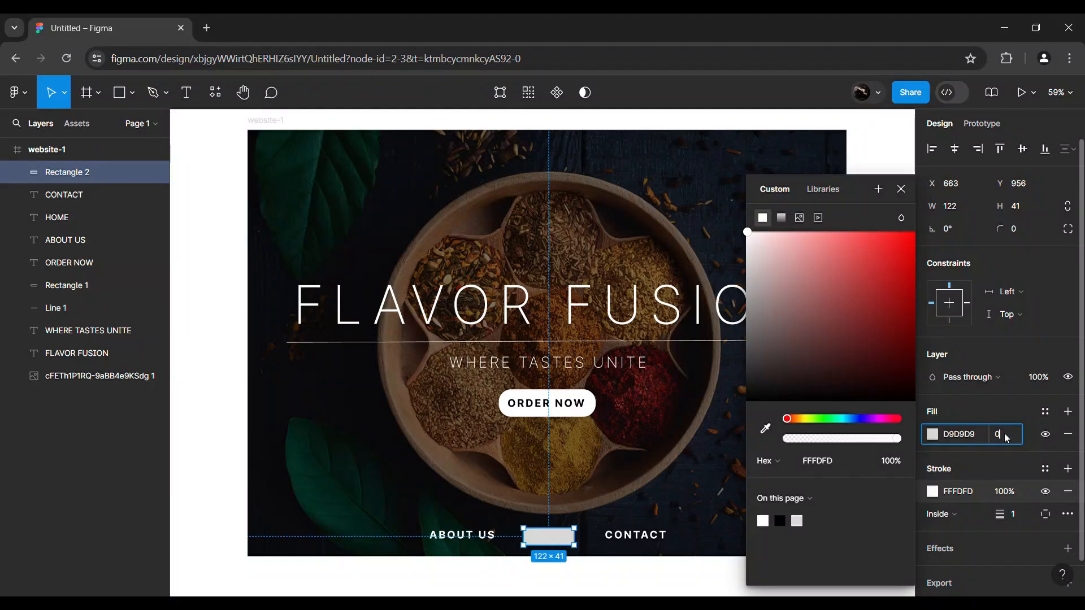
key(Return)
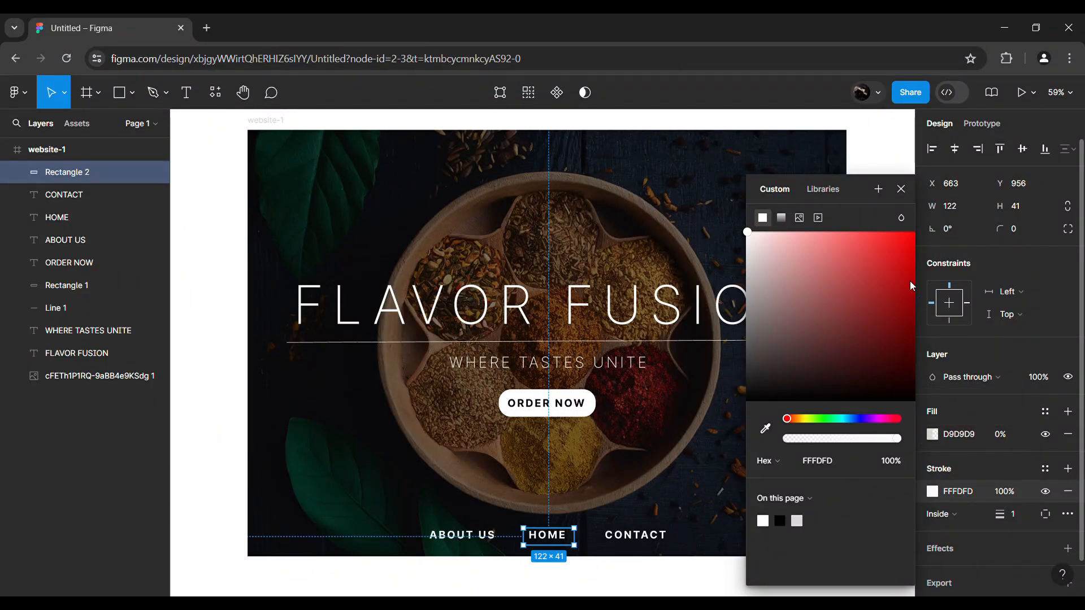
click(900, 189)
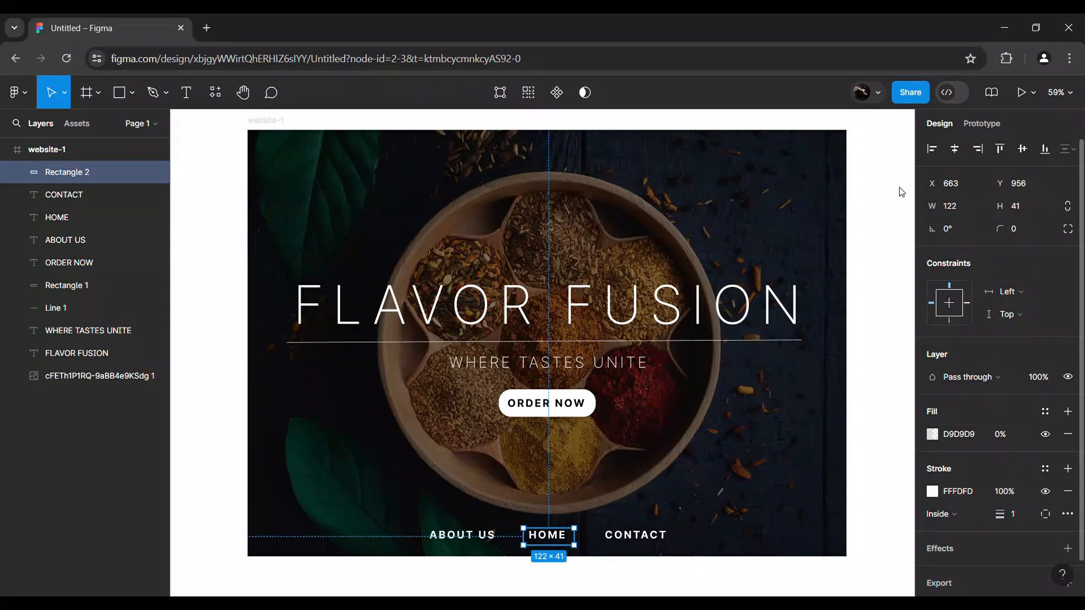
click(892, 325)
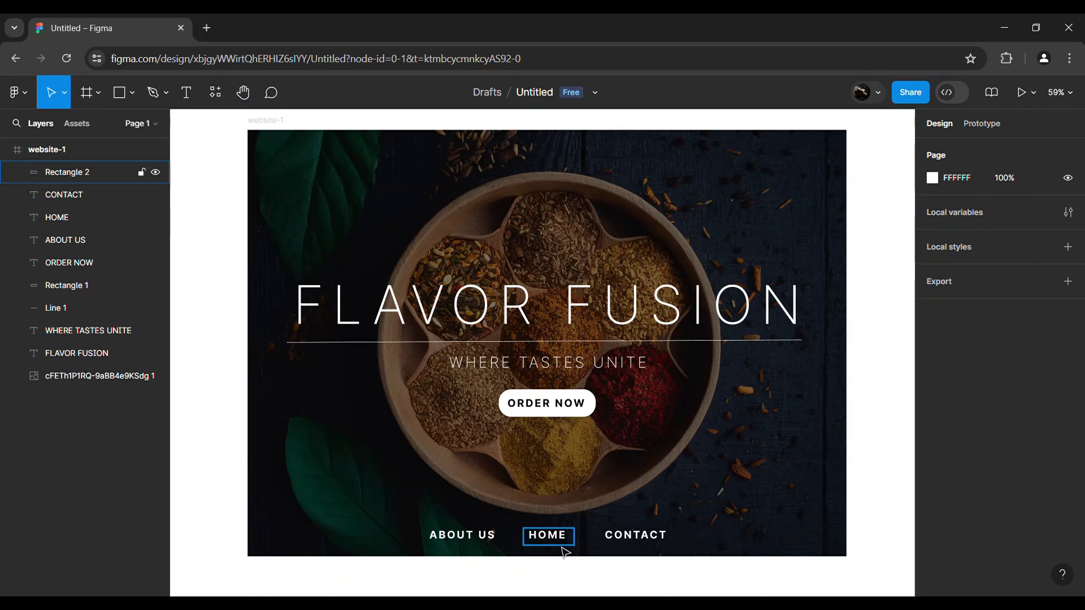
Nudge the outline rectangle around HOME to X 659 and Y 953.
click(574, 548)
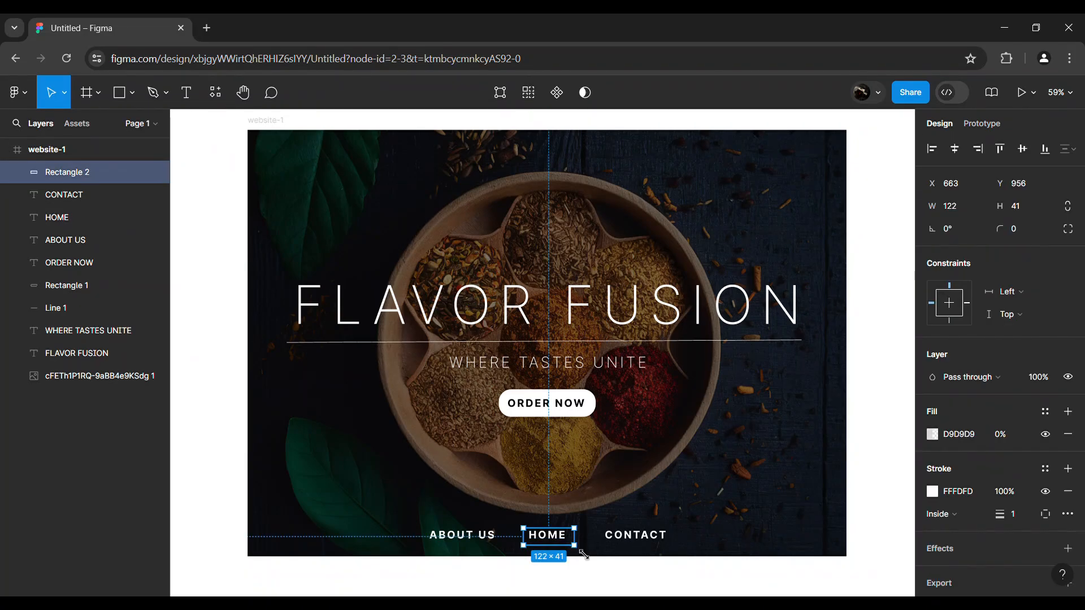
key(Up)
key(Up)
key(Left)
key(Left)
key(Left)
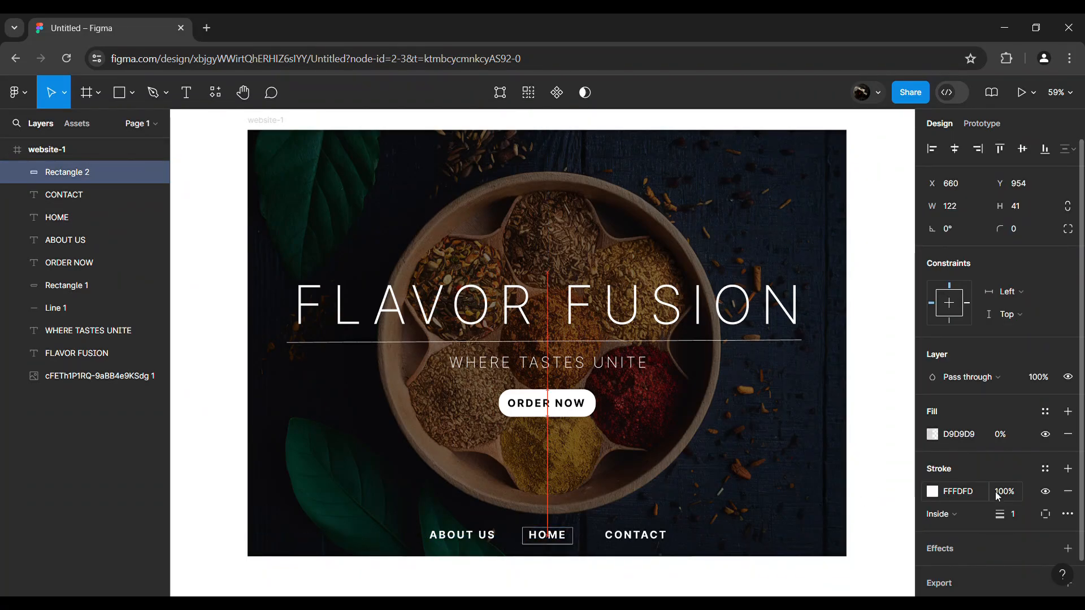
key(Left)
key(Up)
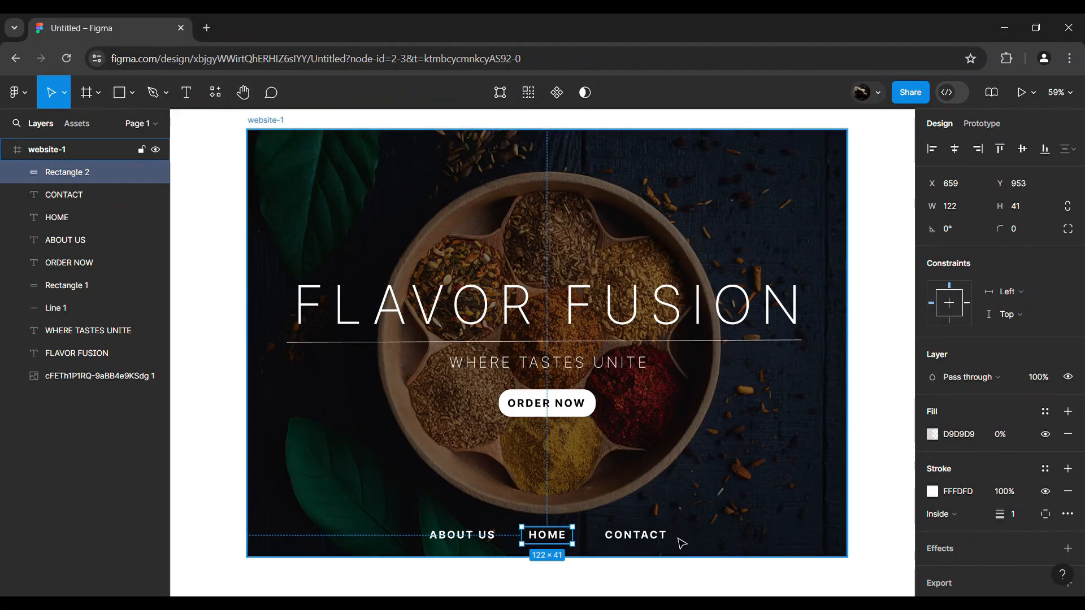
Duplicate the HOME outline rectangle and place the copies around the CONTACT and ABOUT US labels.
key(Escape)
key(ctrl+v)
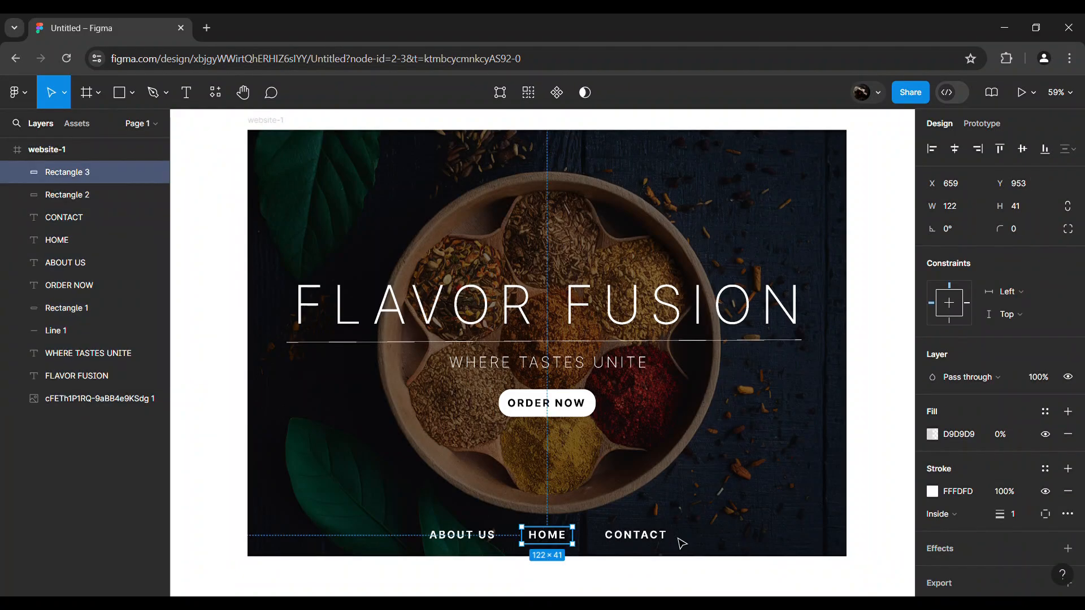
drag(567, 538, 653, 542)
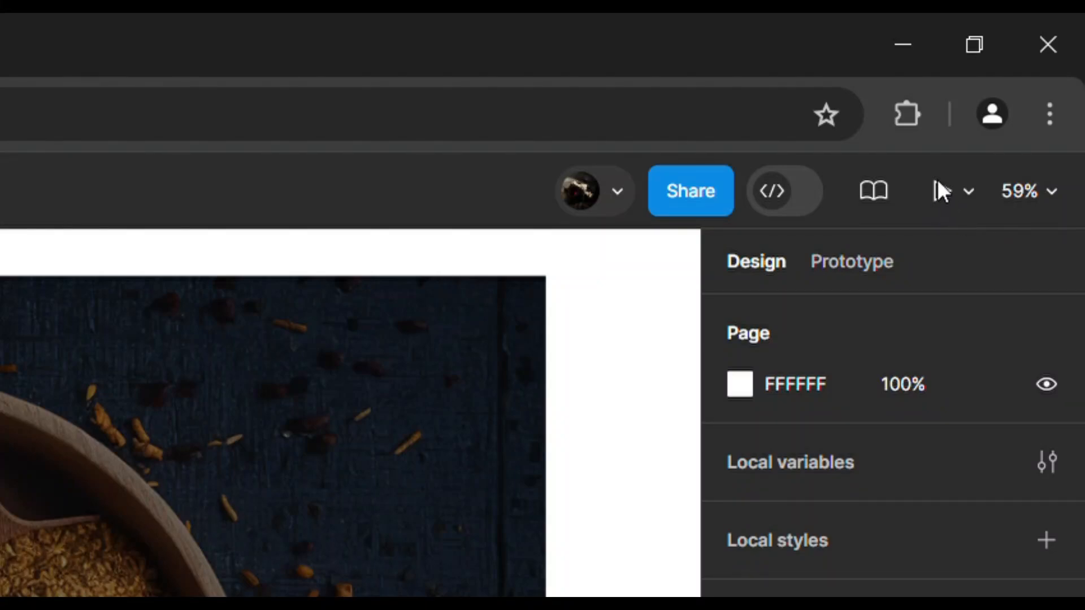
Present the page design to preview it.
click(940, 190)
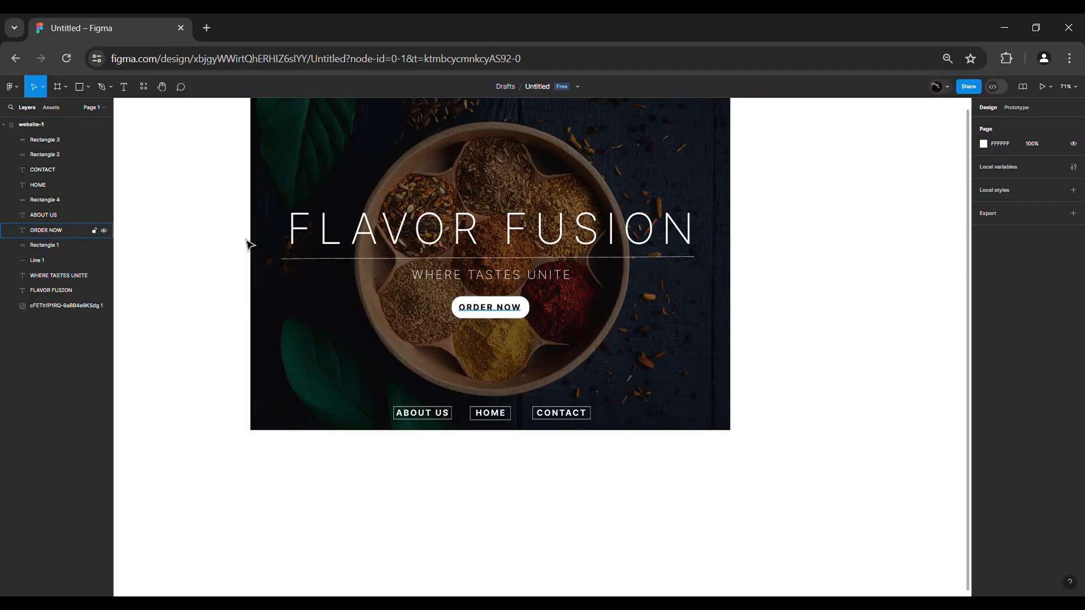
Duplicate the ORDER NOW label and its button rectangle together below the frame, and turn the copy into a component.
click(488, 312)
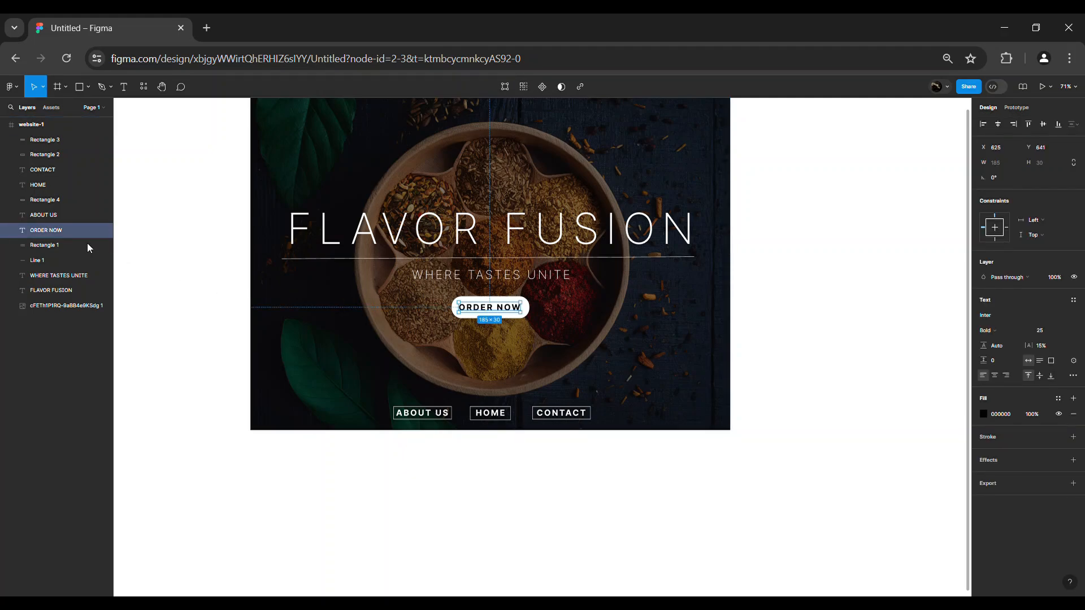
shift+click(56, 248)
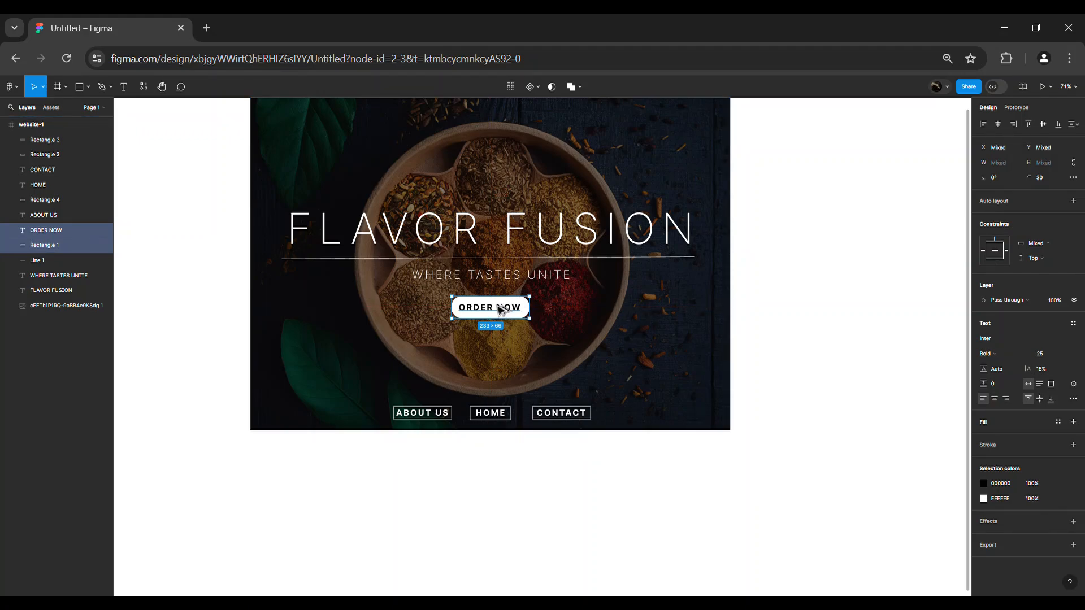
drag(500, 310, 501, 521)
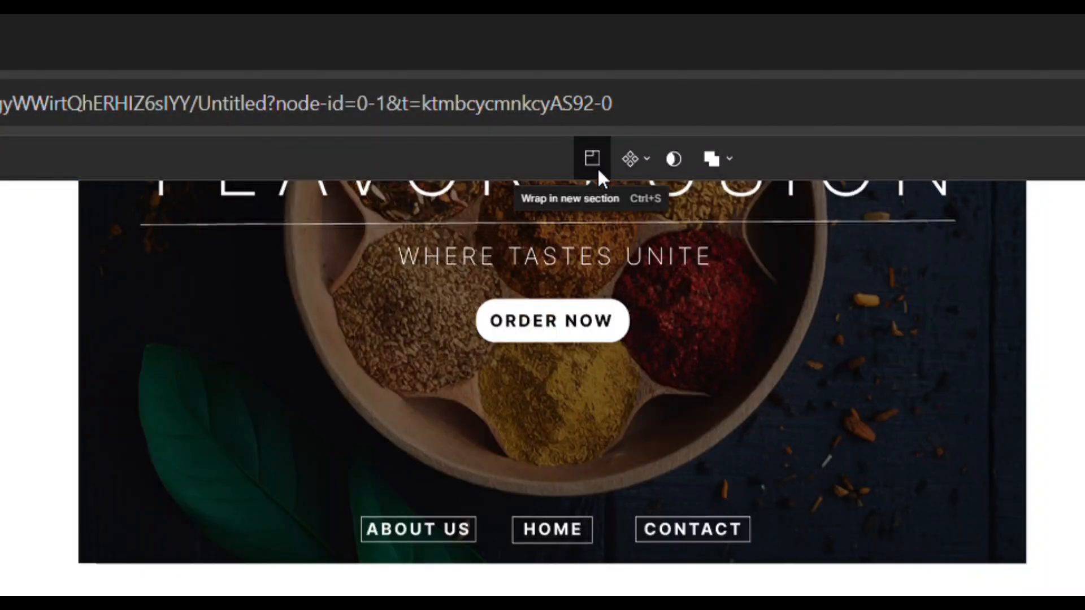
click(629, 160)
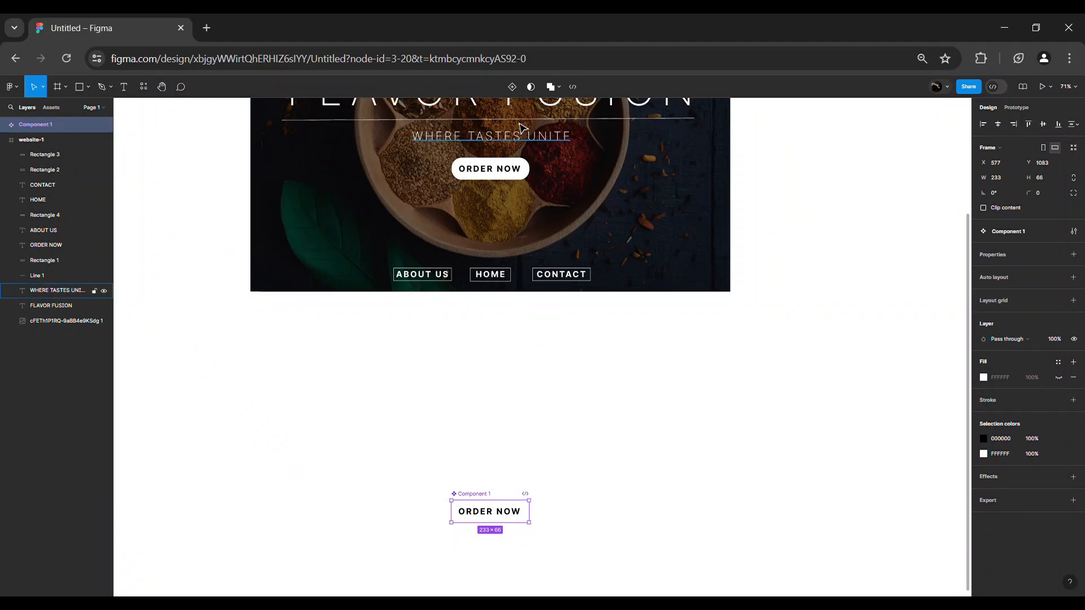
Add a second variant to the ORDER NOW button component.
click(512, 87)
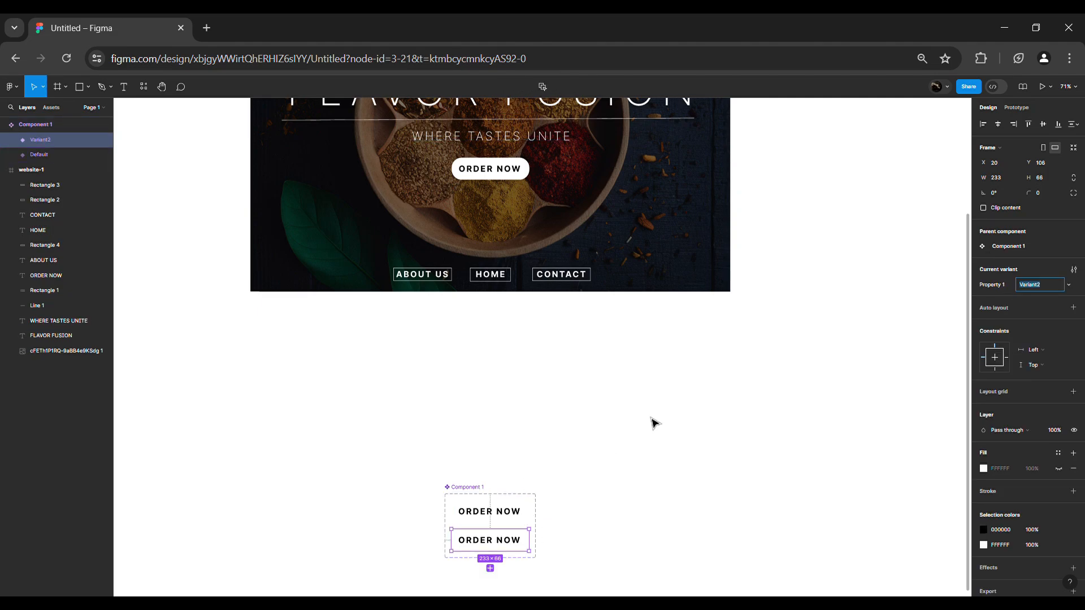
scroll(612, 545, down, 5)
scroll(535, 311, up, 5)
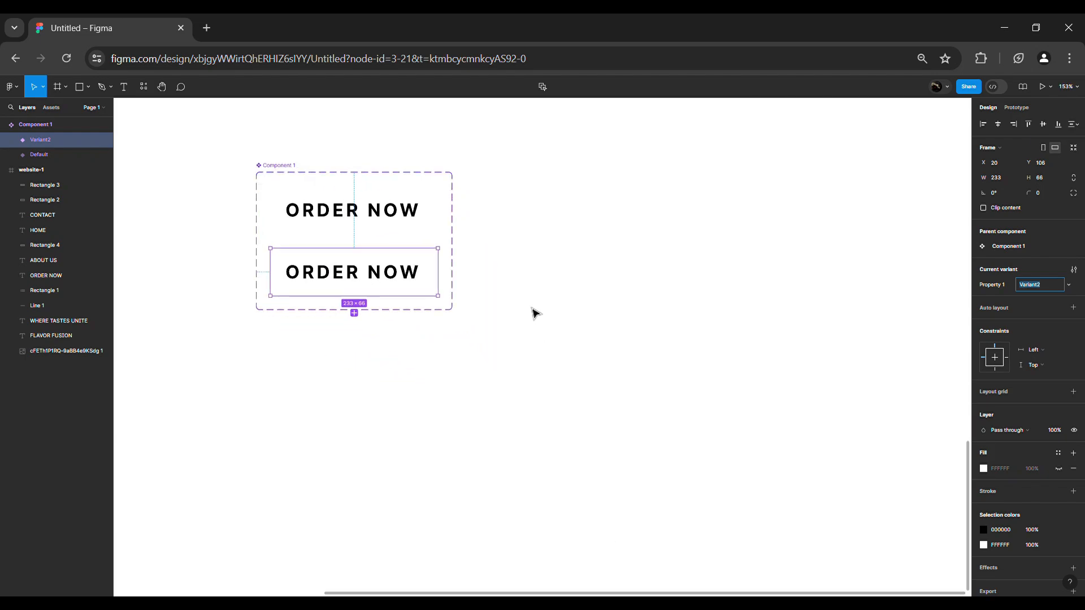
scroll(535, 311, left, 2)
scroll(535, 310, left, 2)
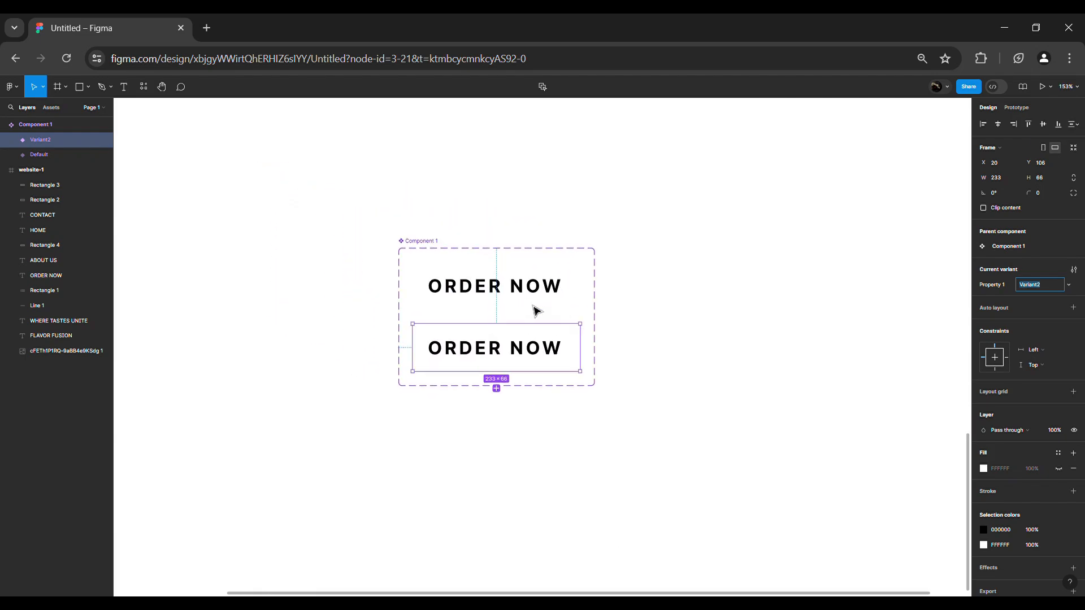
scroll(535, 310, up, 5)
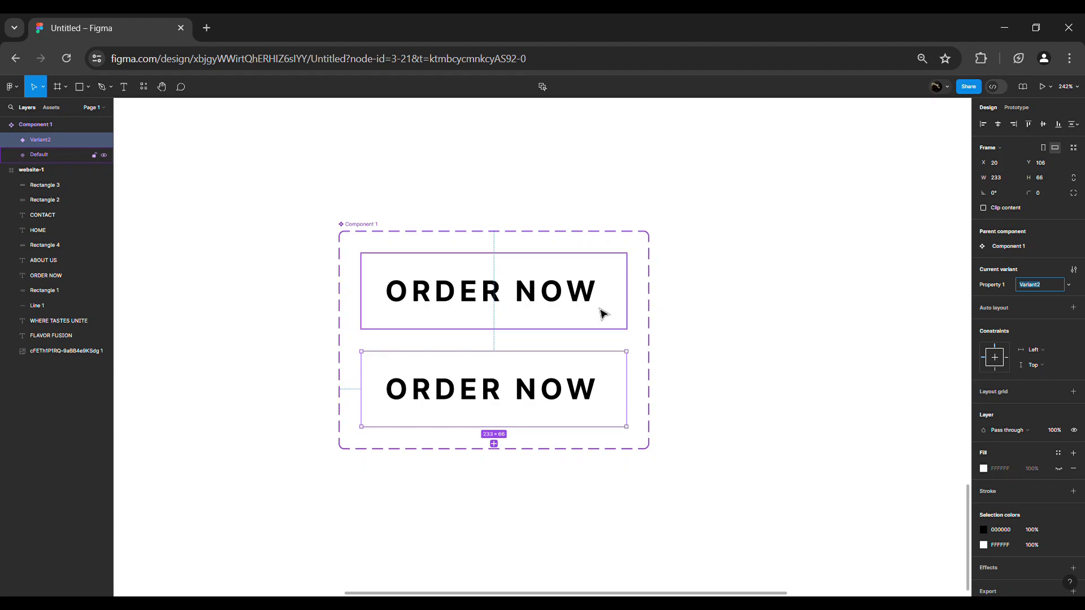
Show the second variant's F7F1F1 fill and change its rounded button rectangle from white to black.
click(600, 406)
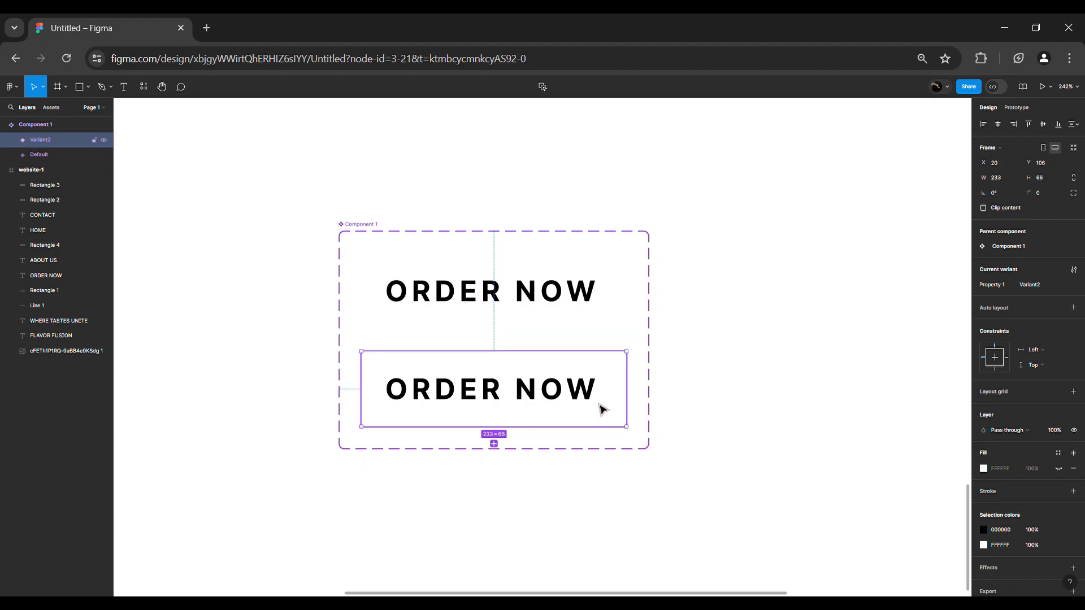
click(1058, 469)
click(983, 560)
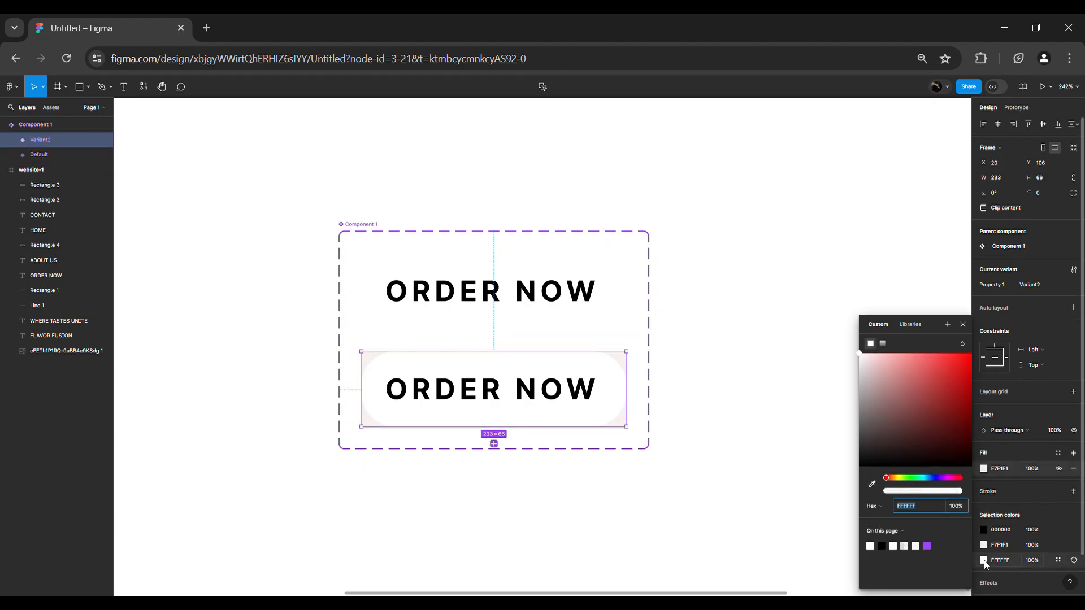
drag(880, 376, 859, 472)
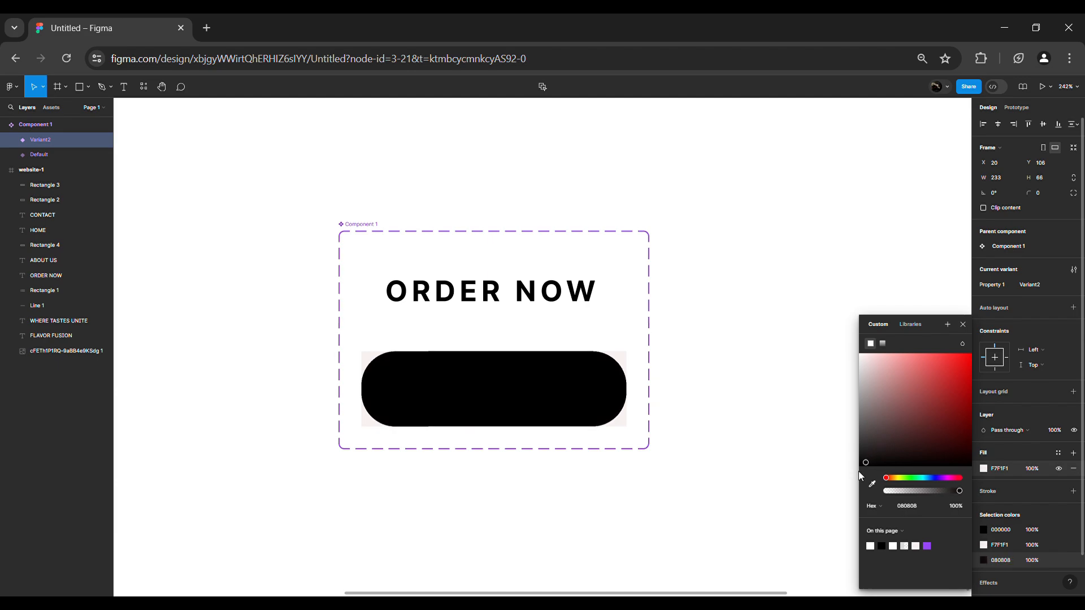
Set the ORDER NOW text in the second variant to white, FFFFFF.
double_click(515, 393)
click(983, 467)
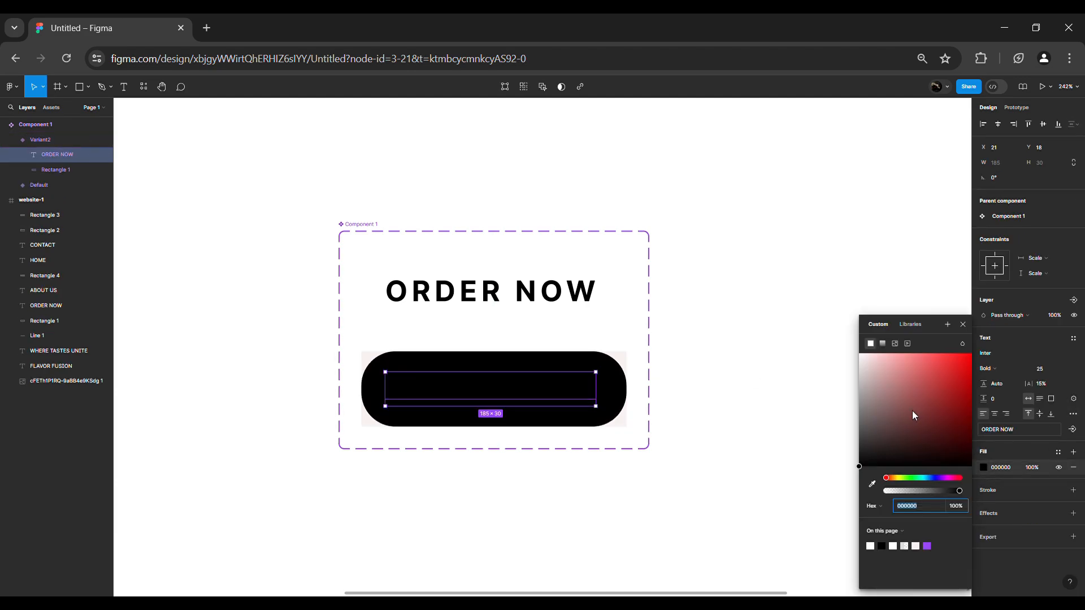
drag(865, 358, 848, 344)
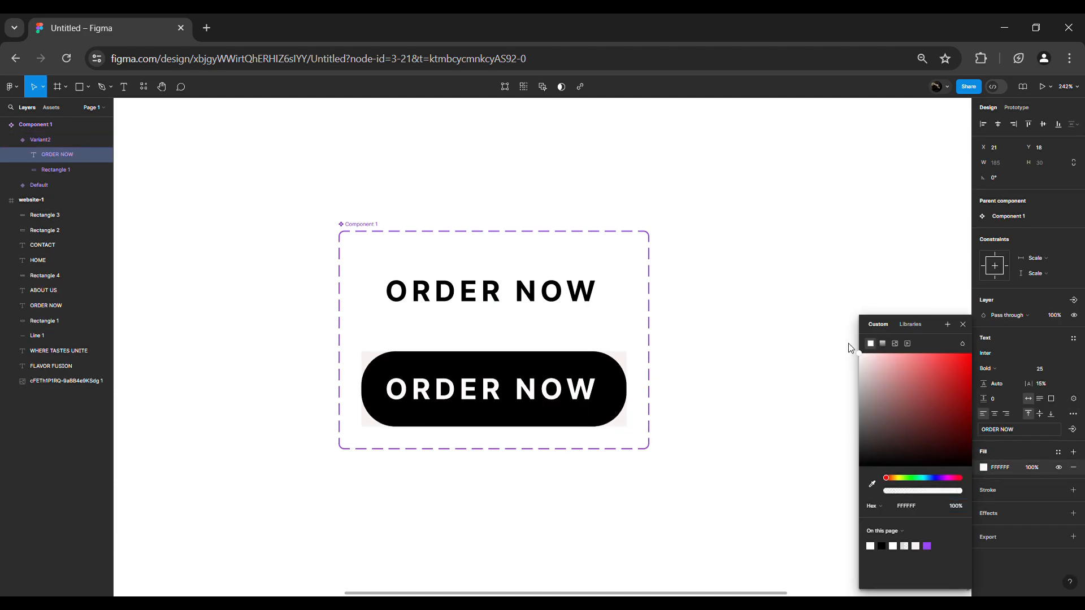
click(918, 251)
Move the second variant to Y 110 inside the component set and set its F7F1F1 background fill to 0% opacity.
click(628, 364)
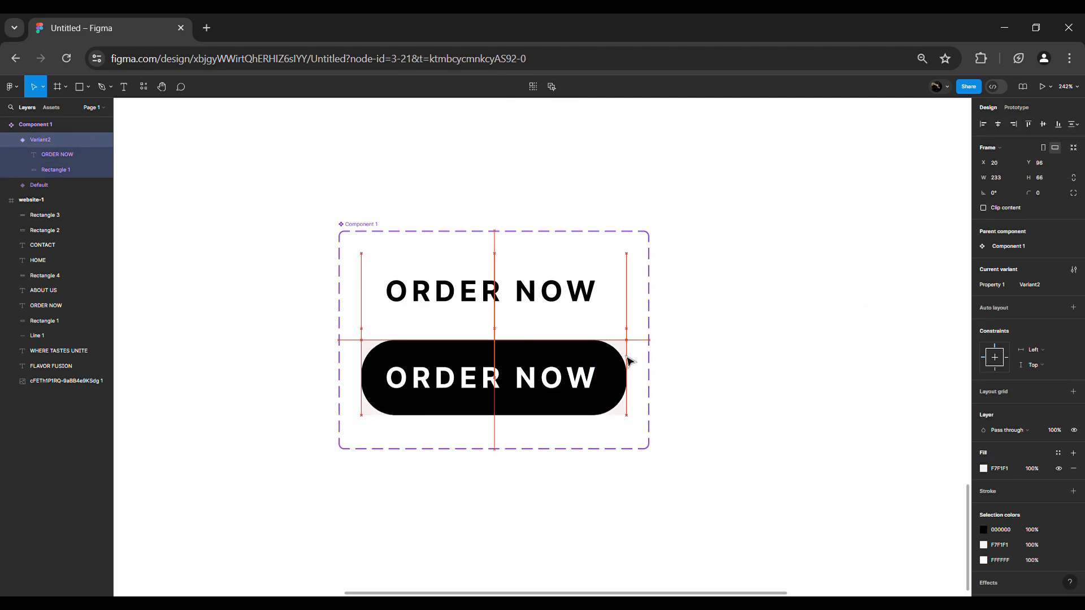
drag(627, 358, 627, 375)
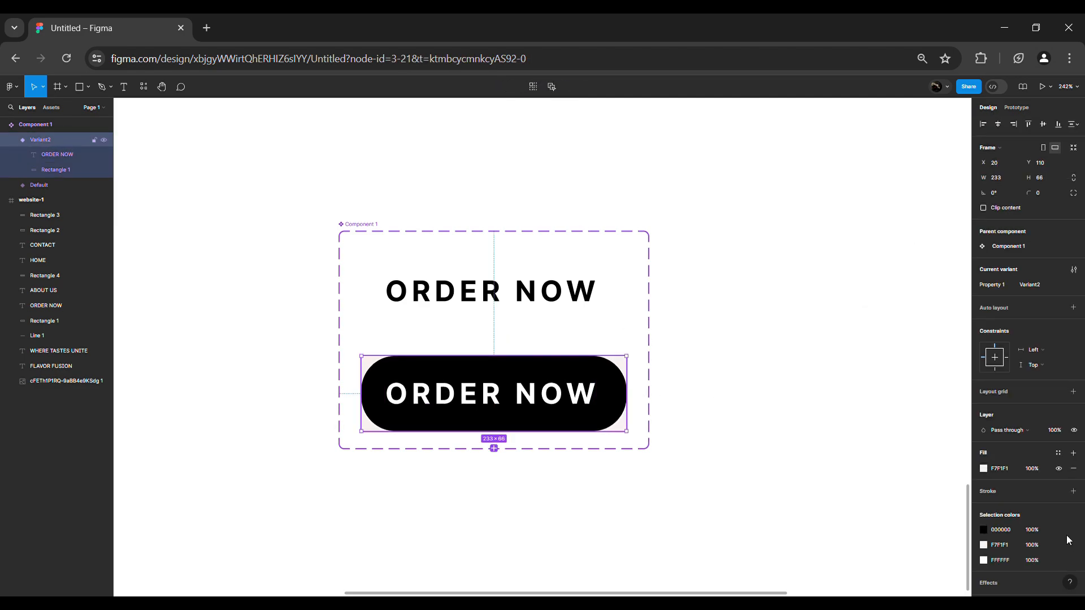
click(1030, 545)
text(0)
key(Return)
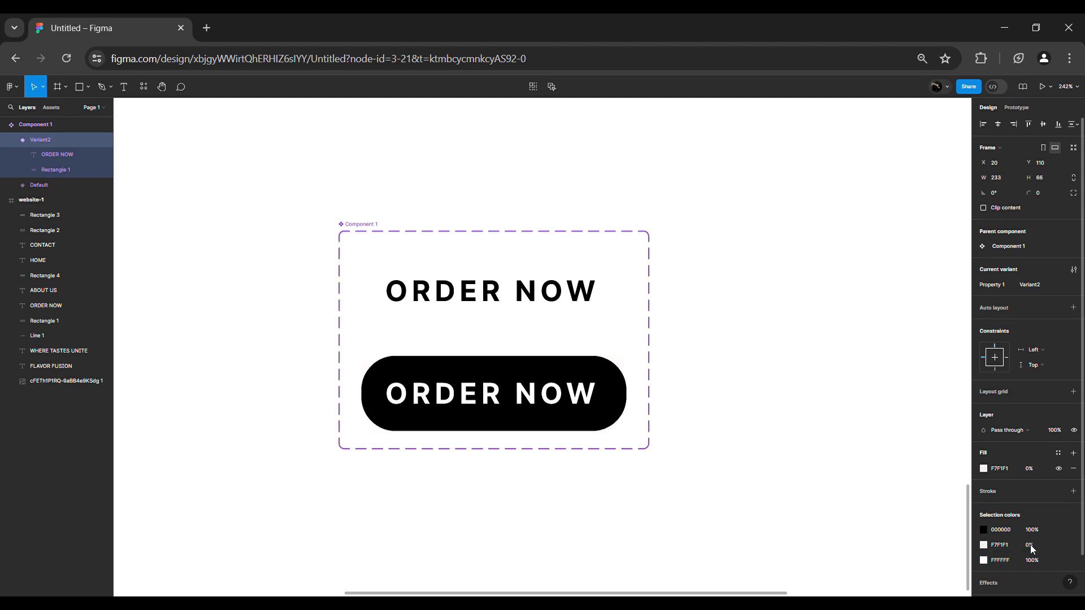
click(1031, 559)
click(785, 418)
Connect the Default variant to Variant2 with a While hovering prototype interaction that uses Change to.
click(587, 310)
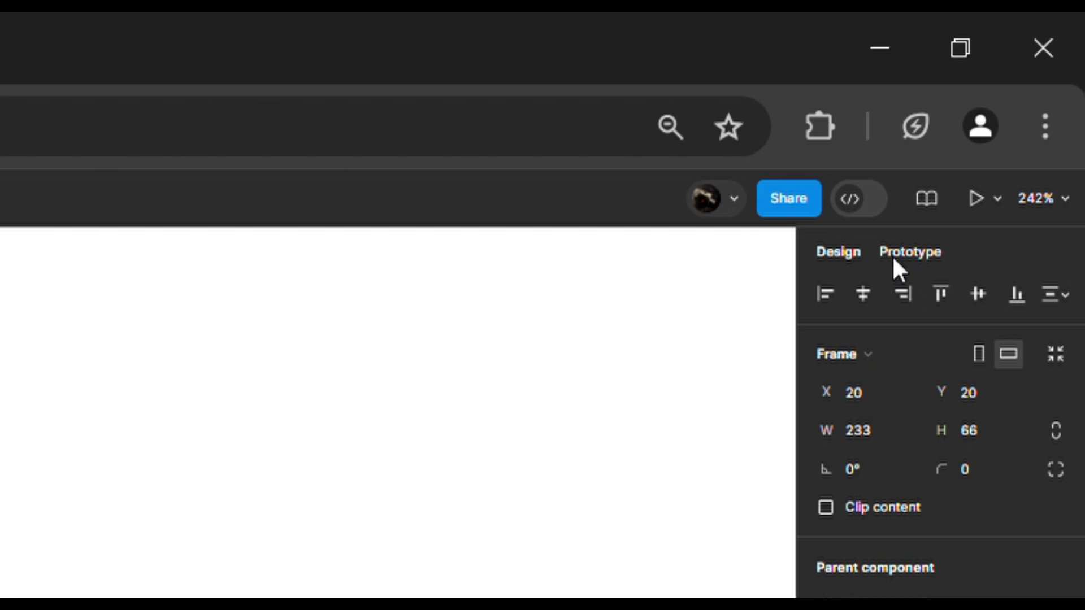
click(894, 260)
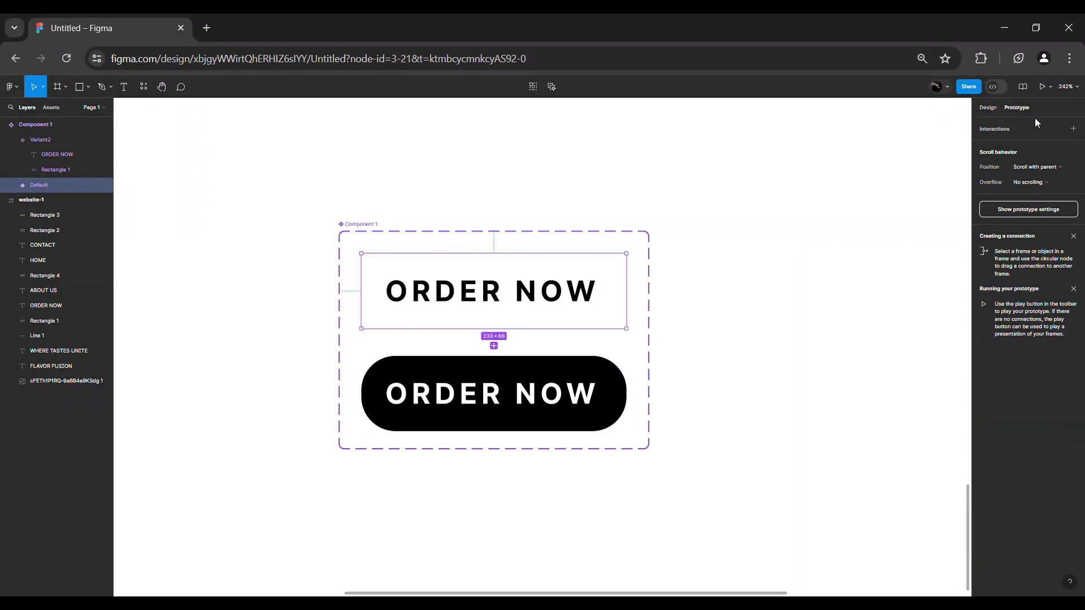
mouse_move(626, 291)
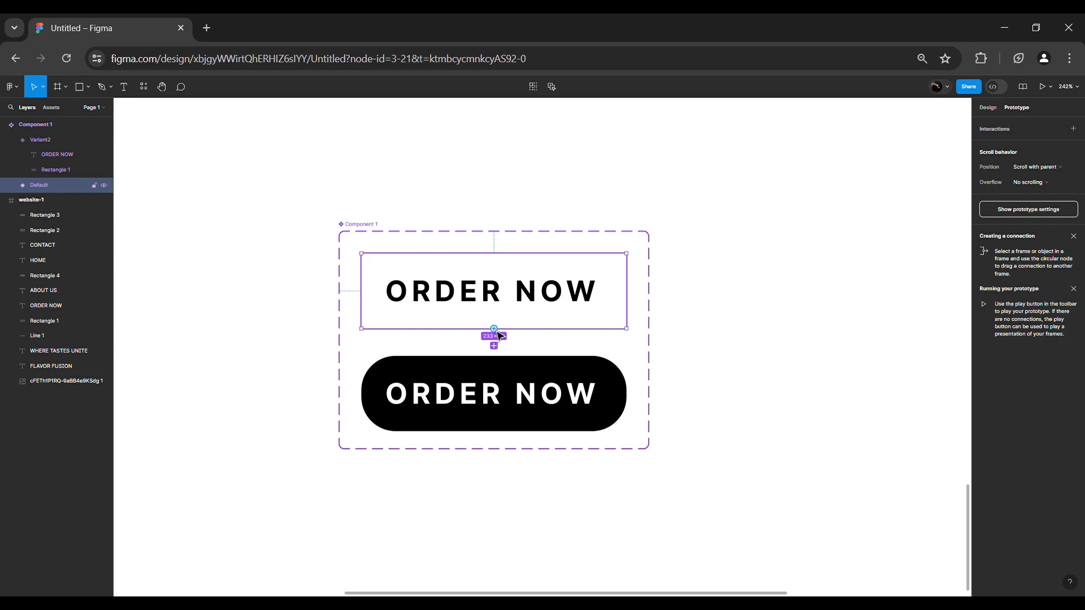
drag(497, 332, 515, 385)
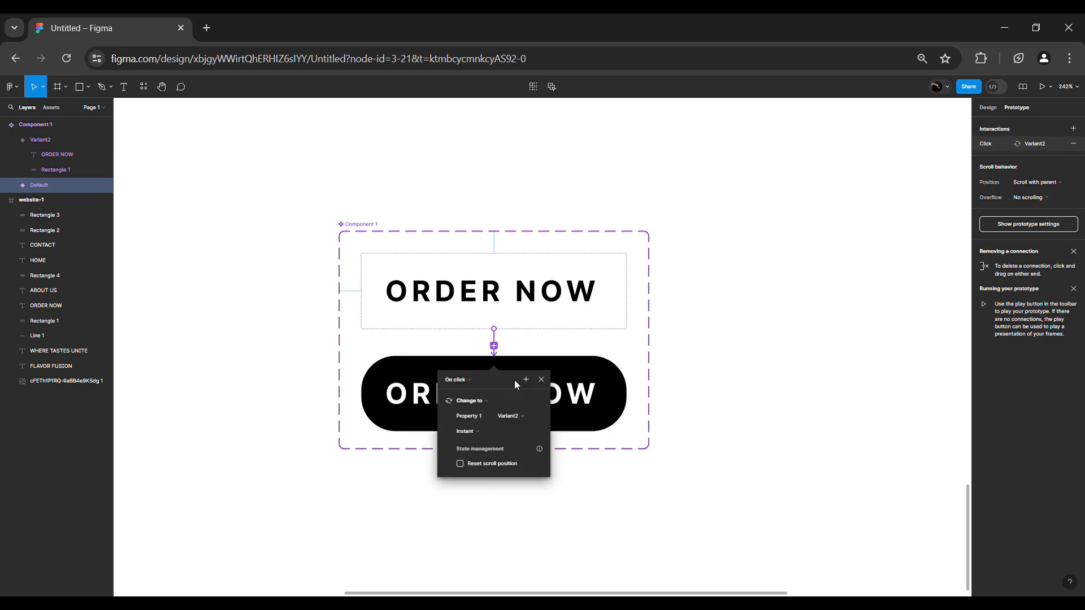
click(467, 381)
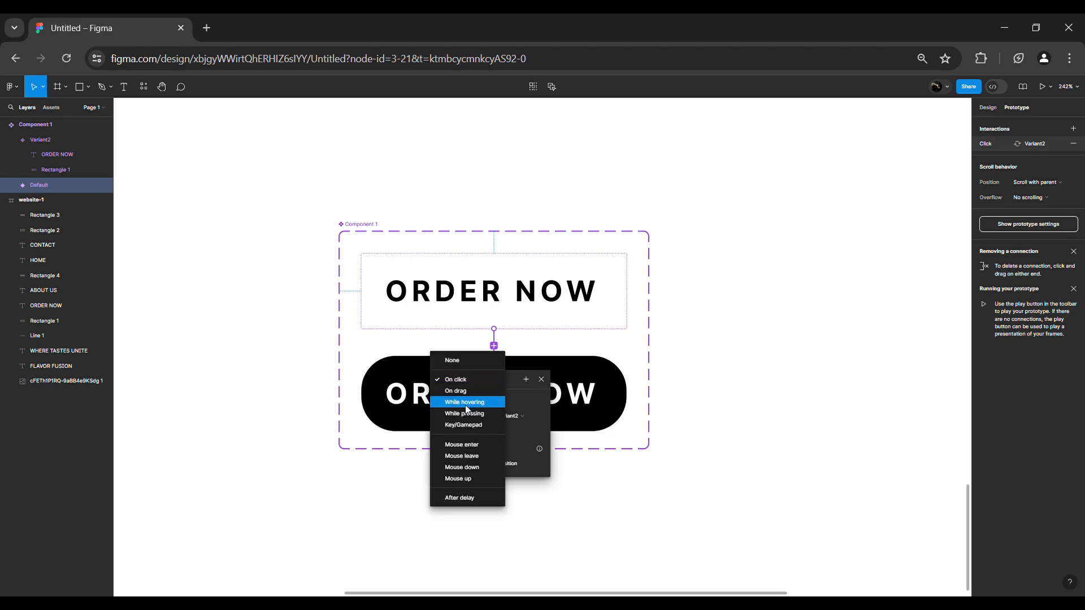
click(465, 405)
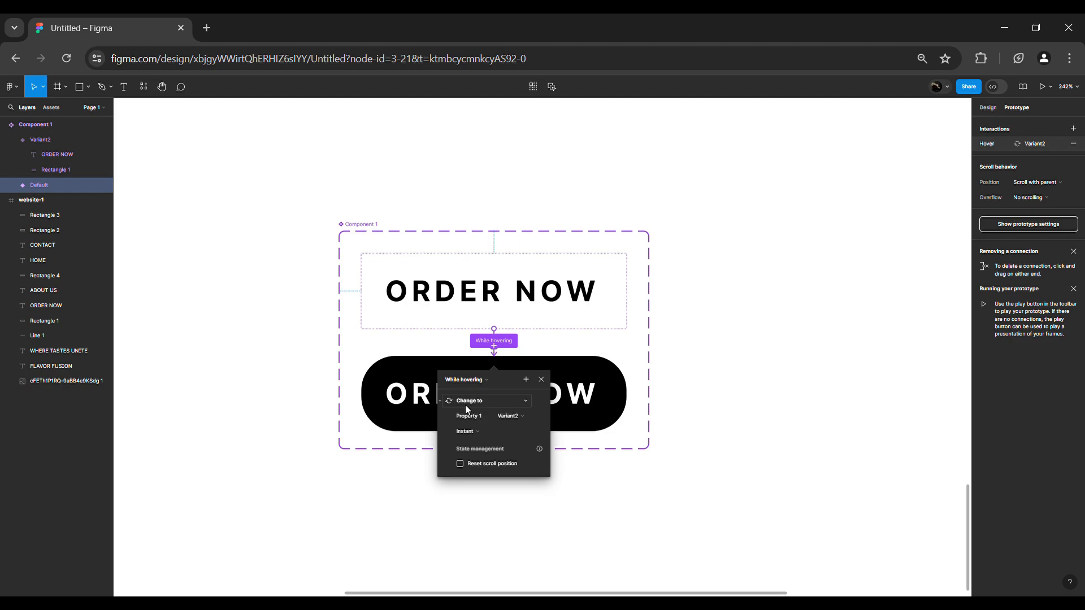
click(541, 380)
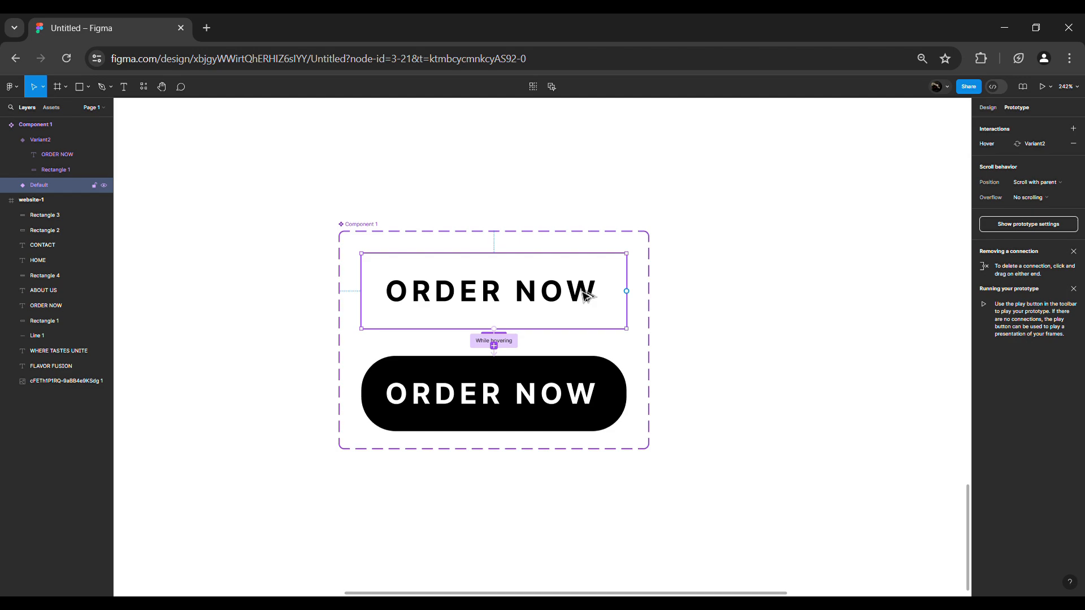
Place an instance of the Default ORDER NOW button on the canvas outside the component set.
drag(615, 286, 820, 173)
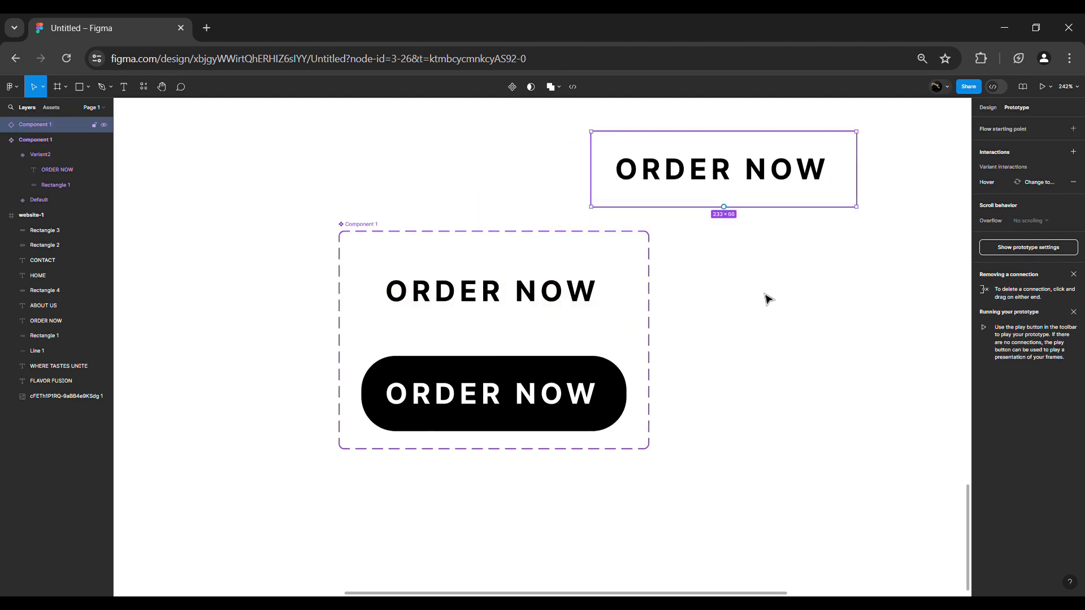
scroll(766, 298, up, 5)
ctrl+scroll(767, 299, down, 2)
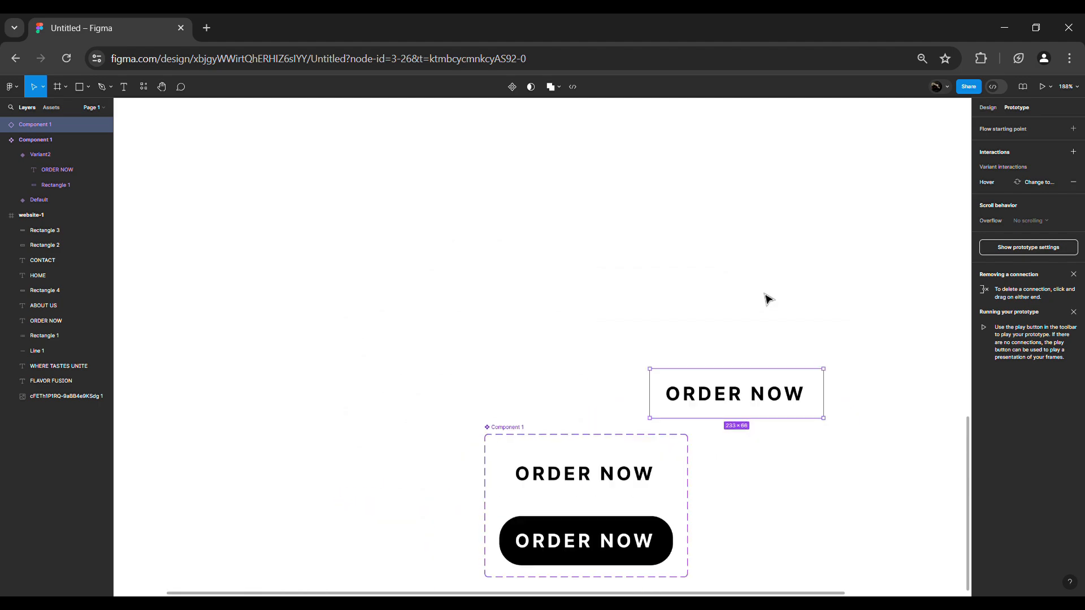
ctrl+scroll(766, 298, down, 5)
scroll(766, 299, up, 5)
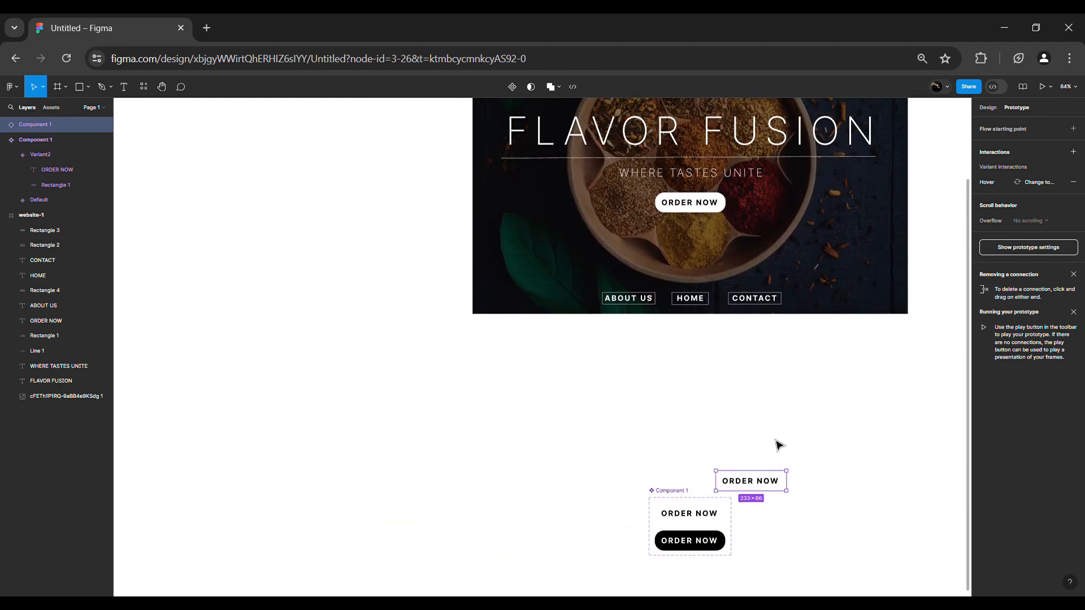
Try to replace both the ORDER NOW label and its button rectangle on the page with the component instance.
mouse_move(779, 492)
scroll(775, 414, up, 3)
ctrl+scroll(755, 314, up, 1)
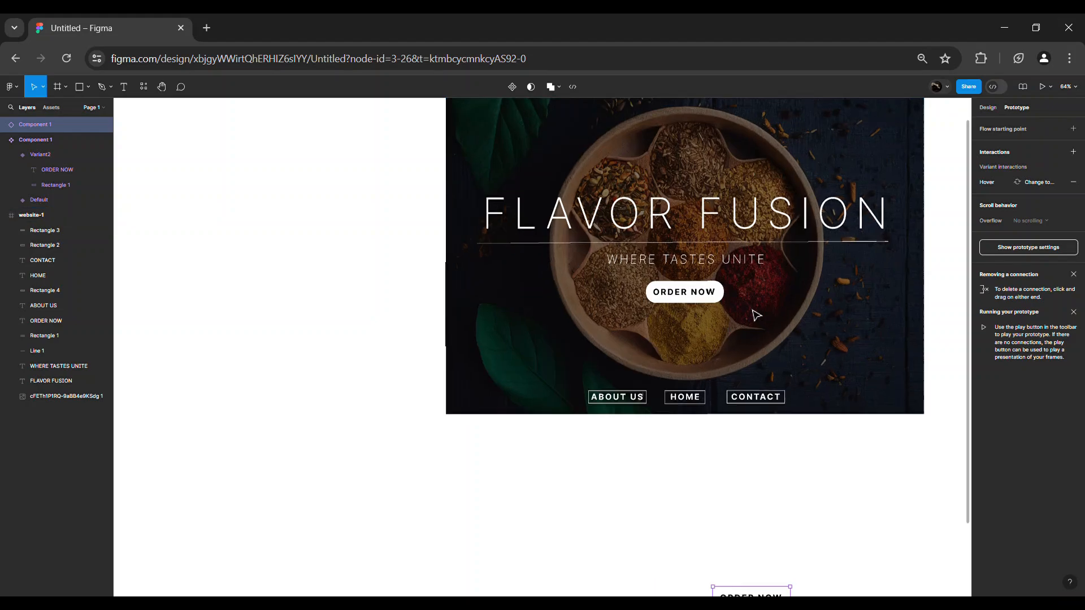
ctrl+scroll(756, 314, up, 3)
ctrl+scroll(756, 315, up, 3)
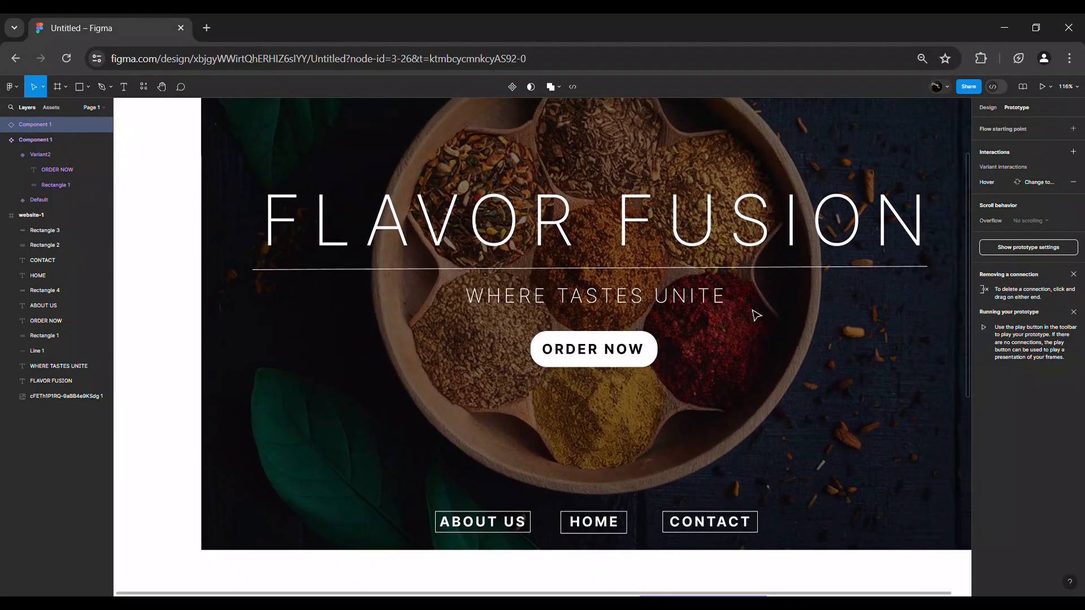
scroll(756, 315, up, 2)
scroll(756, 315, right, 1)
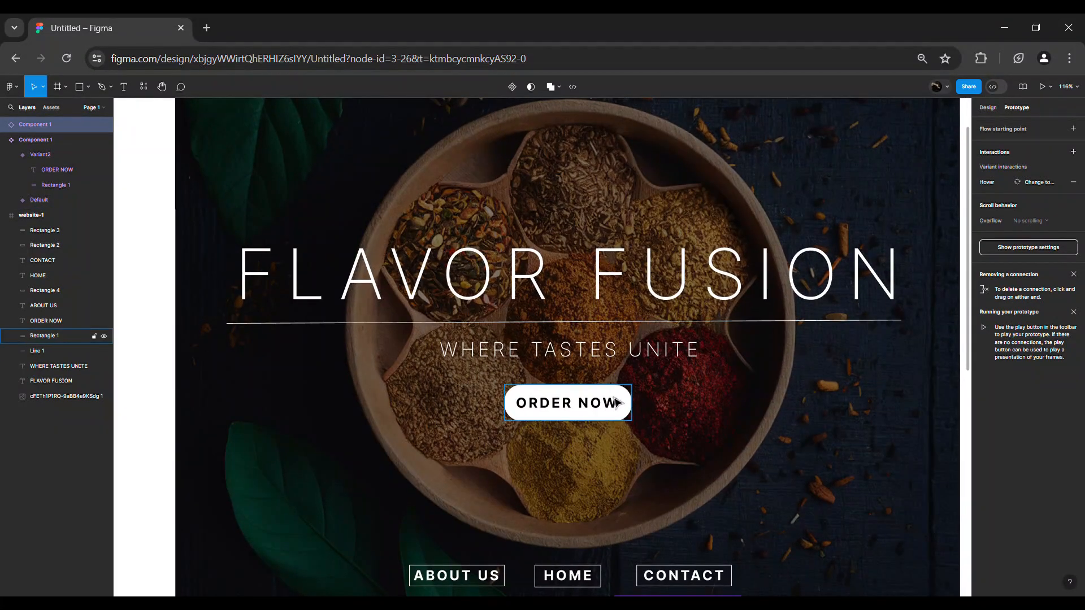
click(617, 402)
shift+click(54, 336)
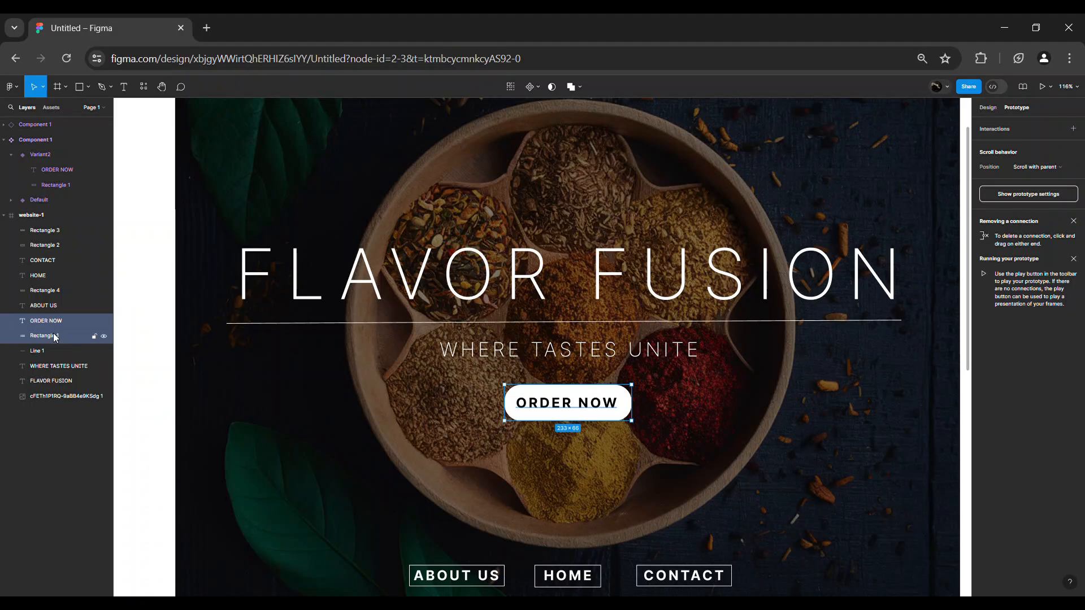
key(ctrl+alt+k)
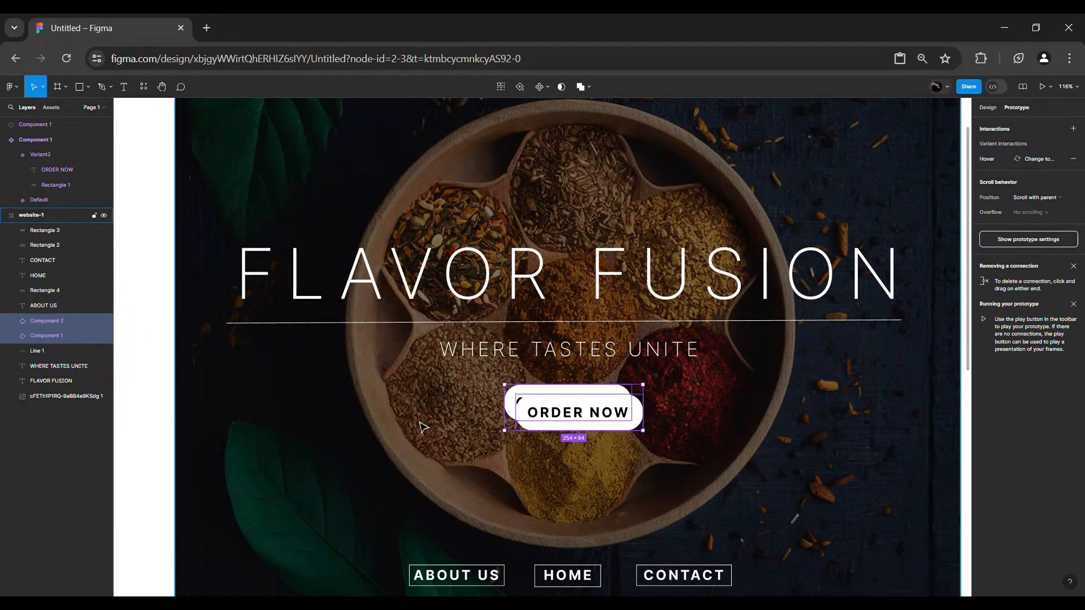
Undo the double replacement and replace only the page's ORDER NOW button rectangle with the component instance.
drag(636, 422, 633, 412)
key(ctrl+z)
key(ctrl+z)
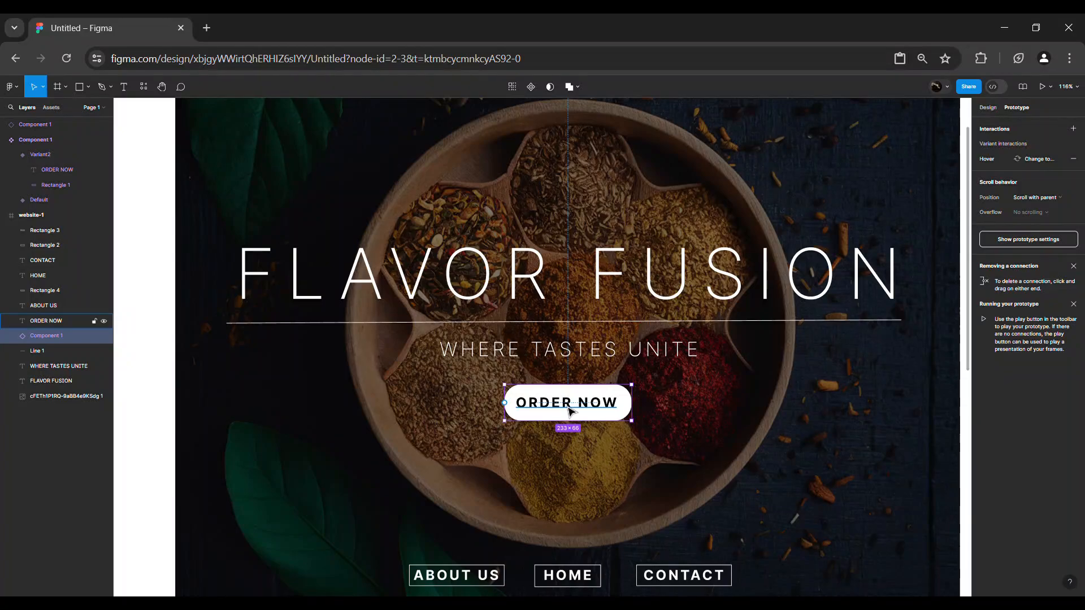
Present the page design and examine the ORDER NOW button and overall layout at different zoom levels.
click(1042, 86)
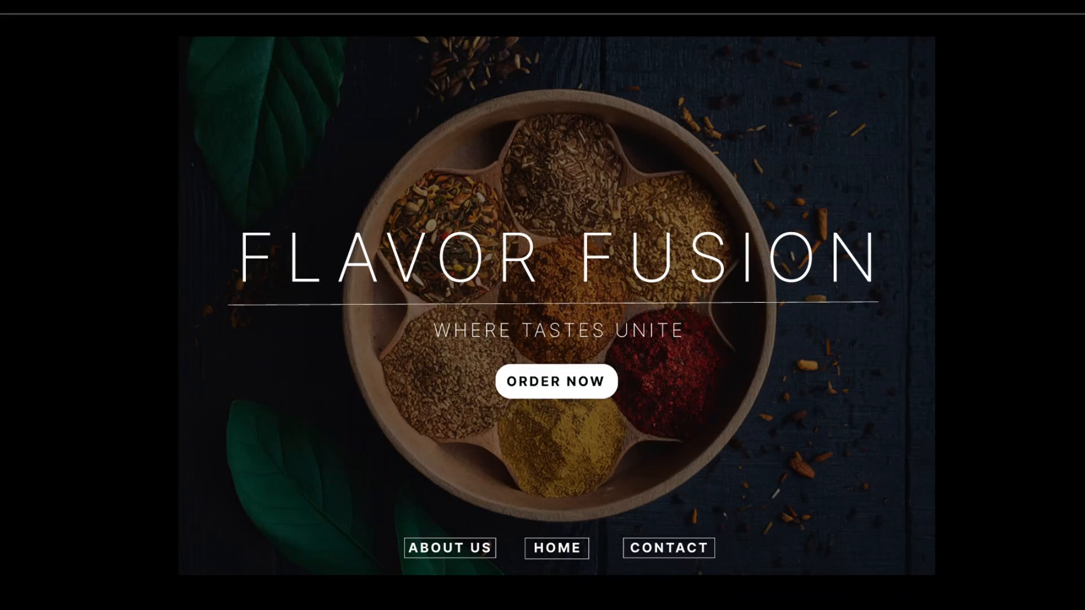
scroll(900, 307, up, 5)
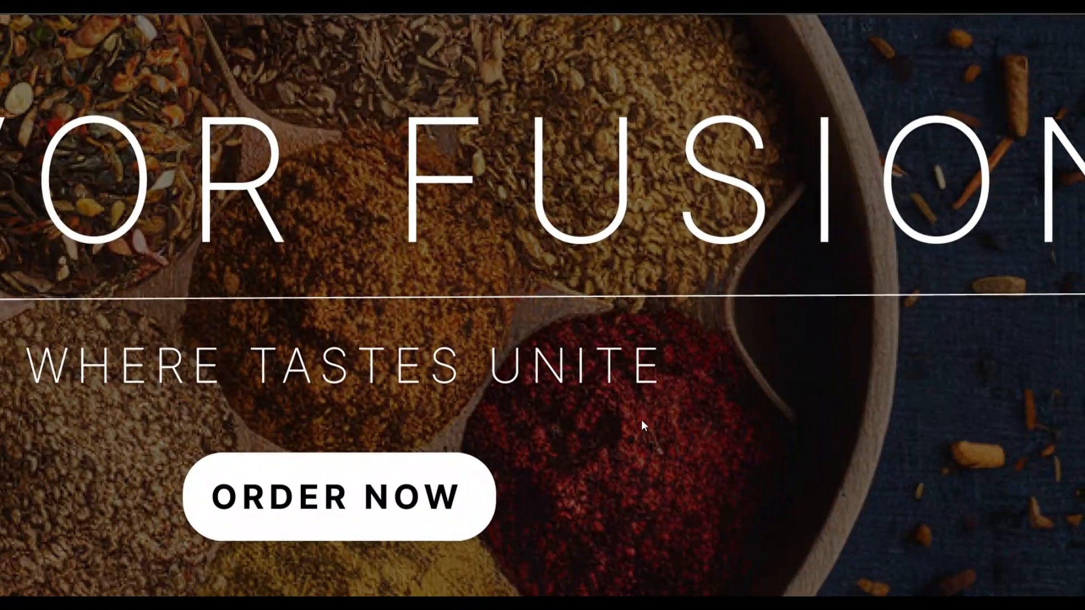
scroll(635, 431, left, 4)
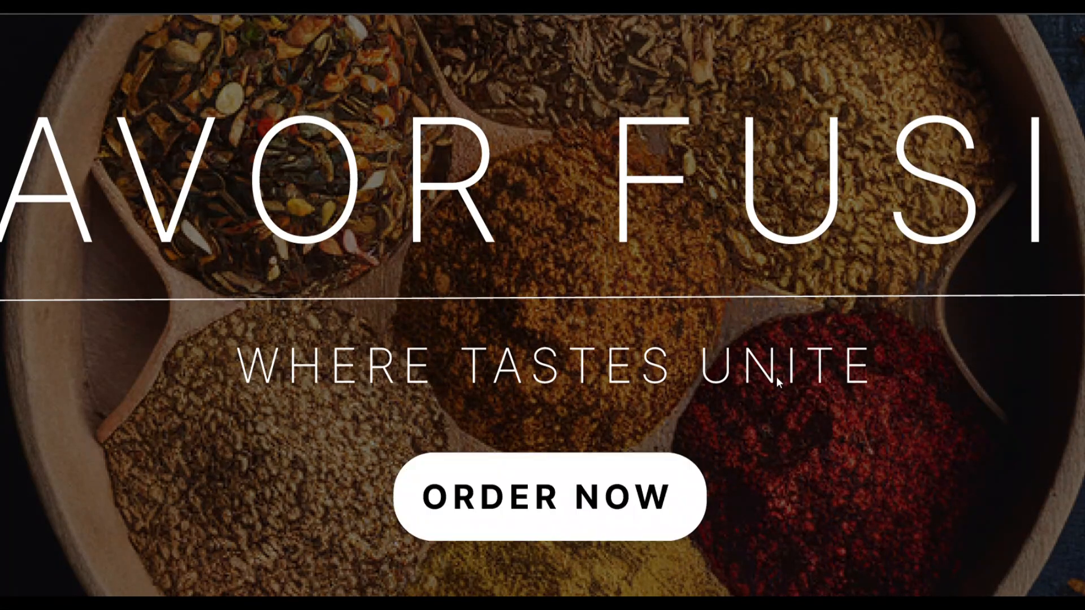
scroll(776, 377, down, 2)
scroll(776, 377, down, 3)
scroll(777, 377, up, 1)
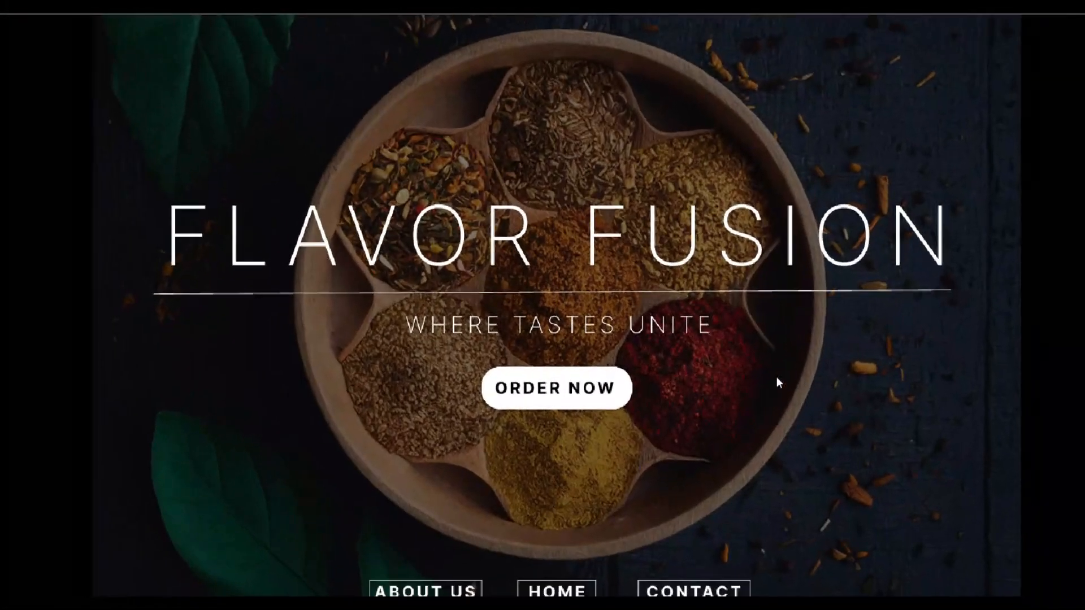
scroll(776, 377, down, 3)
scroll(776, 377, up, 2)
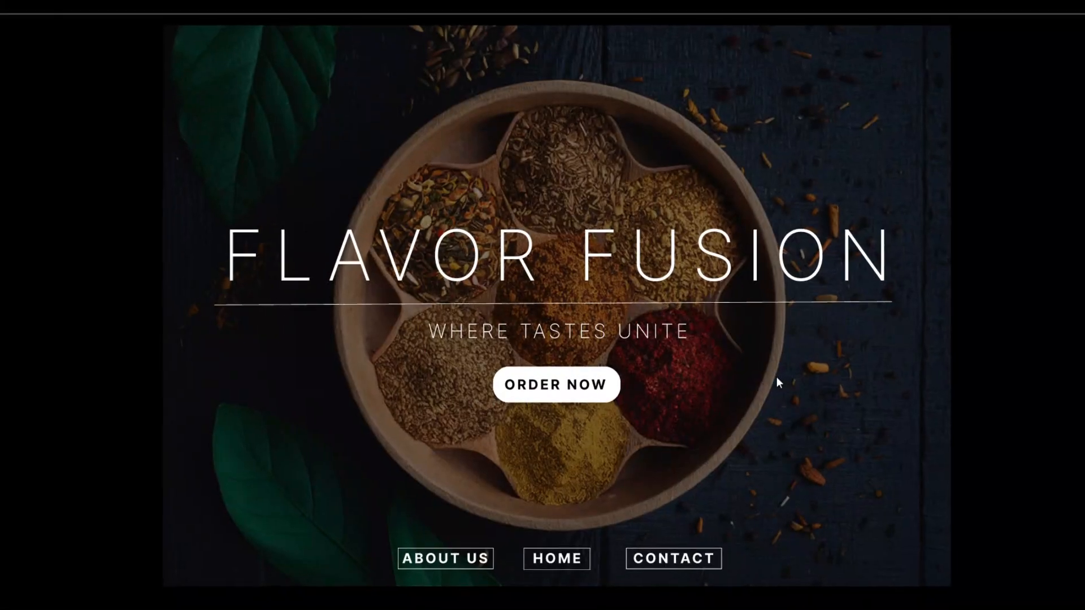
scroll(776, 377, down, 1)
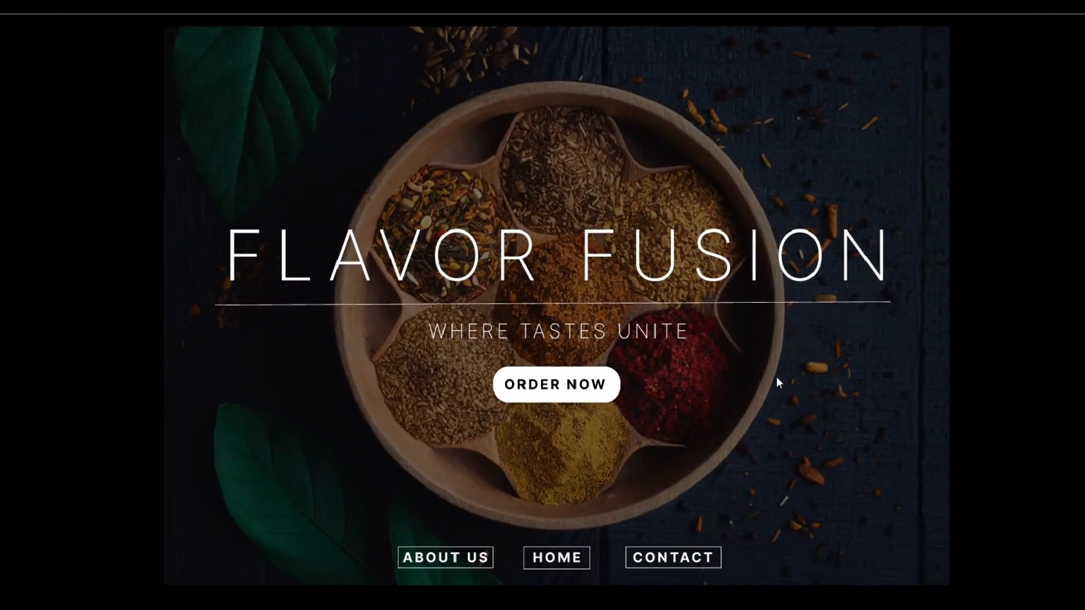